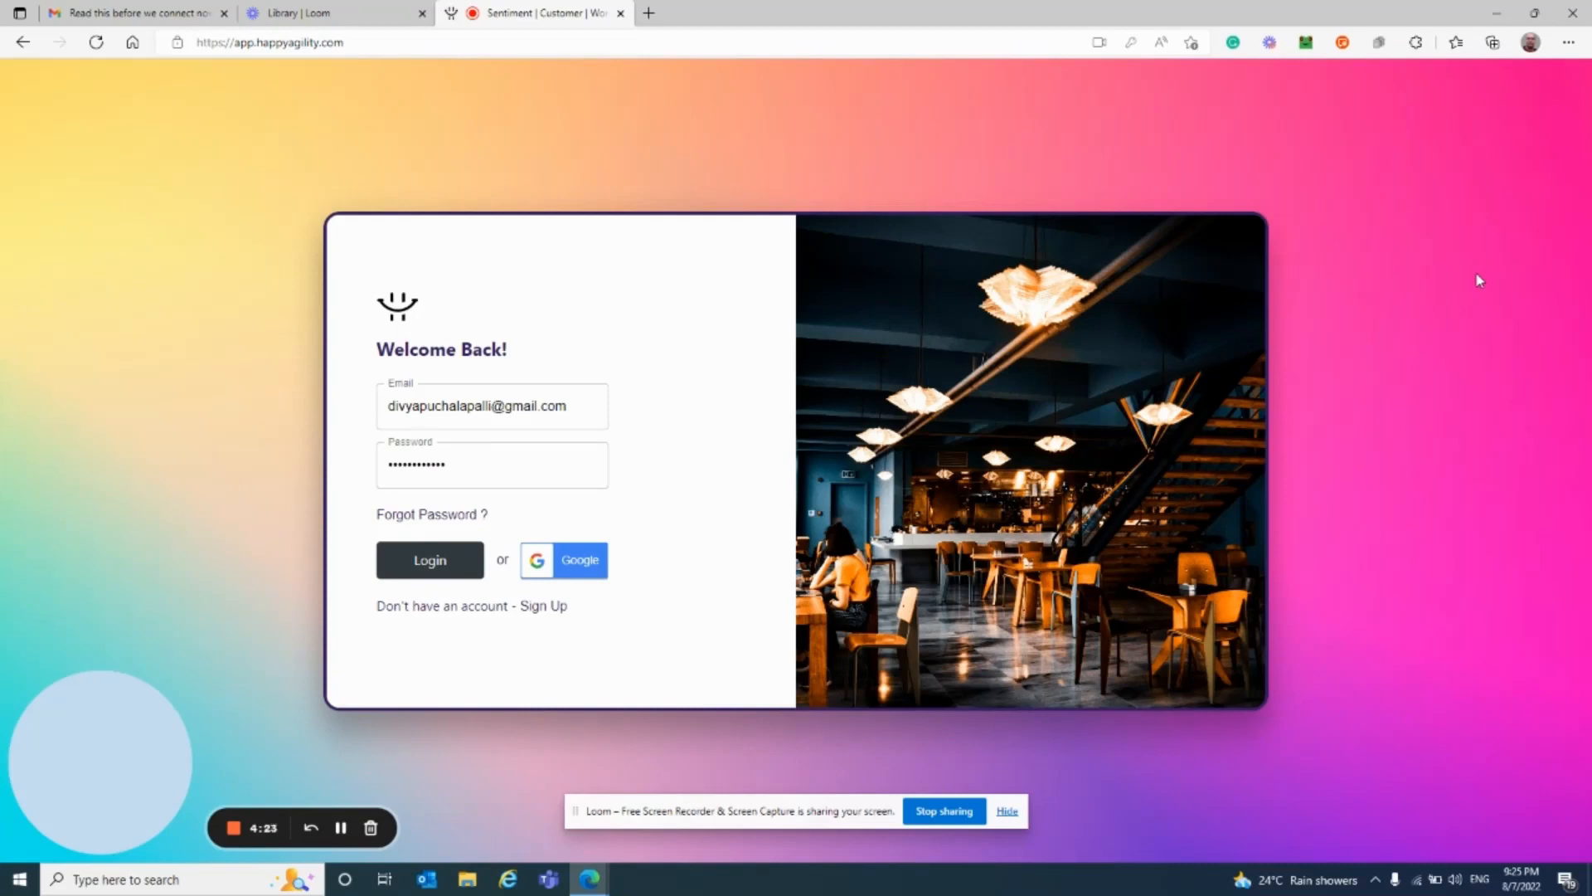
Step: Log in to HappyAgility with the saved e-mail and password
click(429, 569)
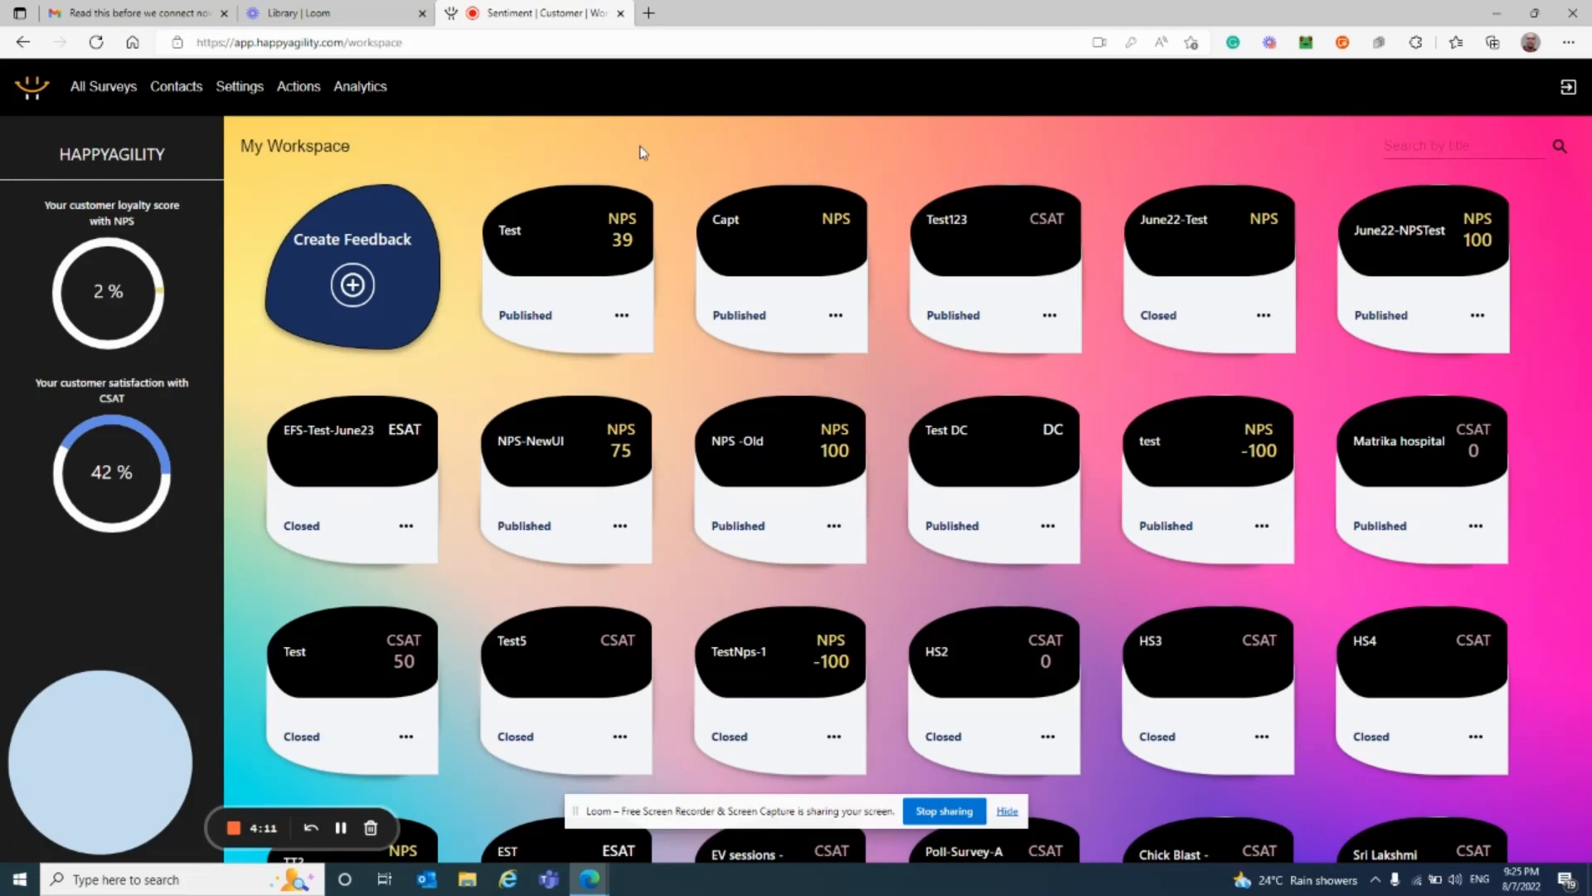
Step: Open the Create Feedback template gallery with NPS, CSAT and CES options
click(352, 286)
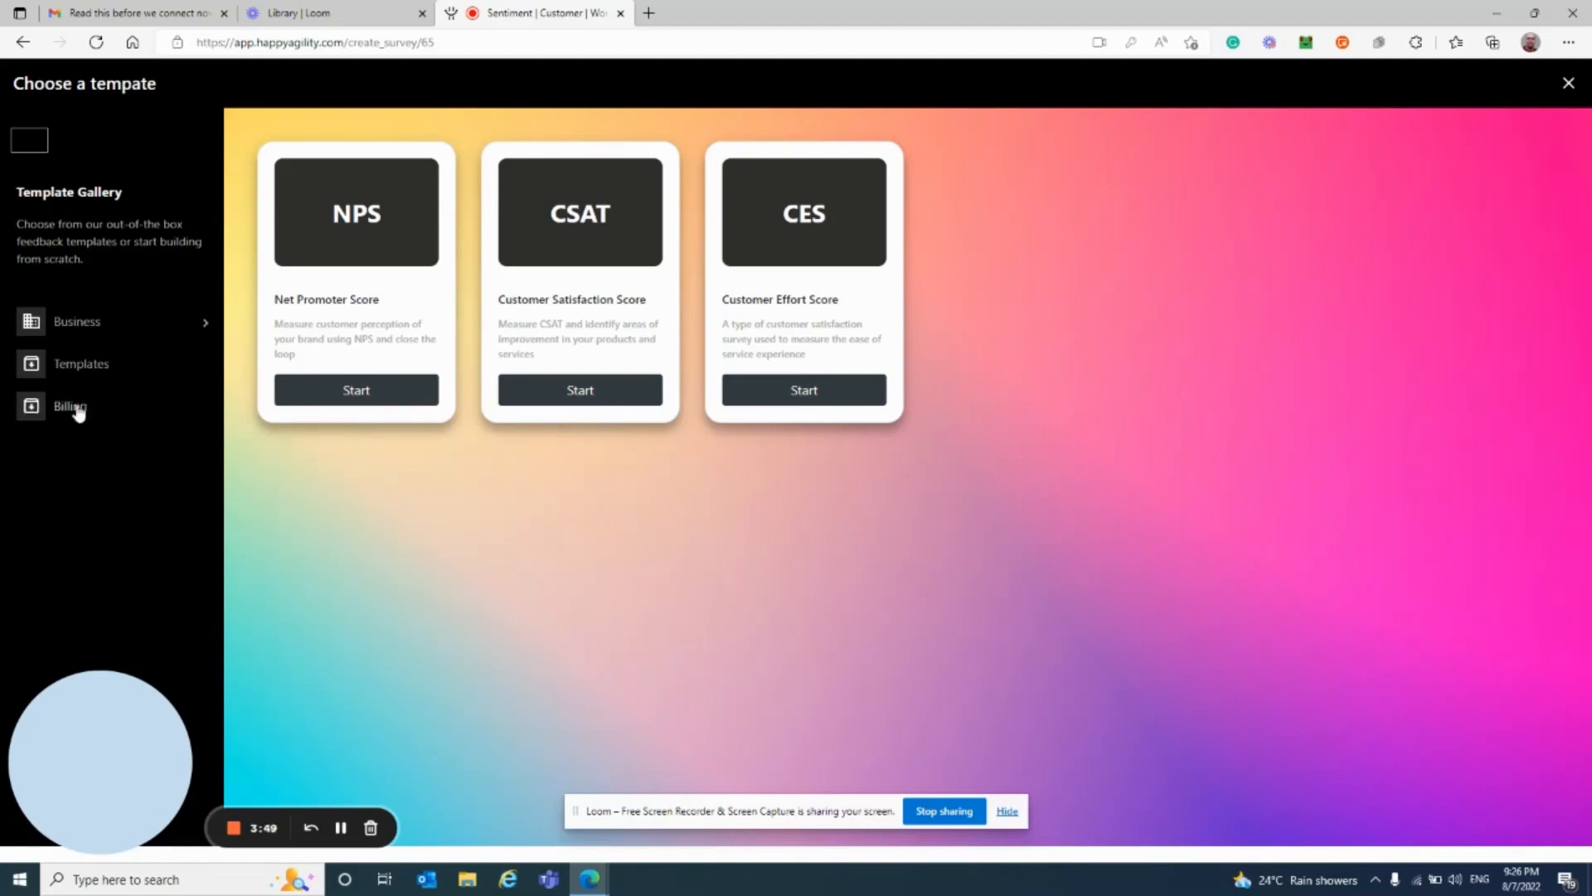
Step: Create a CSAT survey named Test3344 with Hindi as the feedback language
click(576, 395)
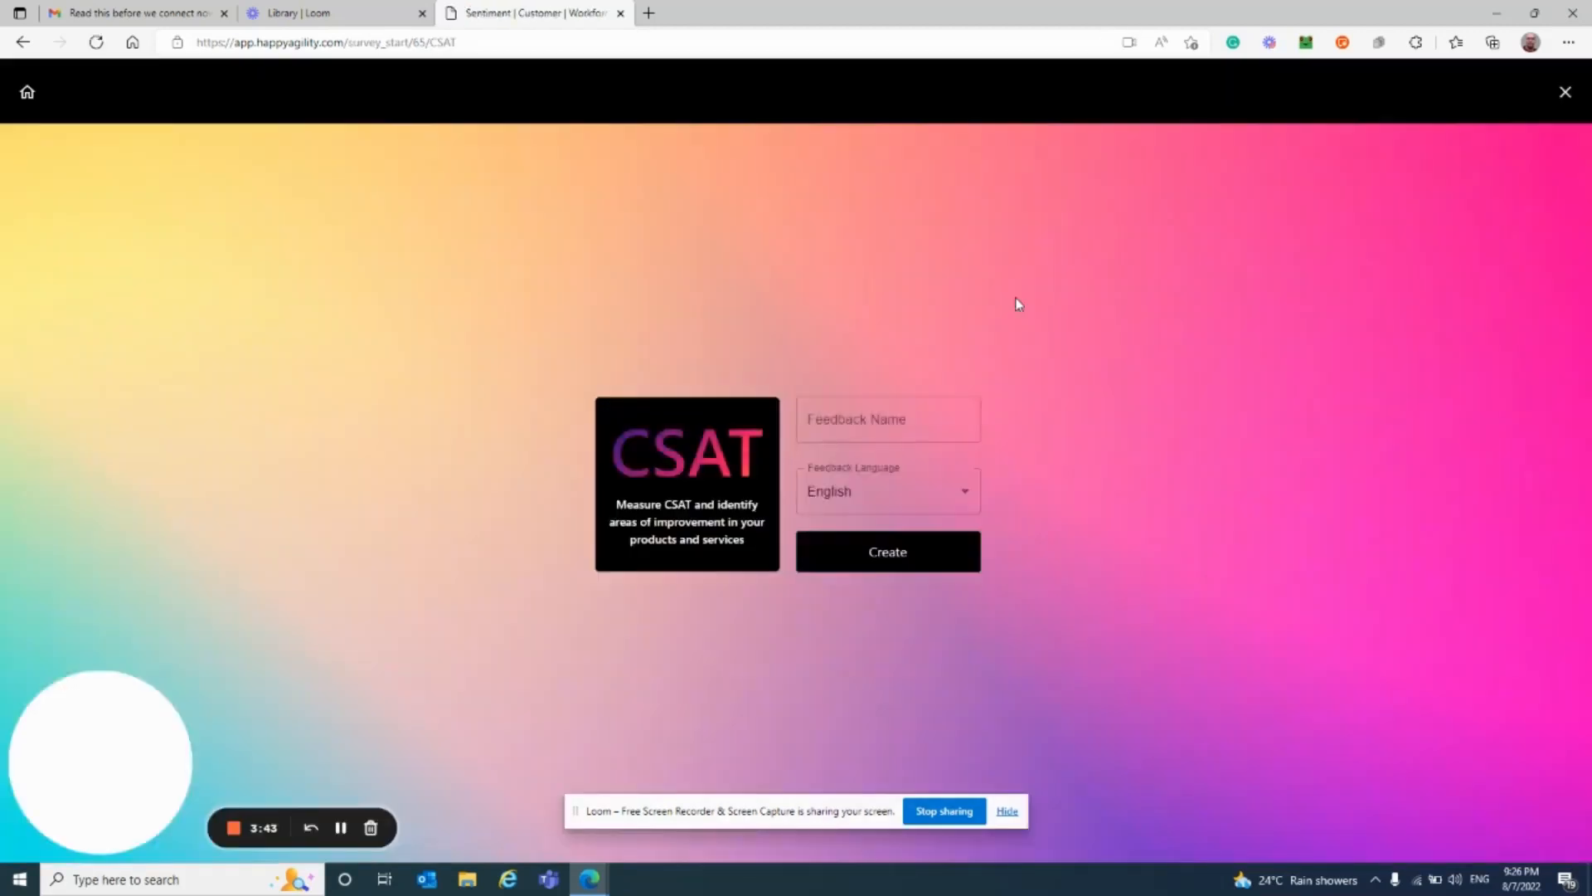
click(816, 424)
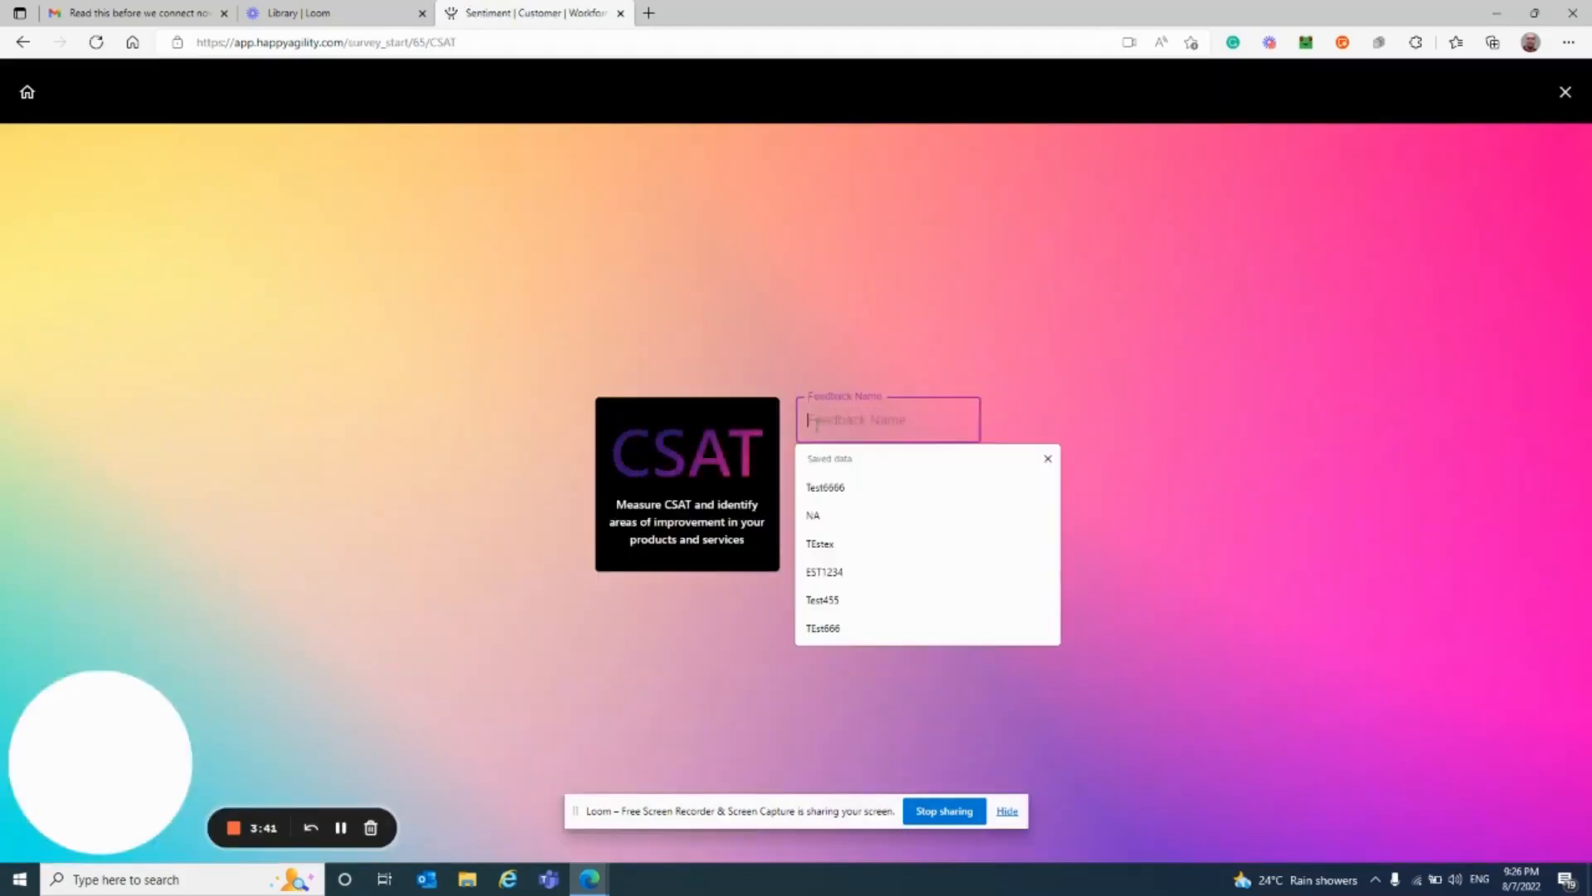
text(Test)
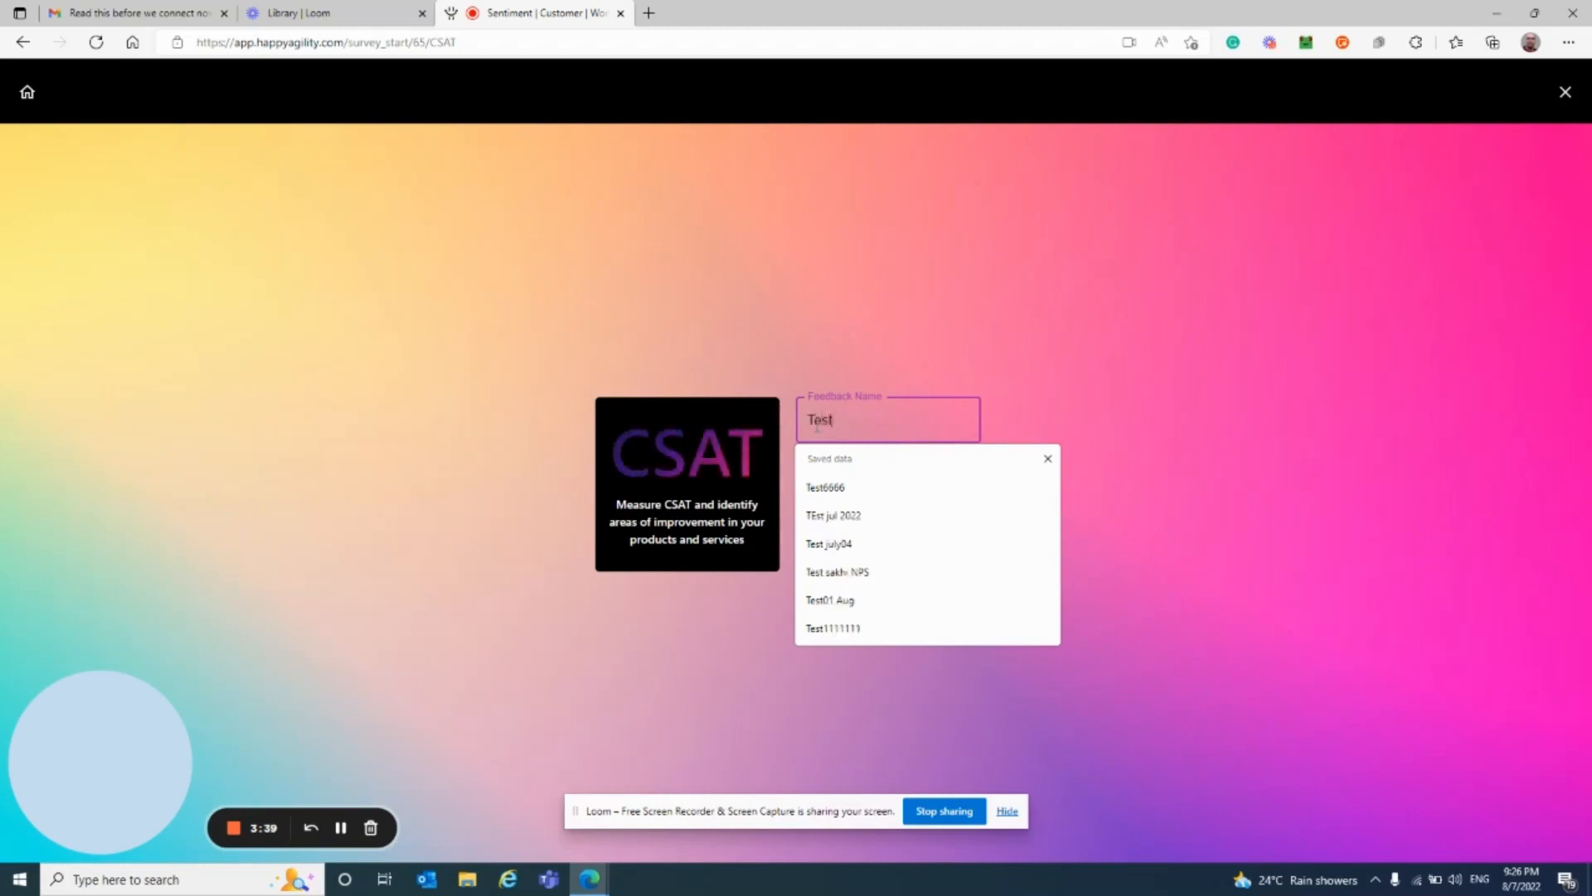
text(3344)
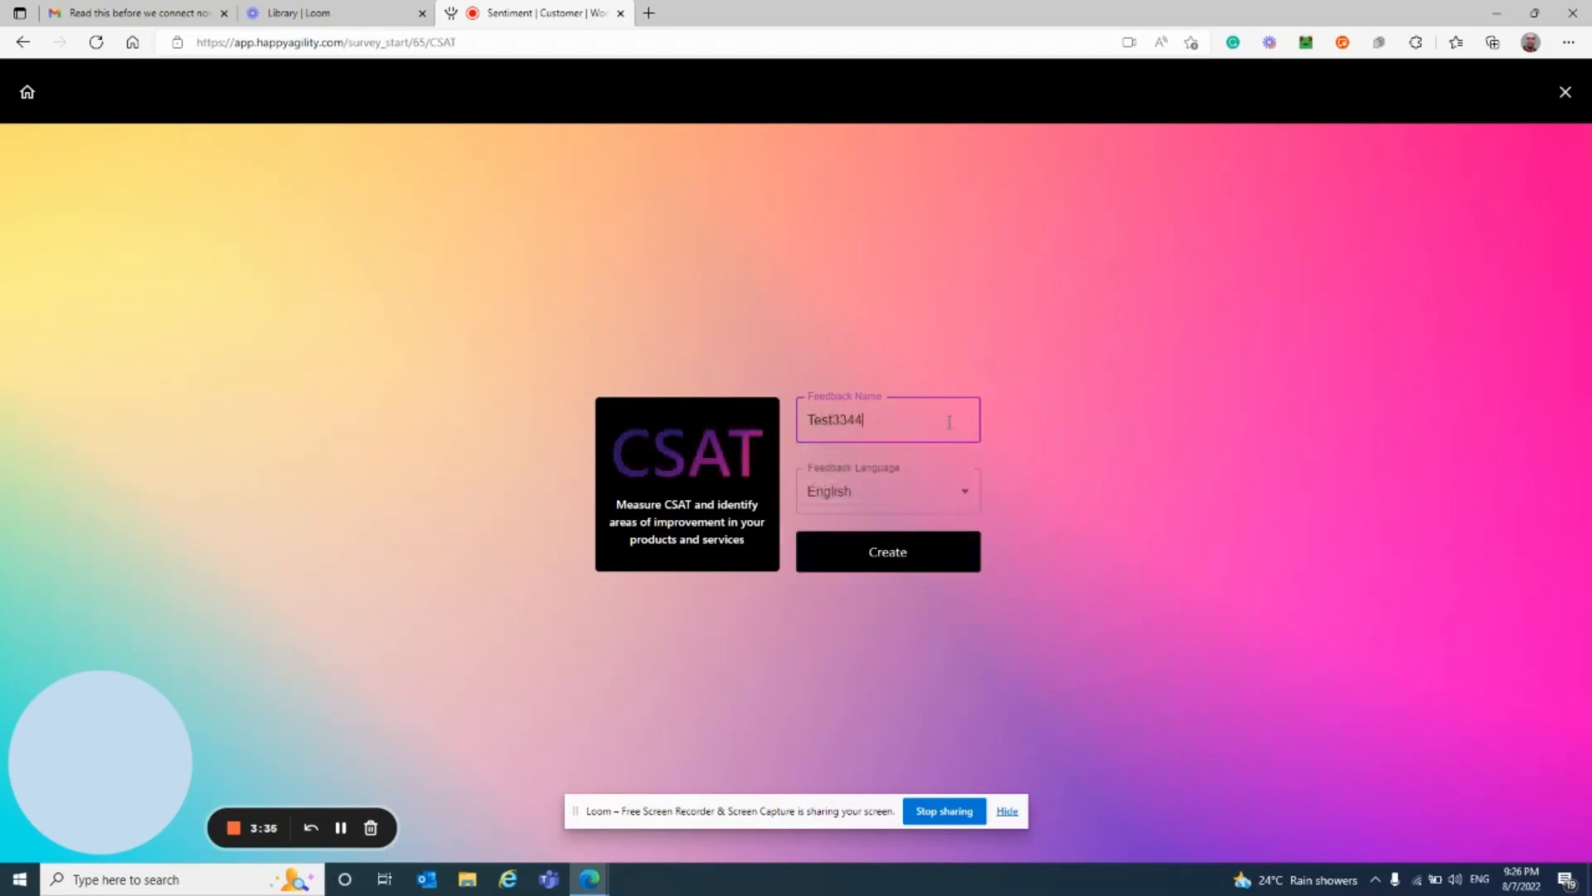
click(930, 496)
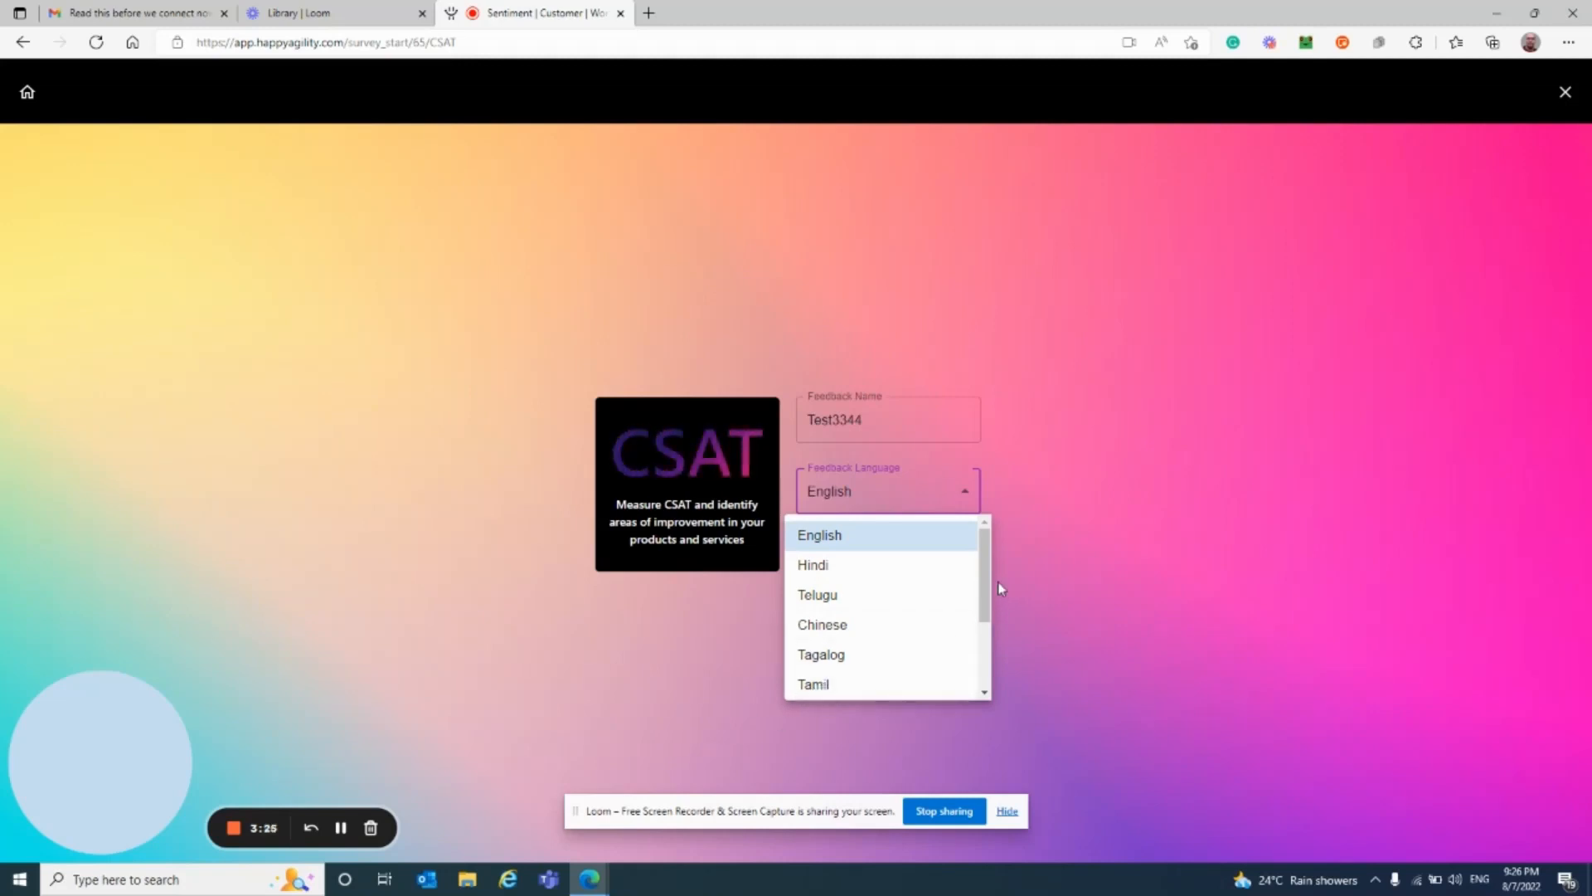
click(824, 562)
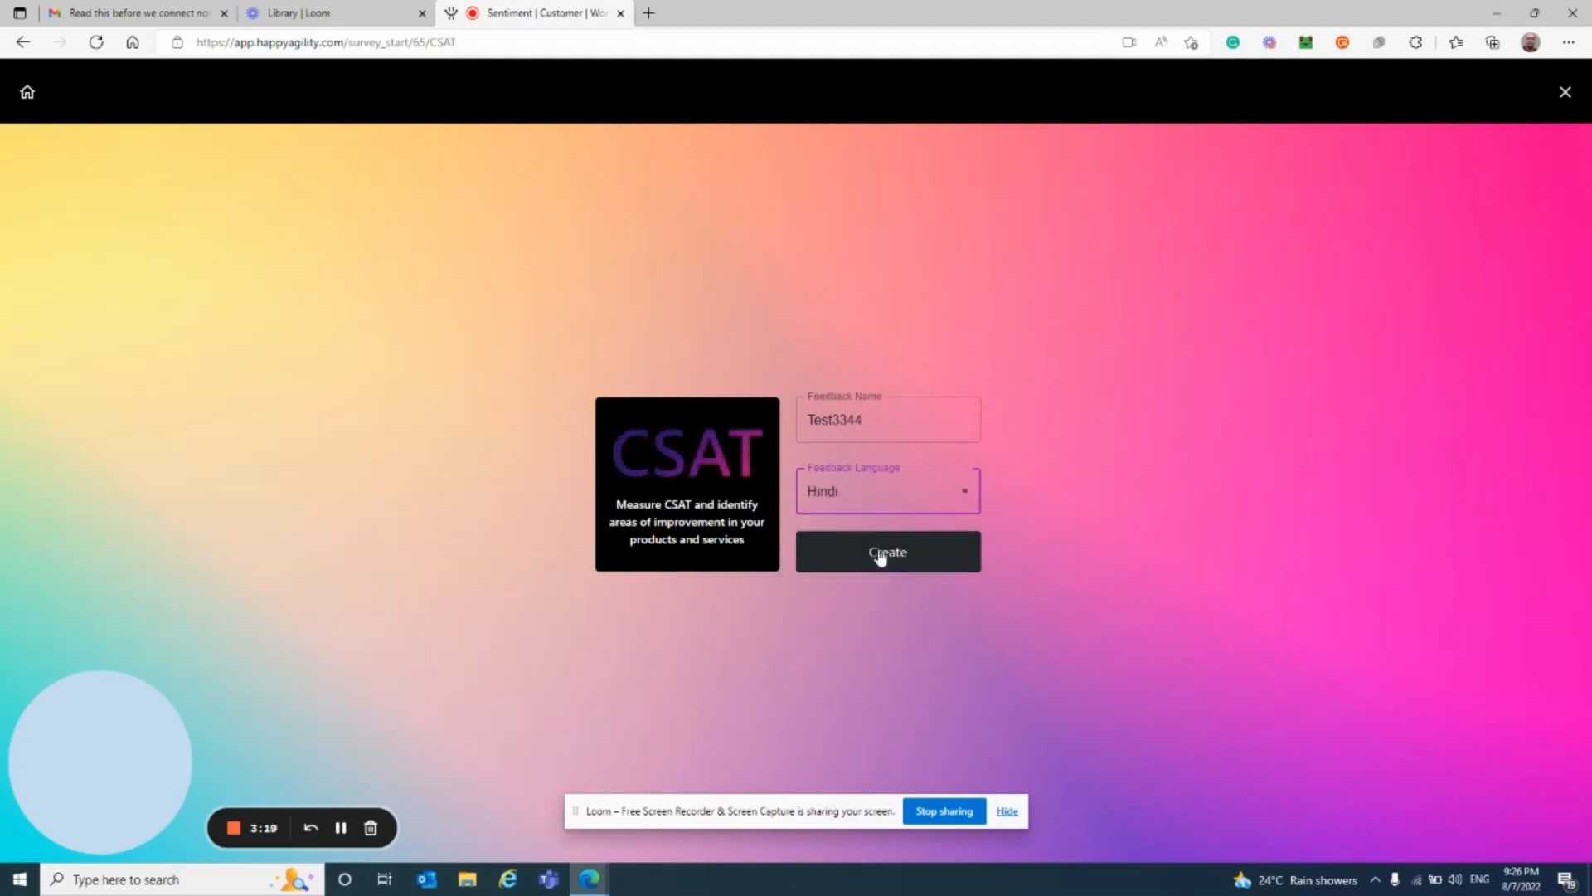
click(881, 556)
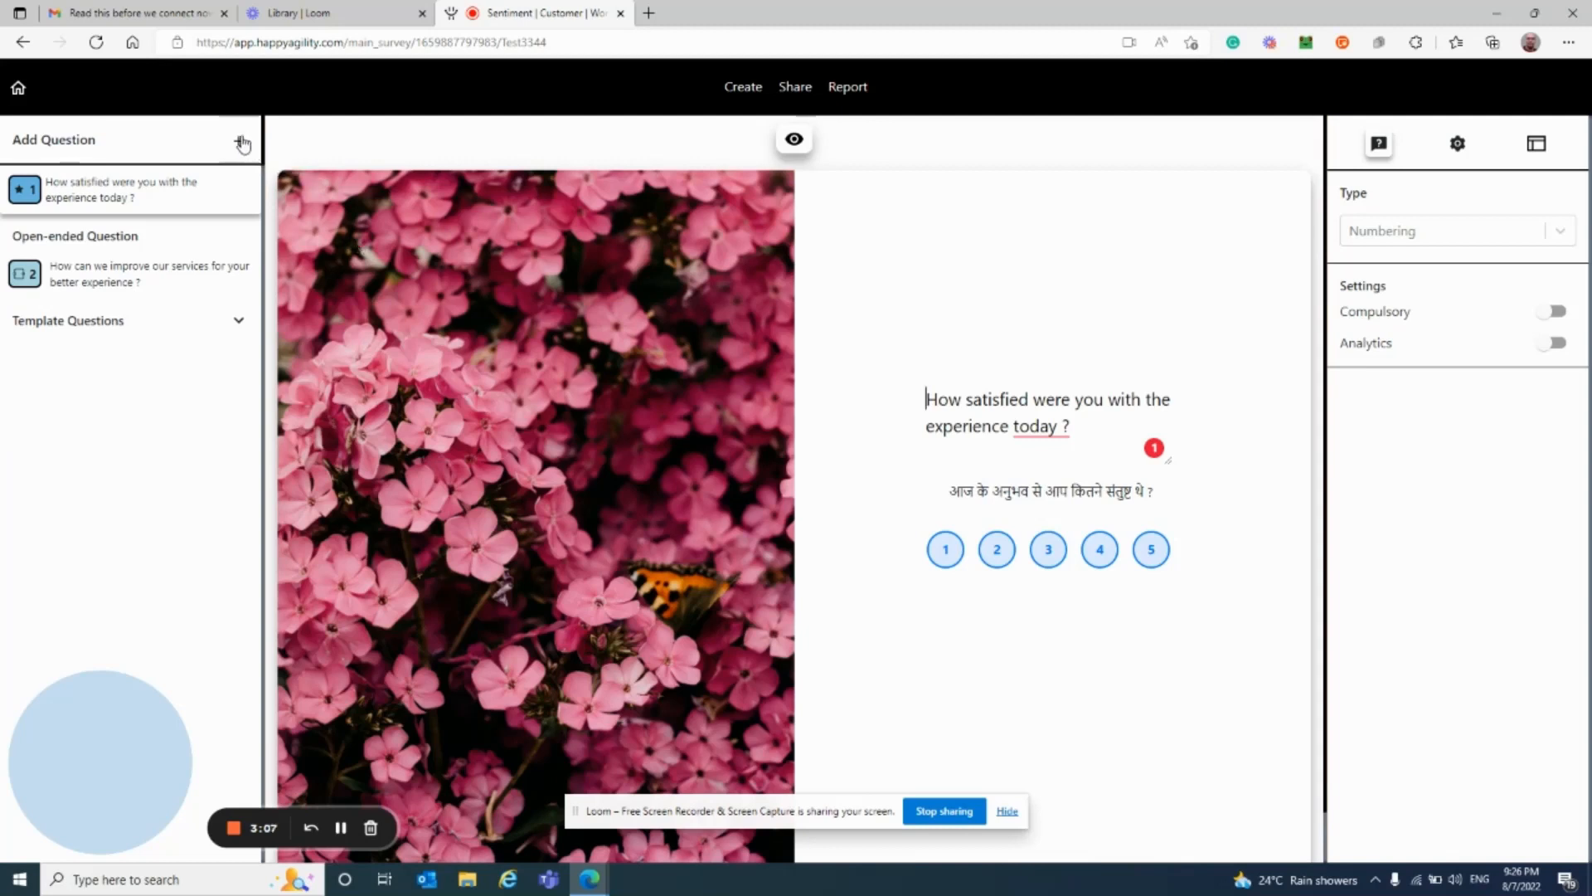
Step: Replace 'today' with 'tommarow' in question 1 so its Hindi line updates
double_click(1036, 426)
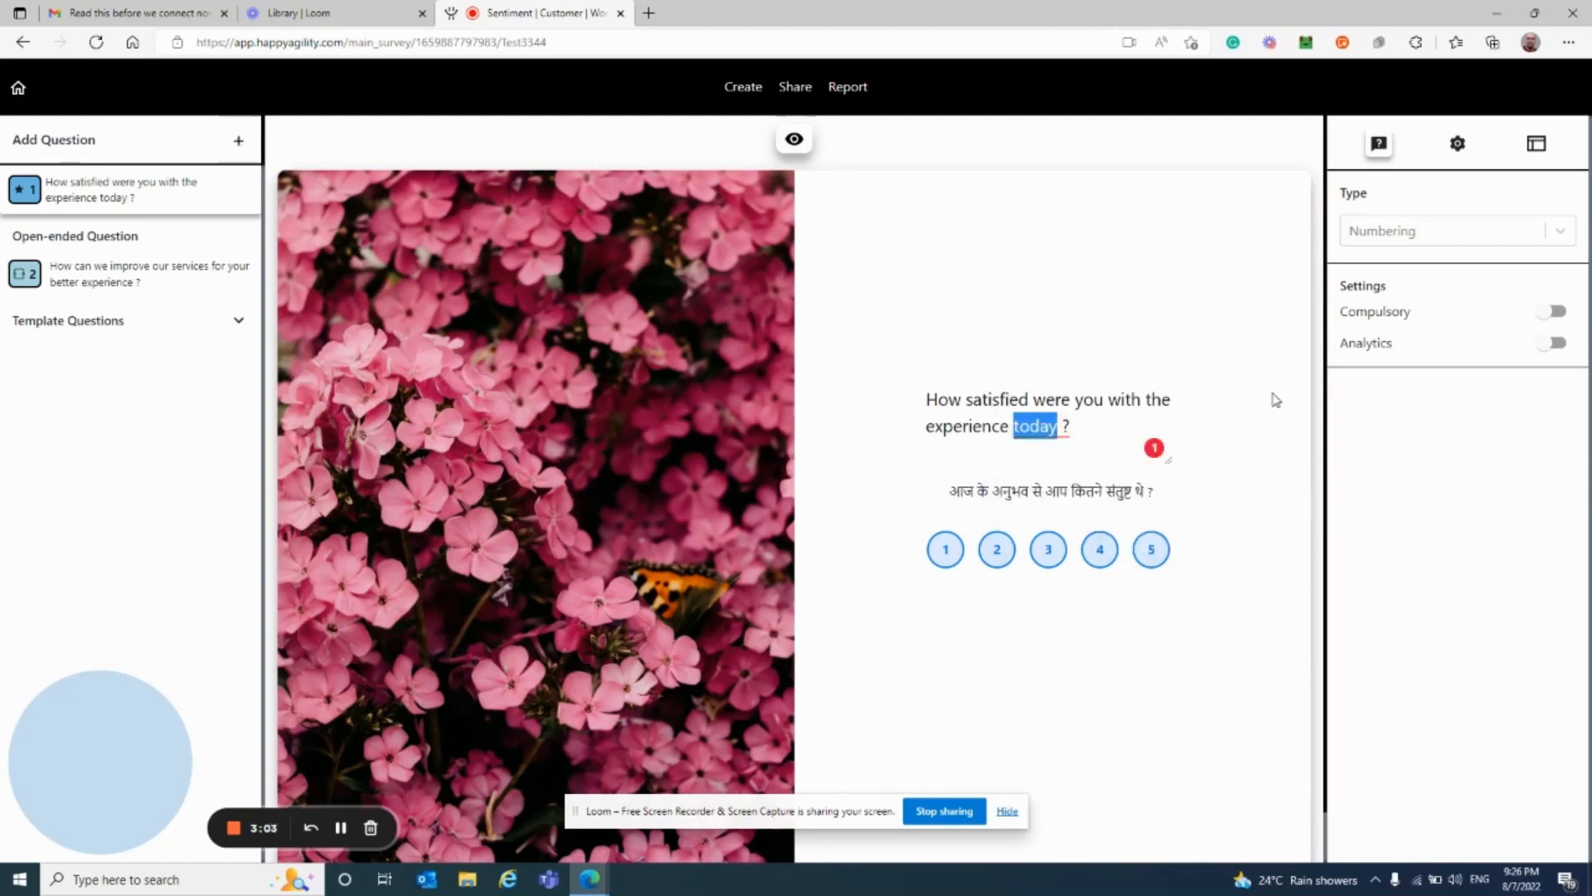
text(te)
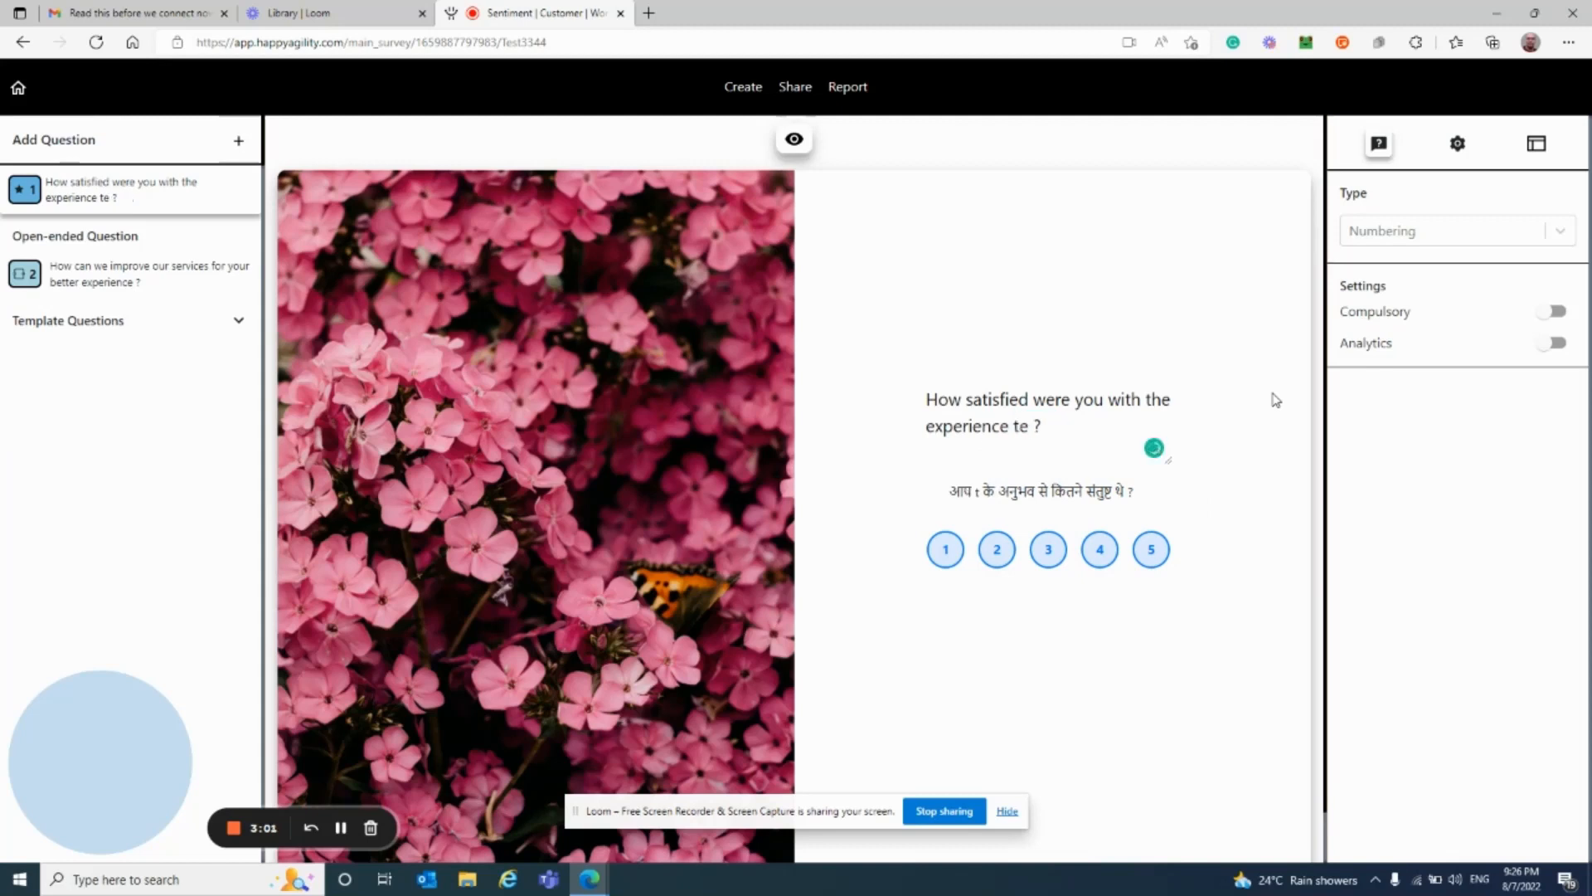
key(BackSpace)
text(ommarow)
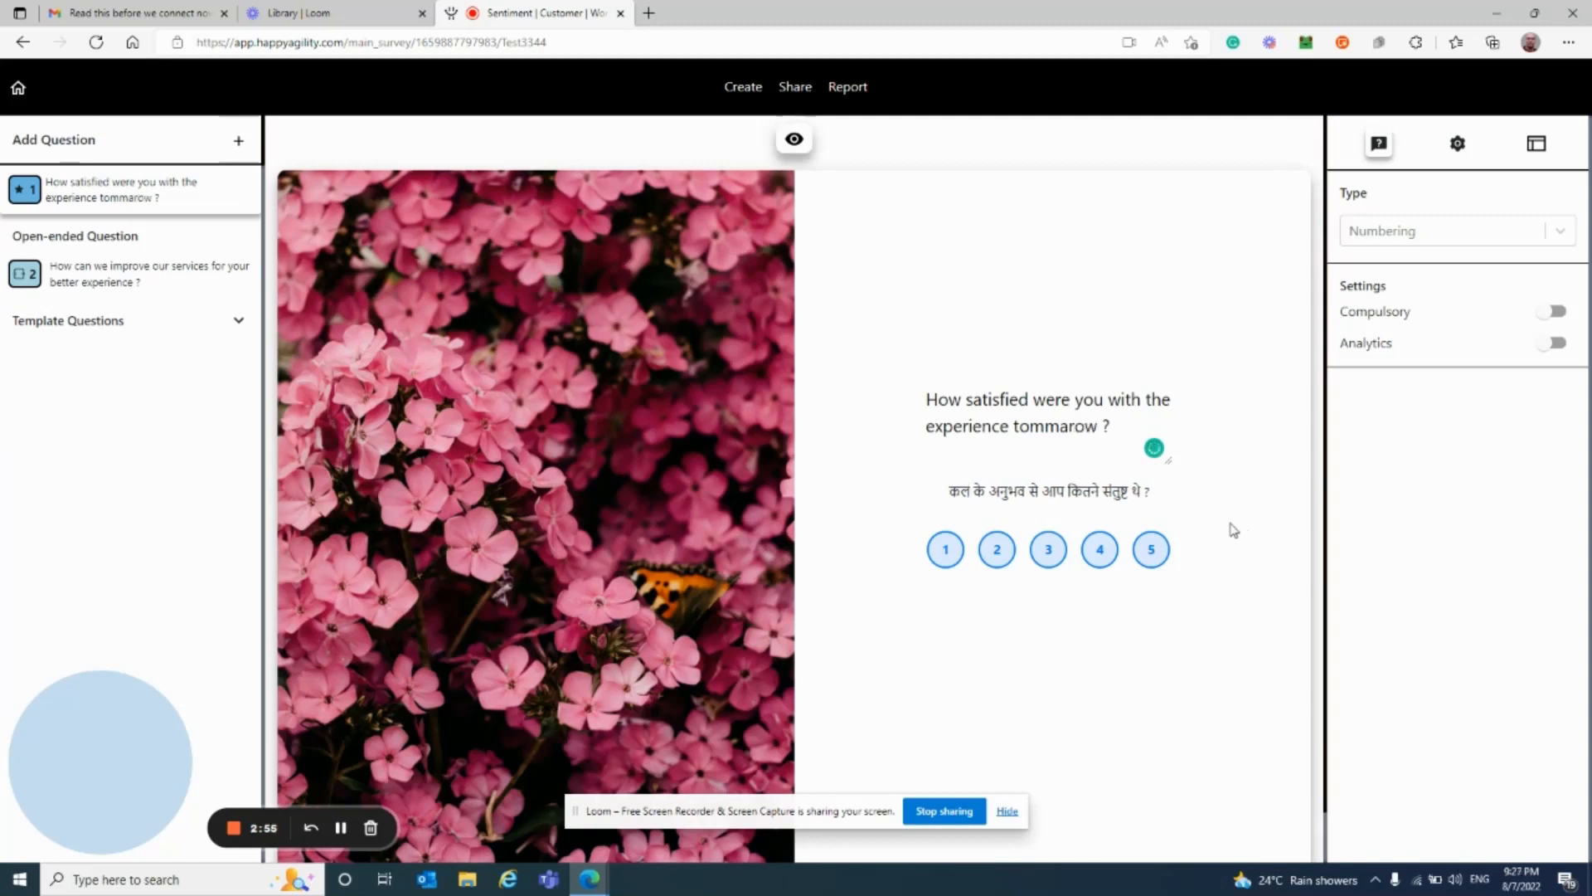
click(141, 276)
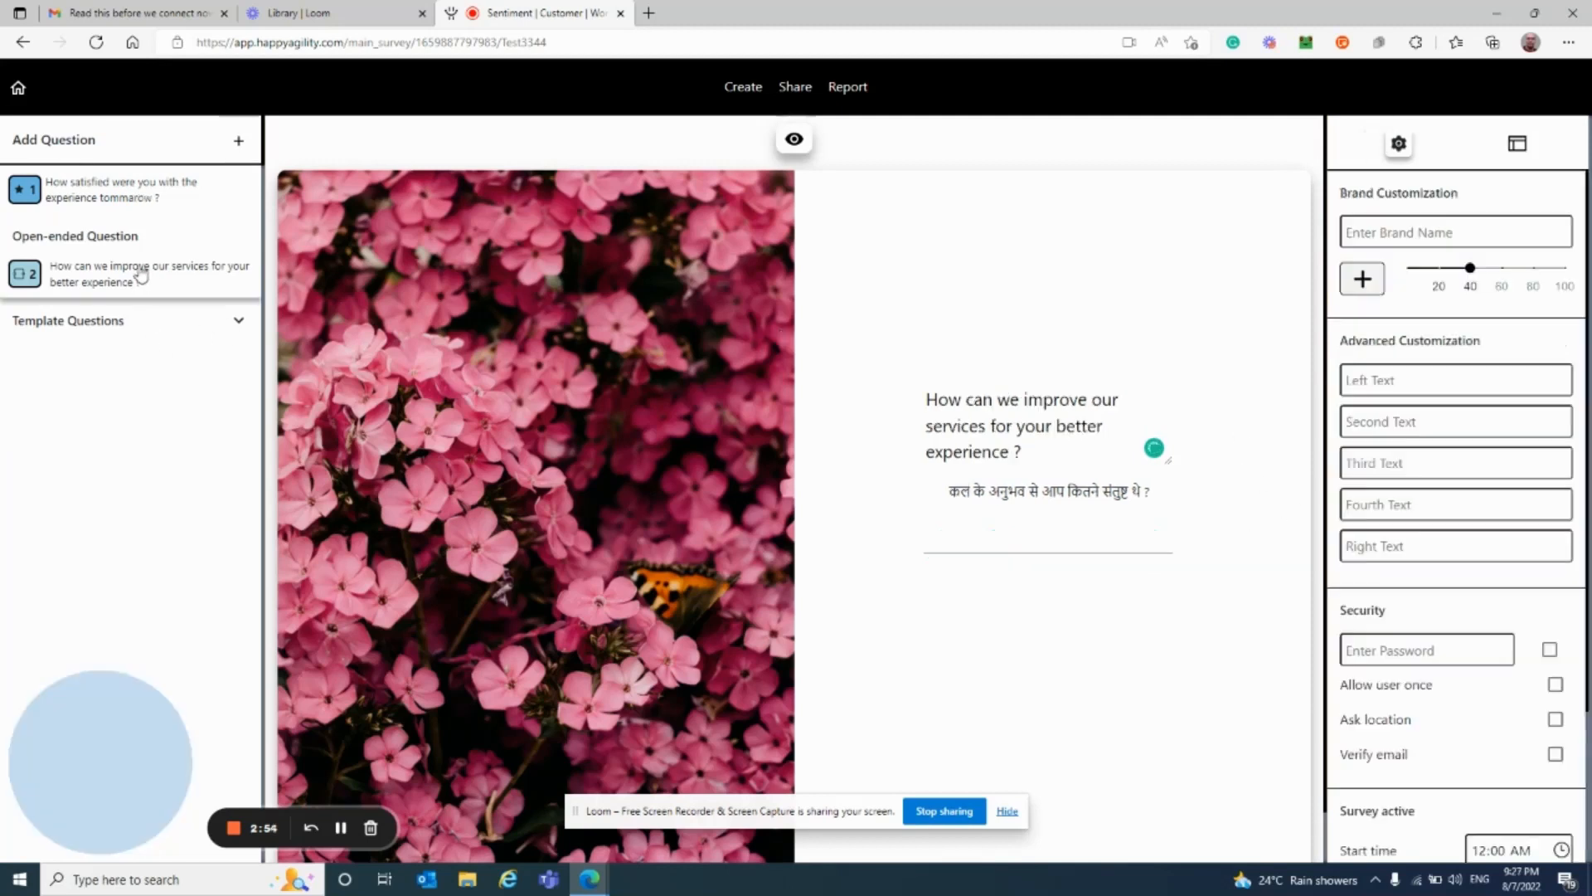
click(134, 189)
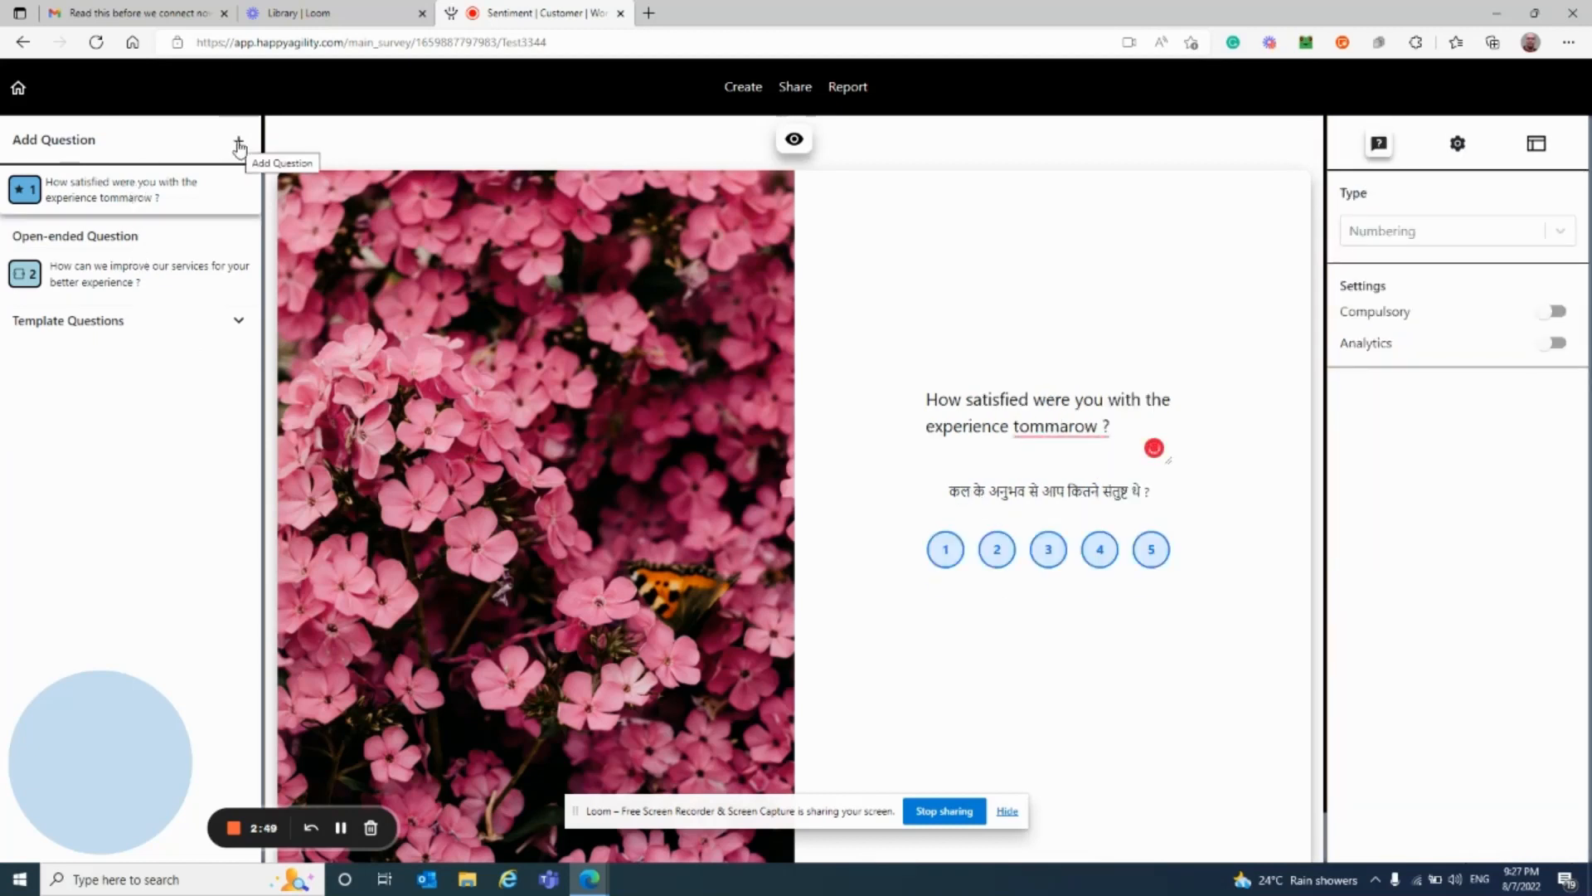
Step: Add a Radio question as question 2 titled 'Location details'
click(239, 145)
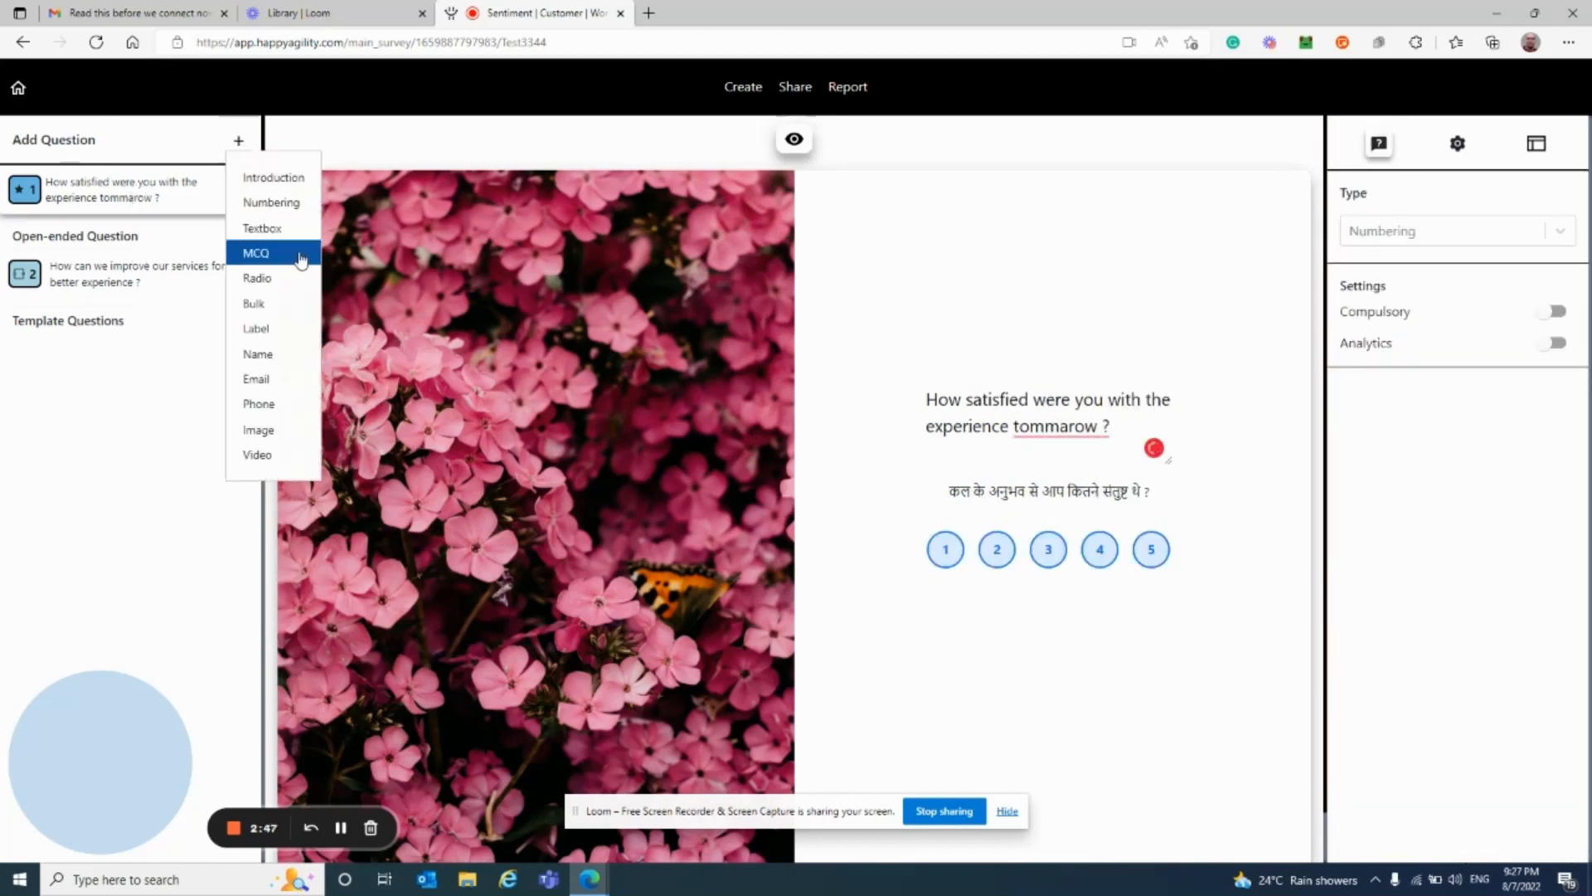
click(267, 280)
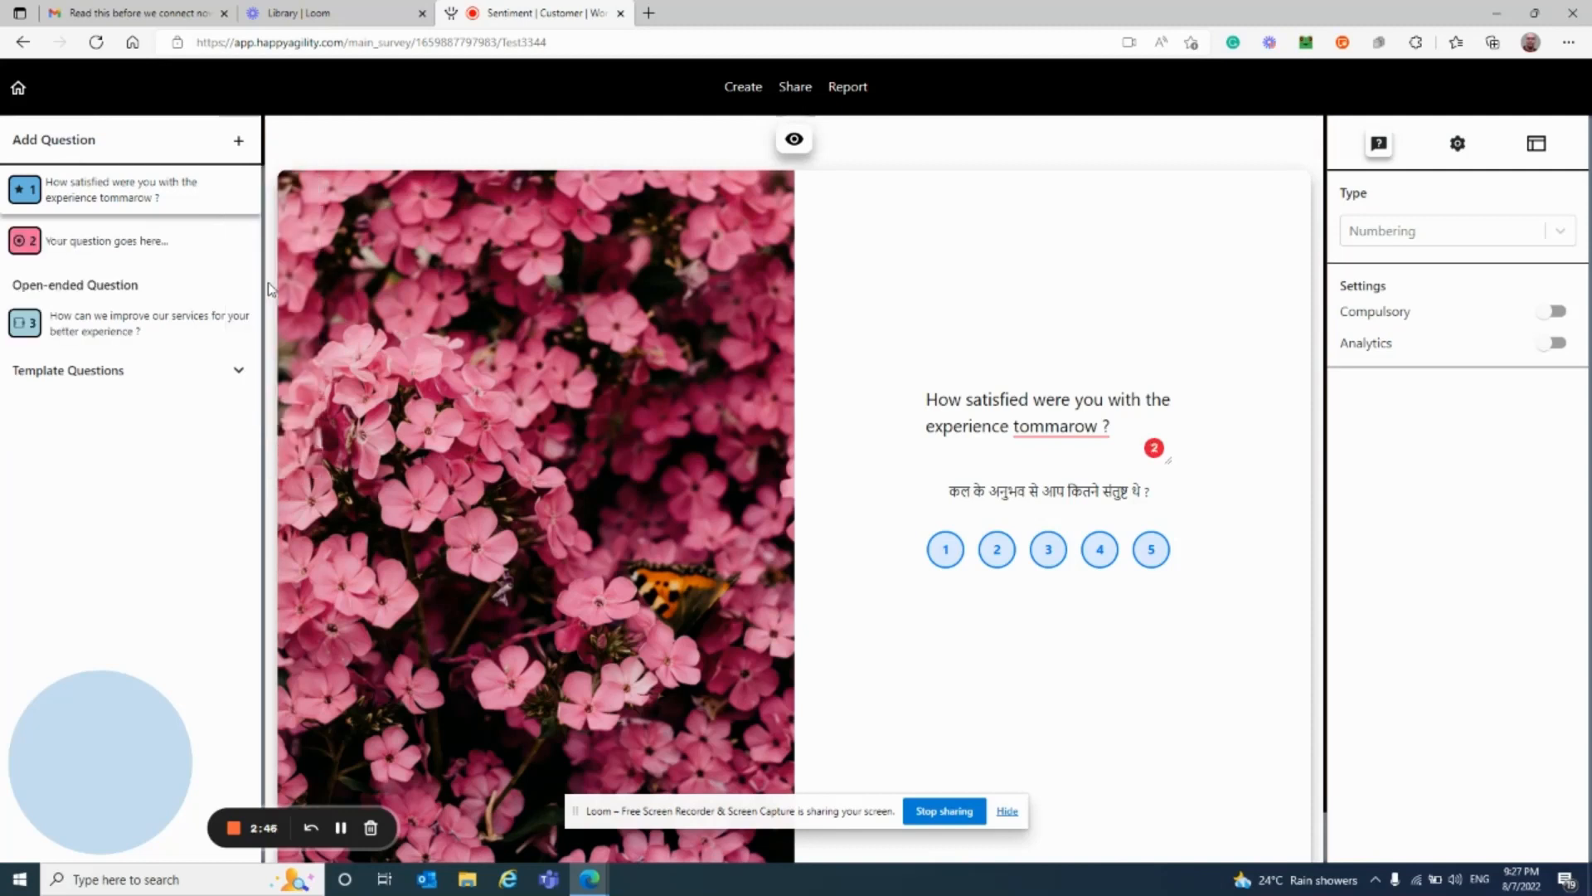
click(122, 247)
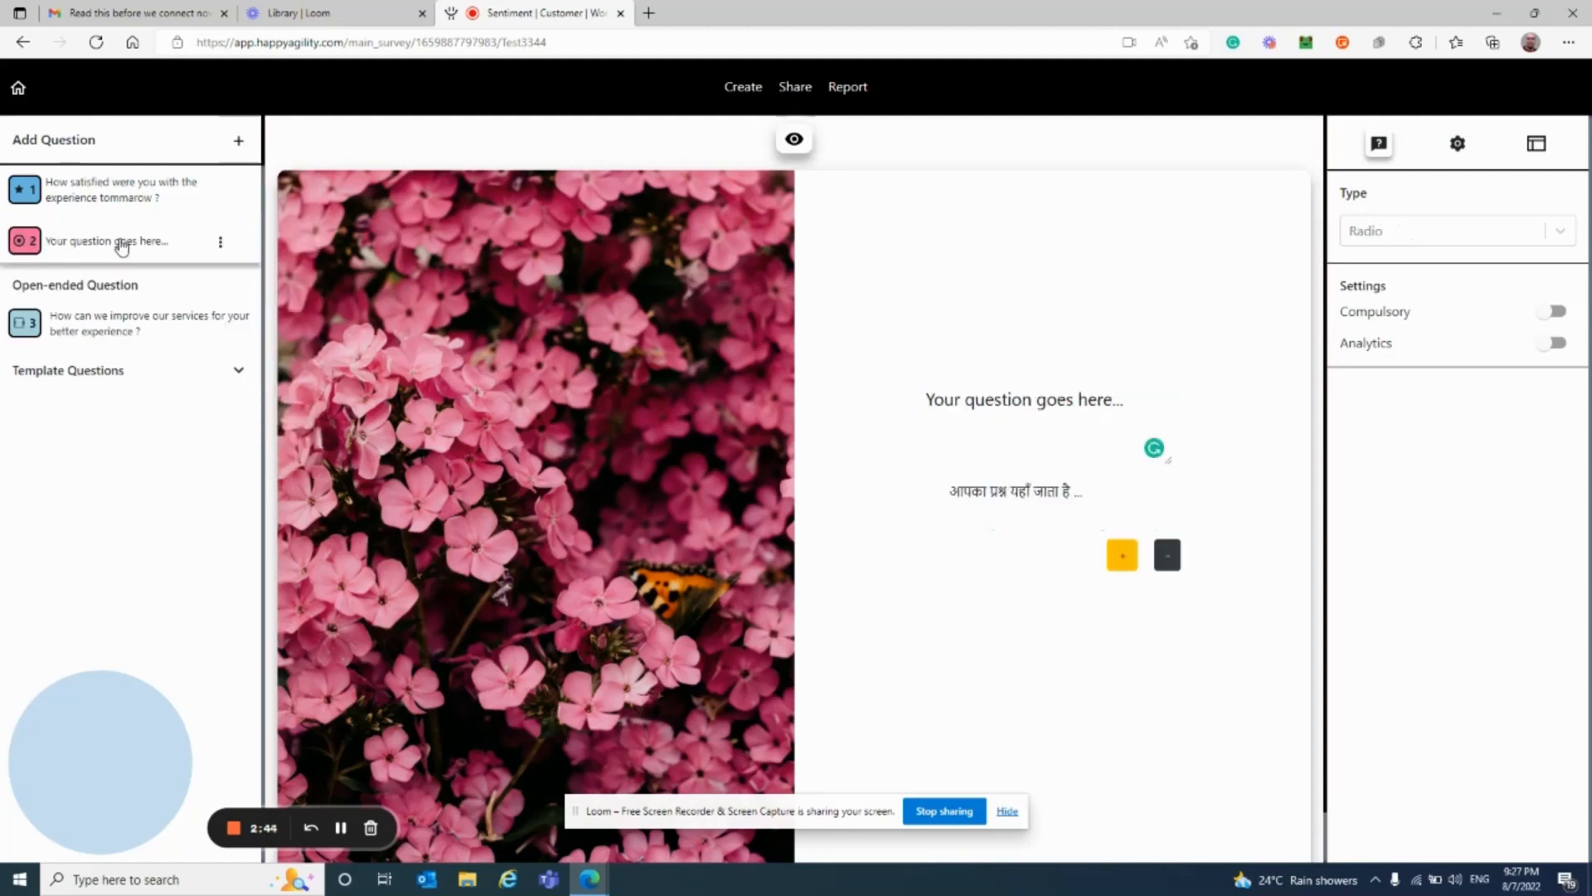
triple_click(1096, 406)
text(LOcation)
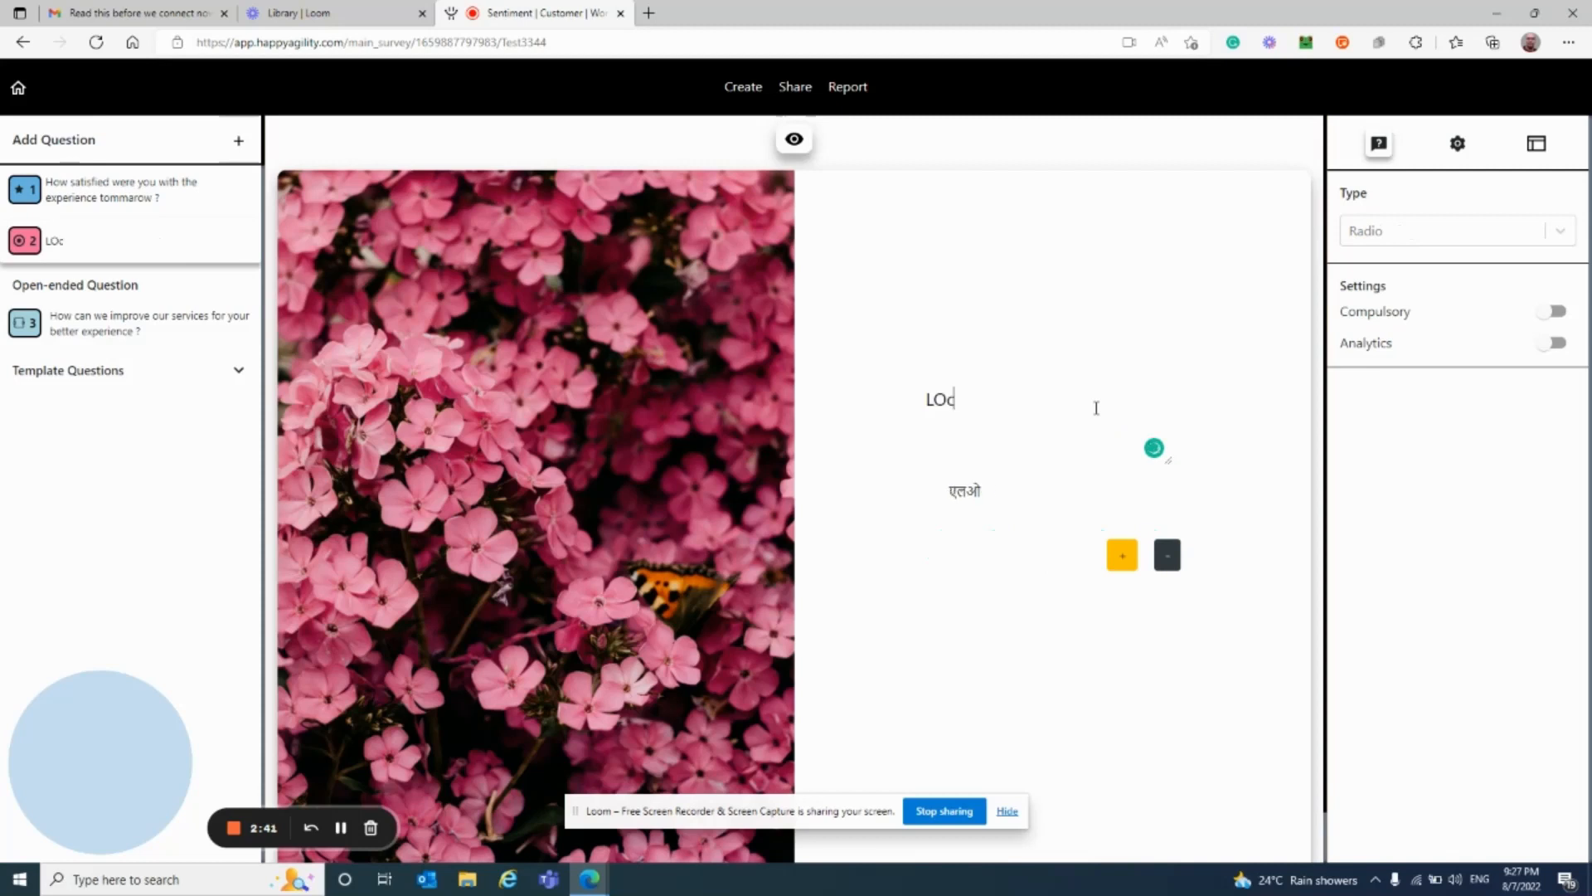
key(BackSpace)
key(BackSpace)
key(BackSpace)
key(BackSpace)
key(BackSpace)
key(BackSpace)
key(BackSpace)
text(ocation details)
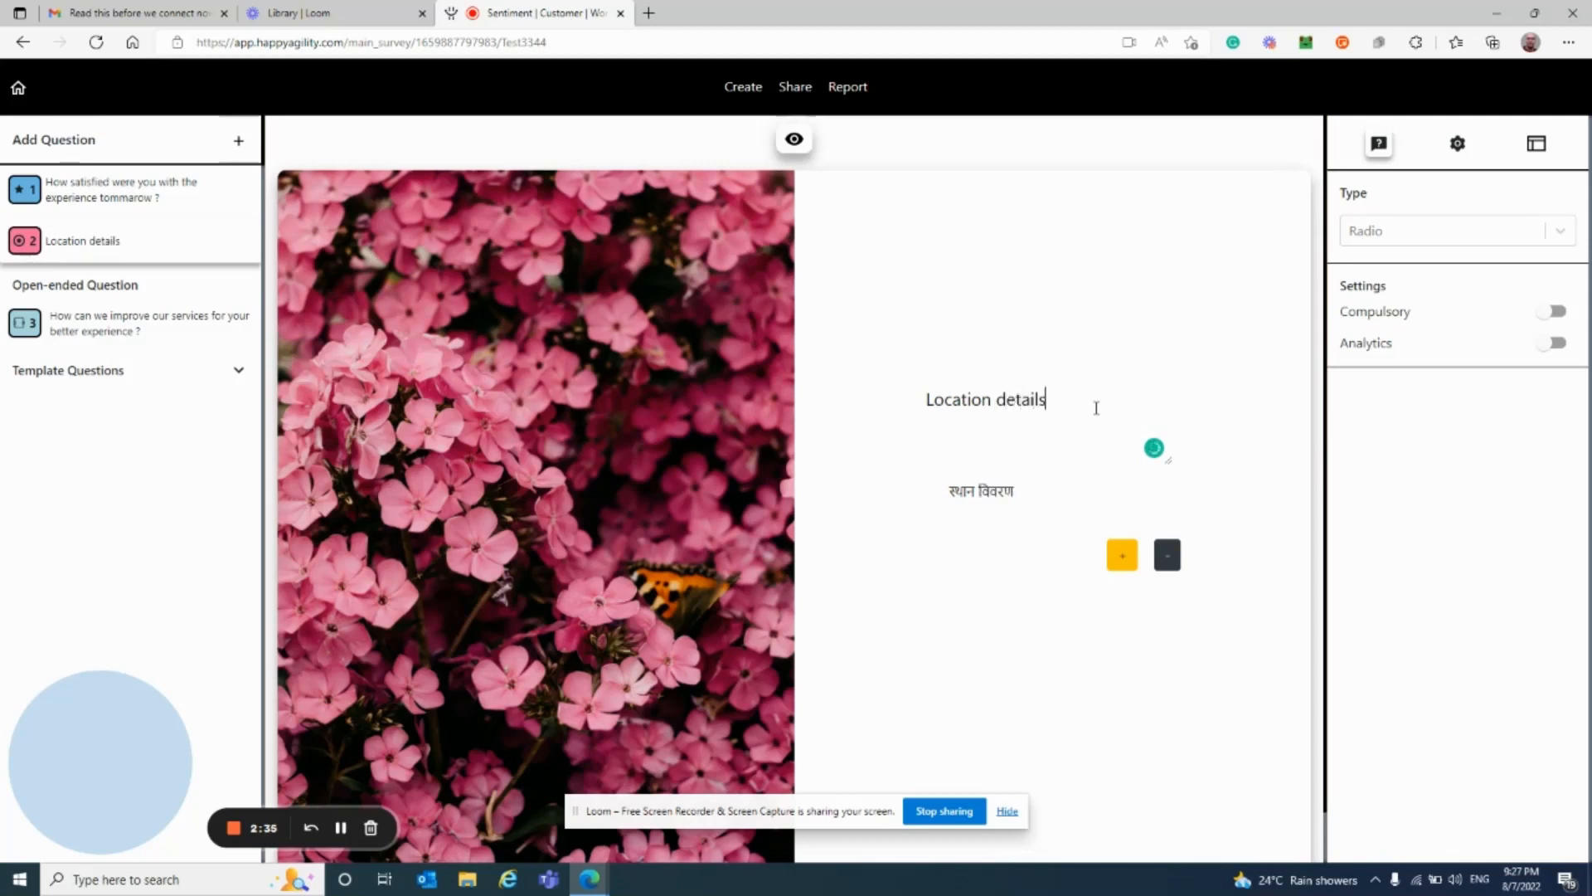
Step: Give the Location details question the options Chennai and Mumbai
click(1123, 556)
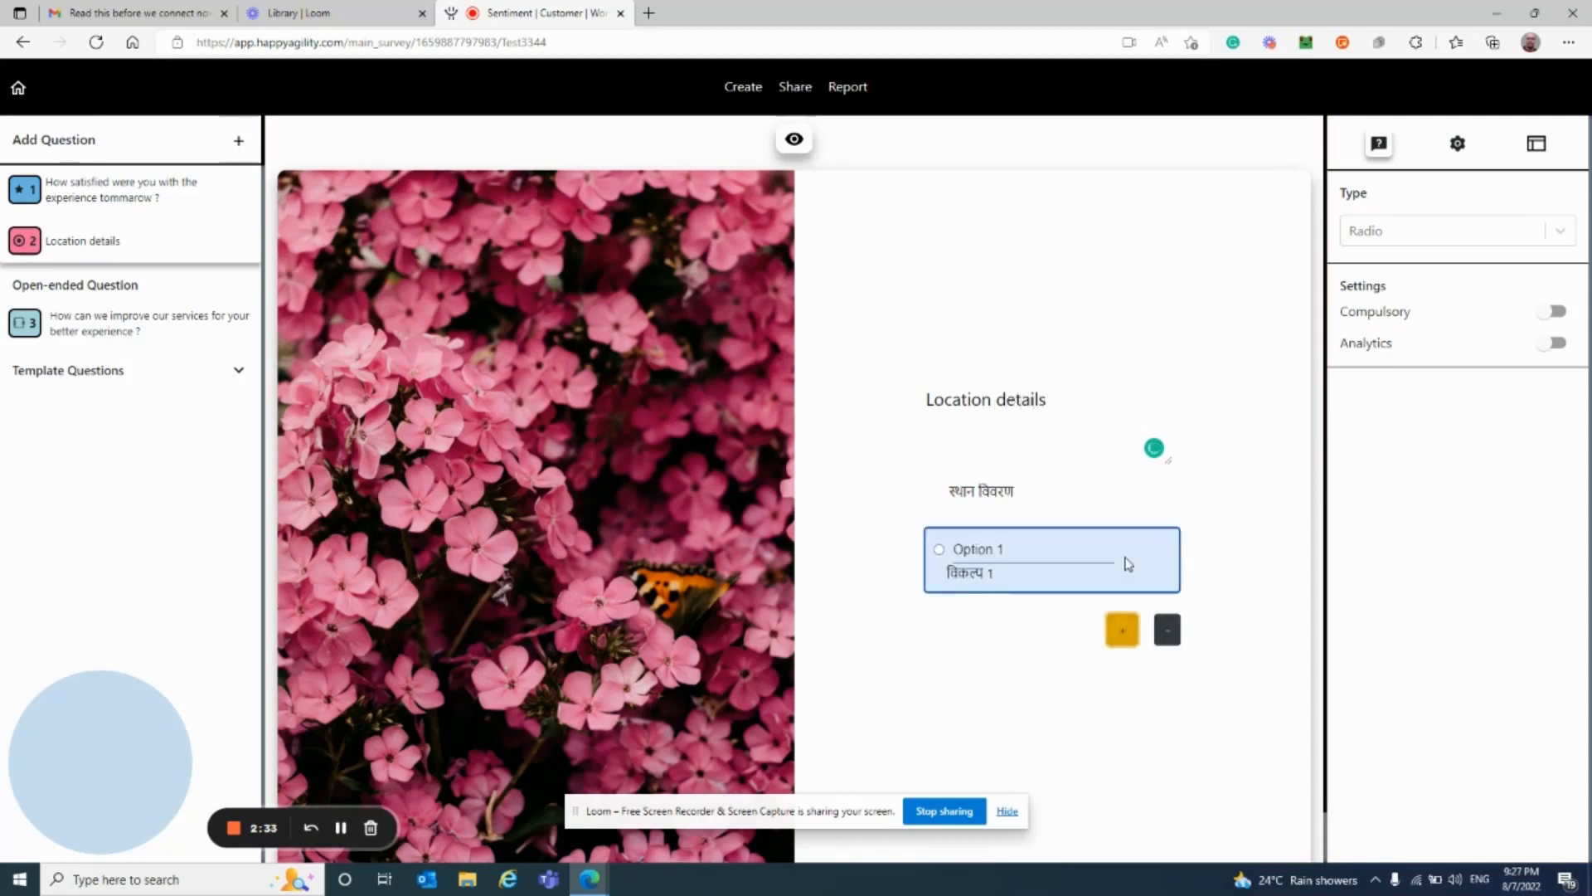
triple_click(1062, 550)
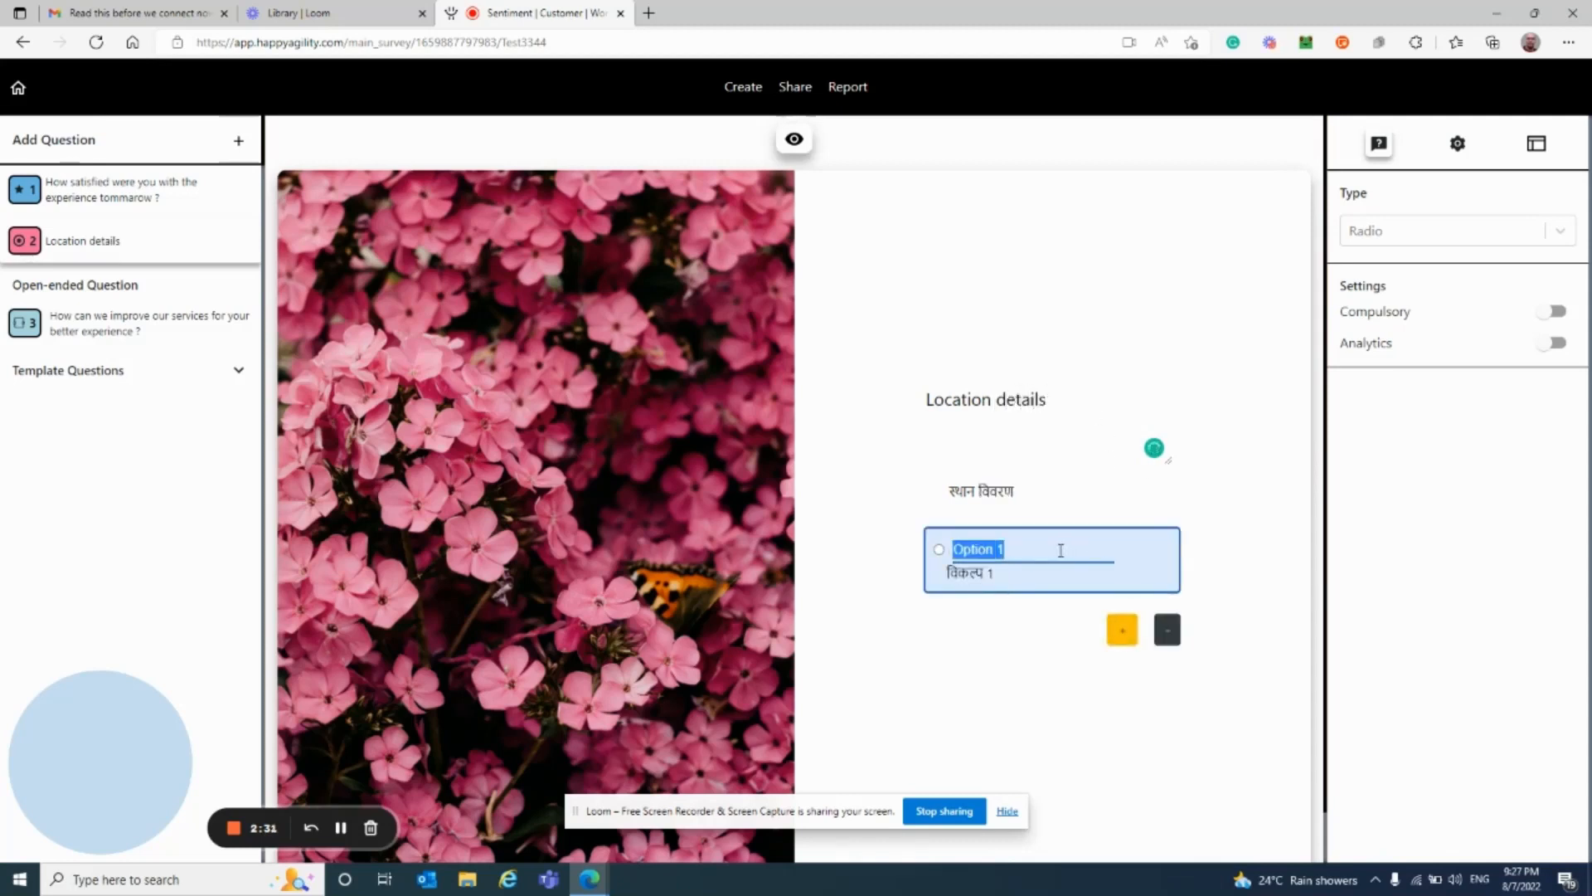
text(Chennai)
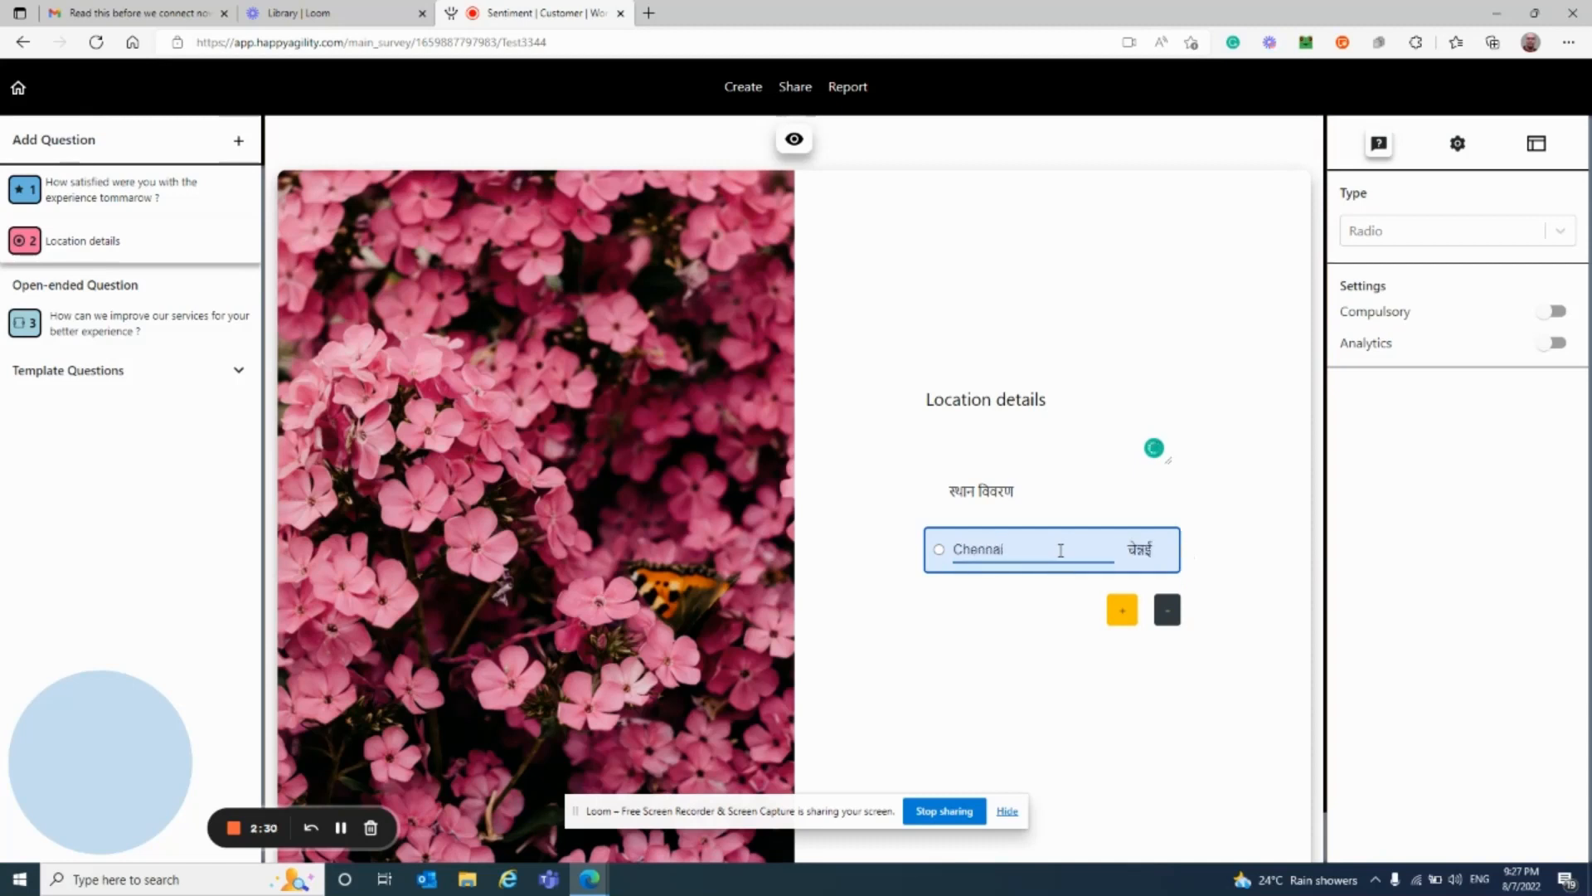
click(1123, 611)
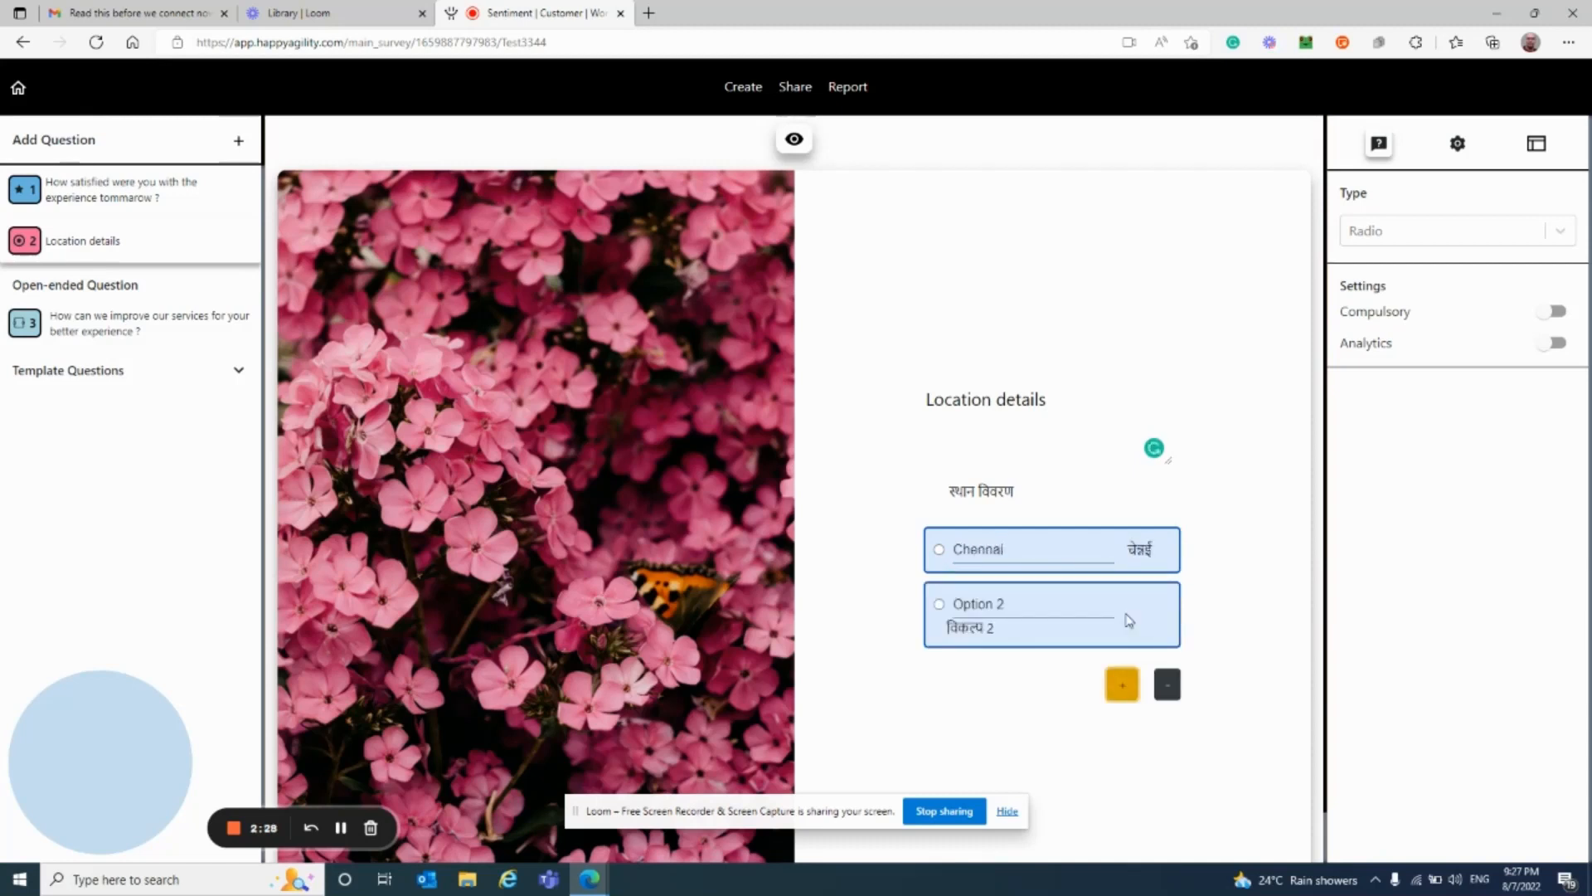
triple_click(1038, 602)
text(Mumbai)
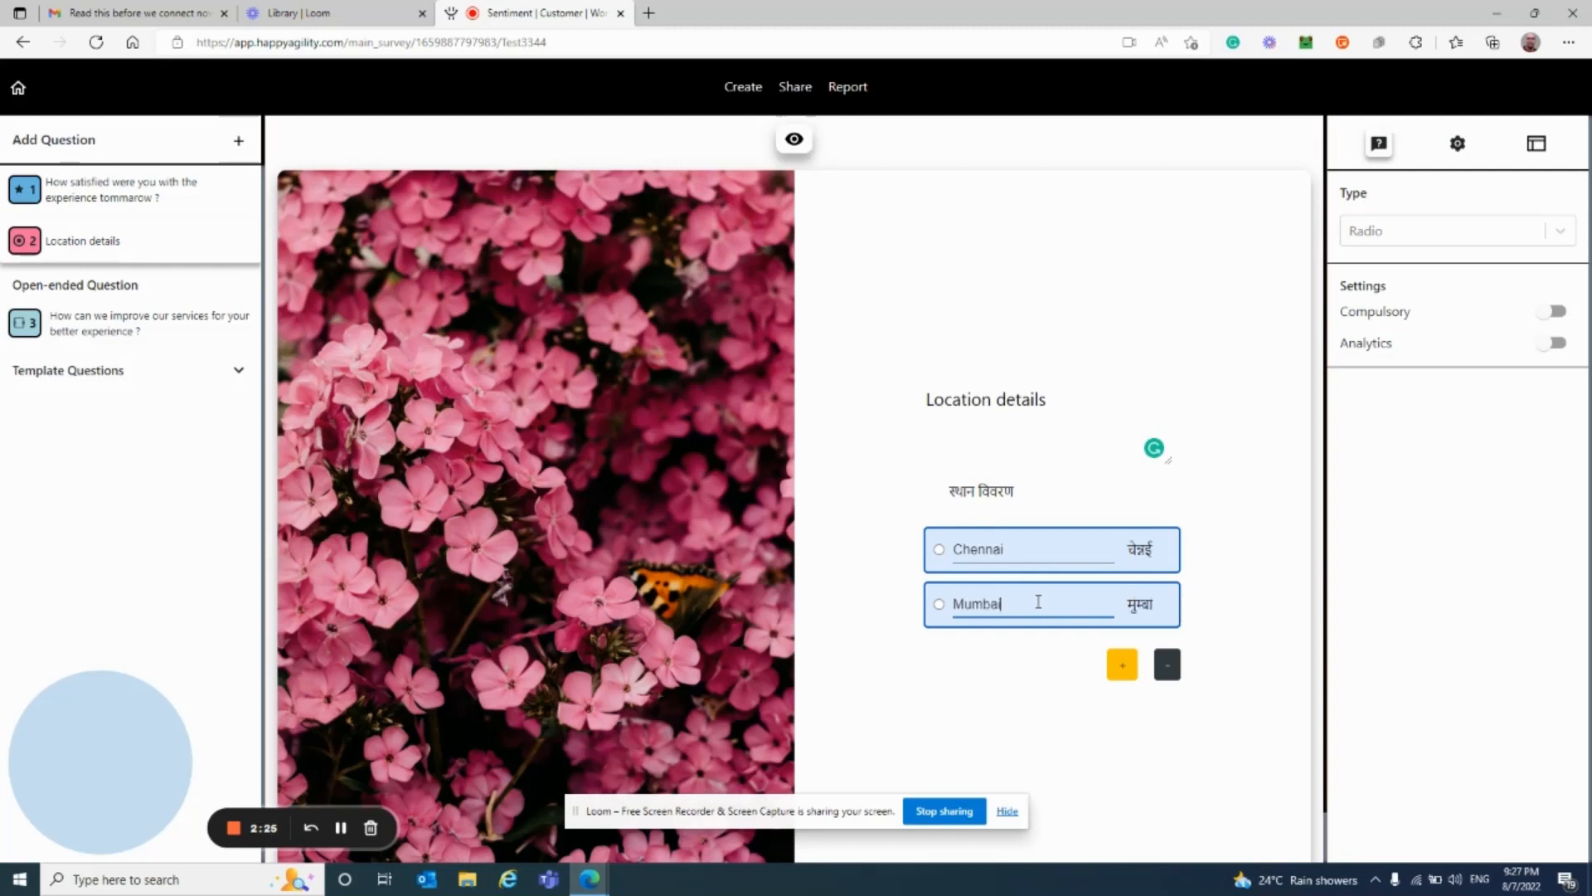
click(1013, 703)
Step: Add an Introduction item with the heading 'We are from ecomerce platform'
click(240, 148)
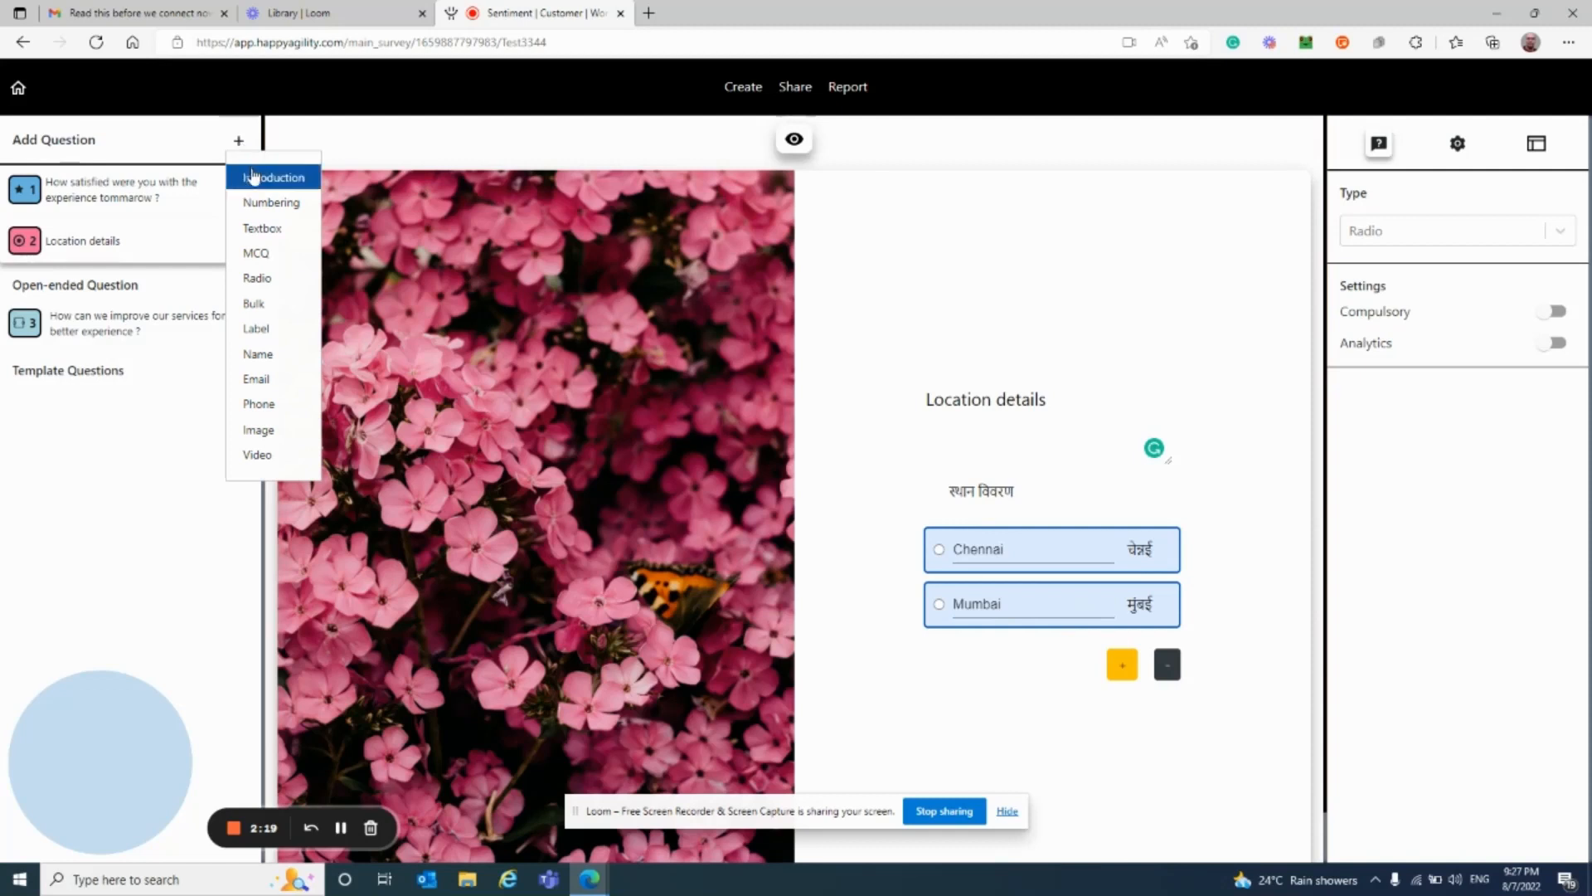
click(253, 174)
click(102, 198)
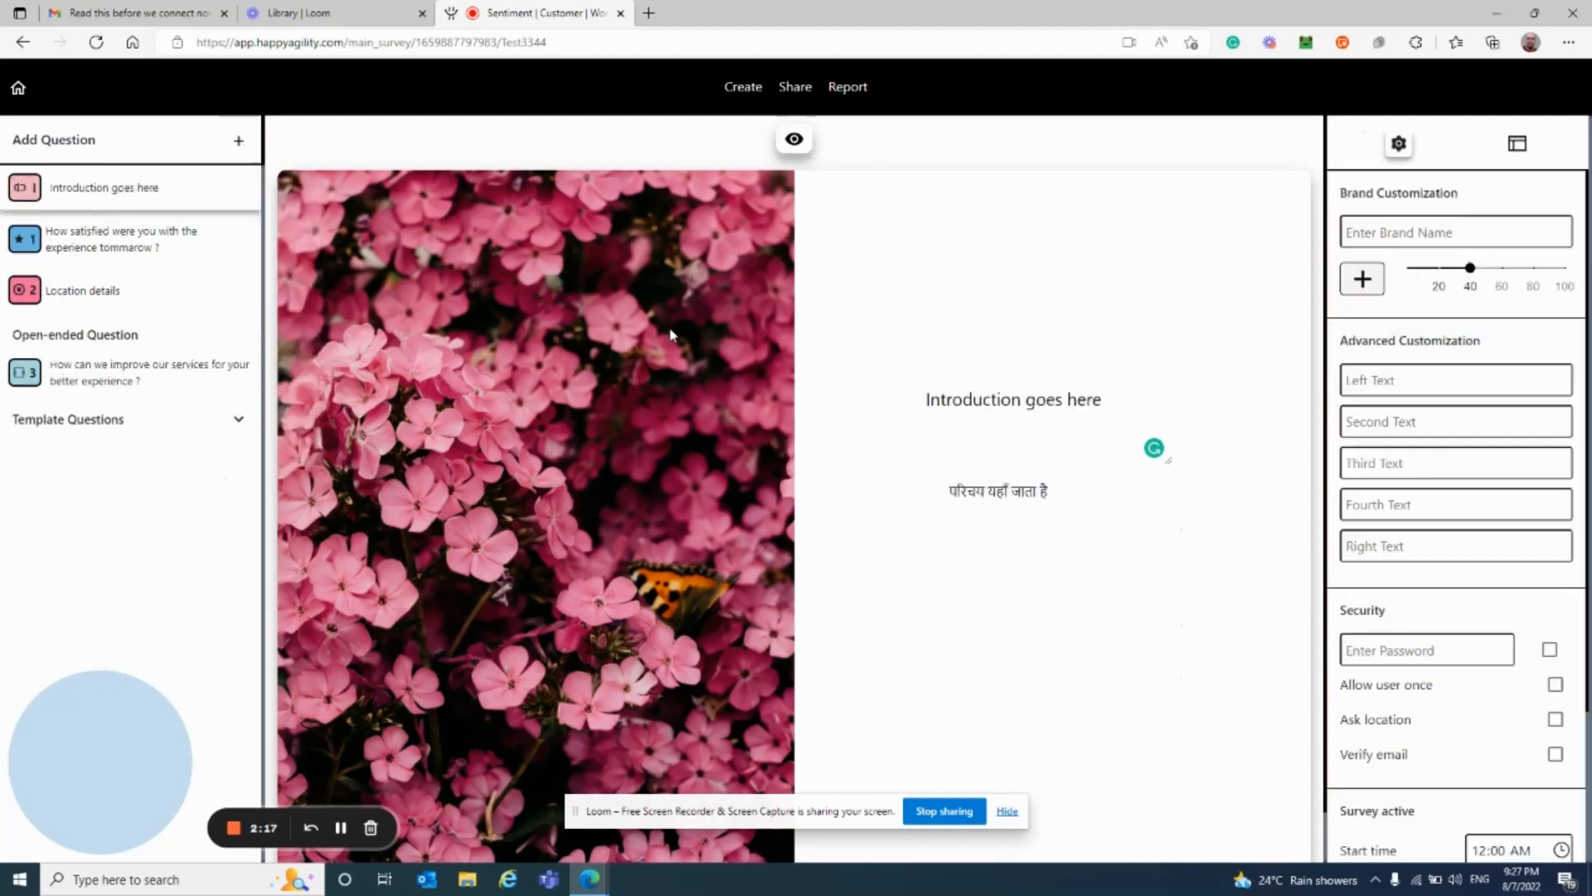
triple_click(1074, 401)
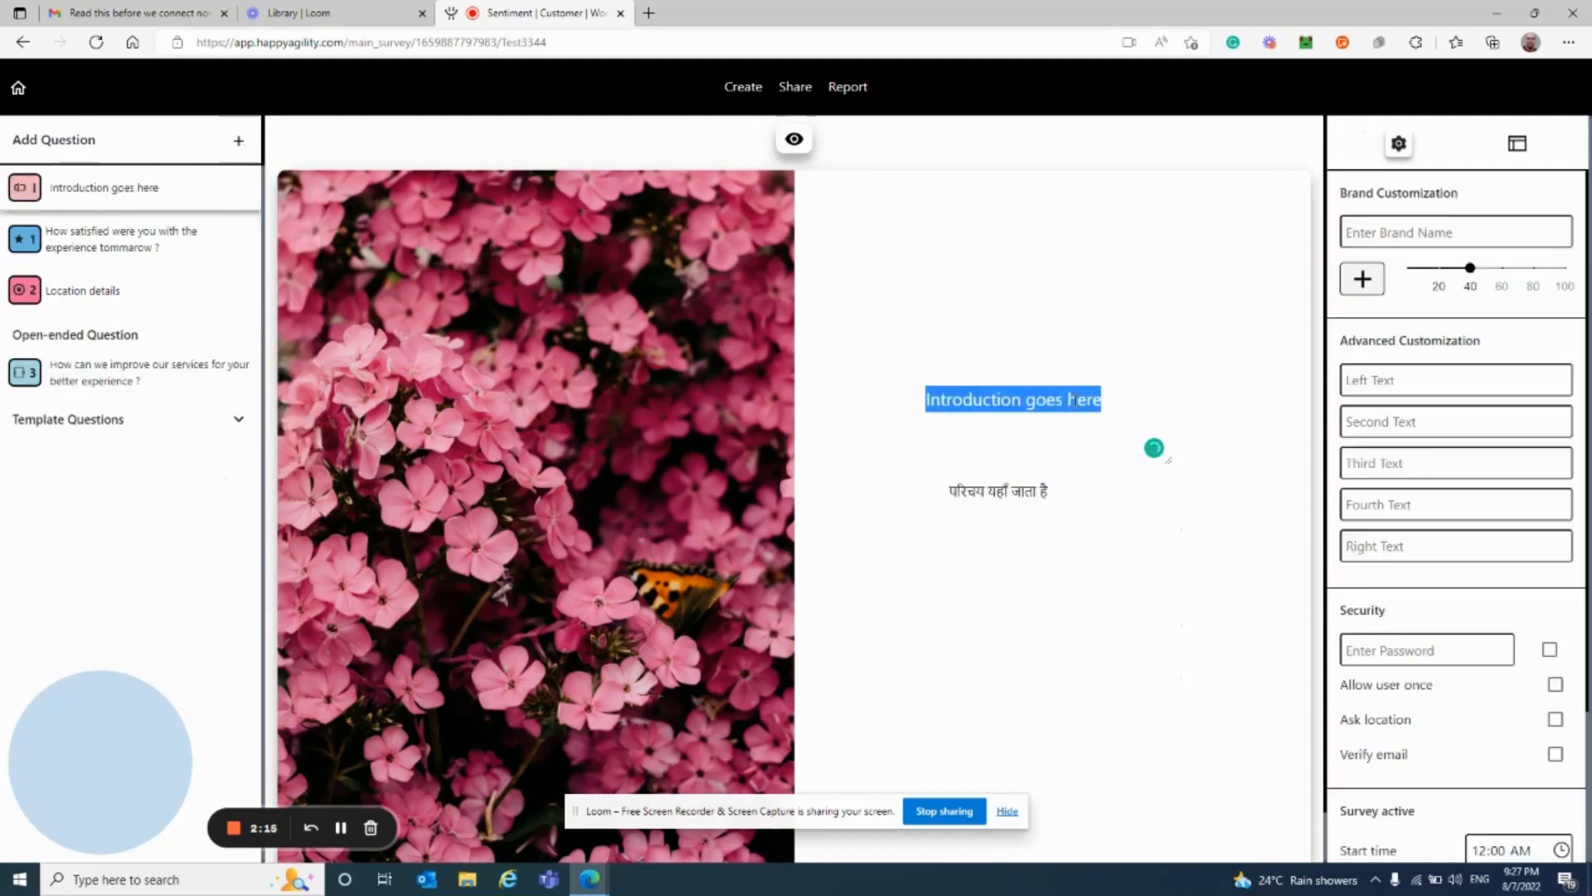
text(We ar)
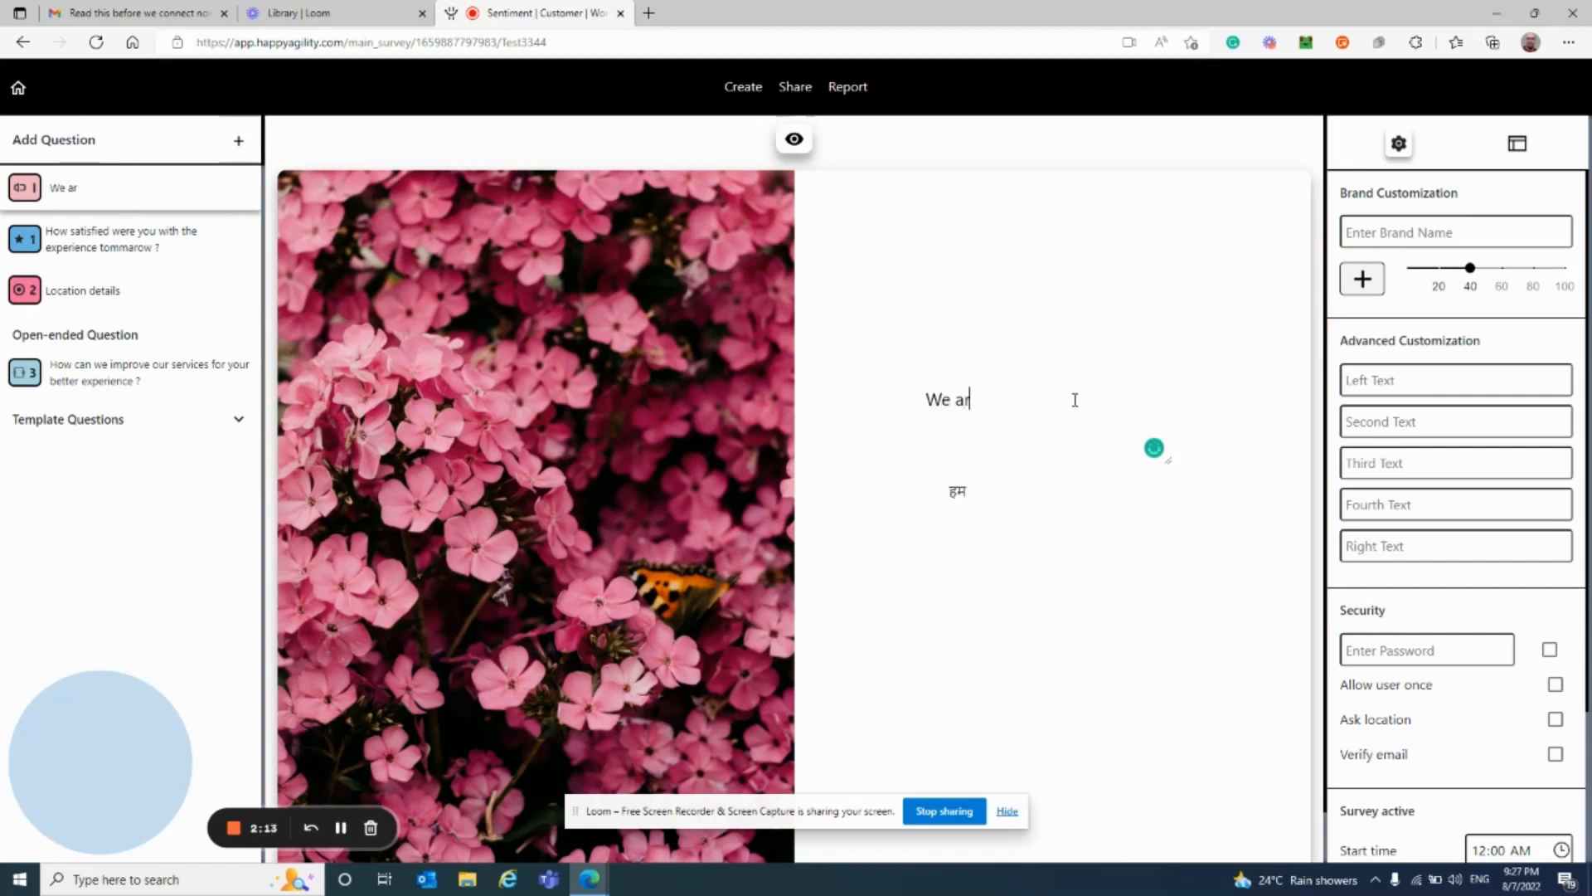
text(e from e)
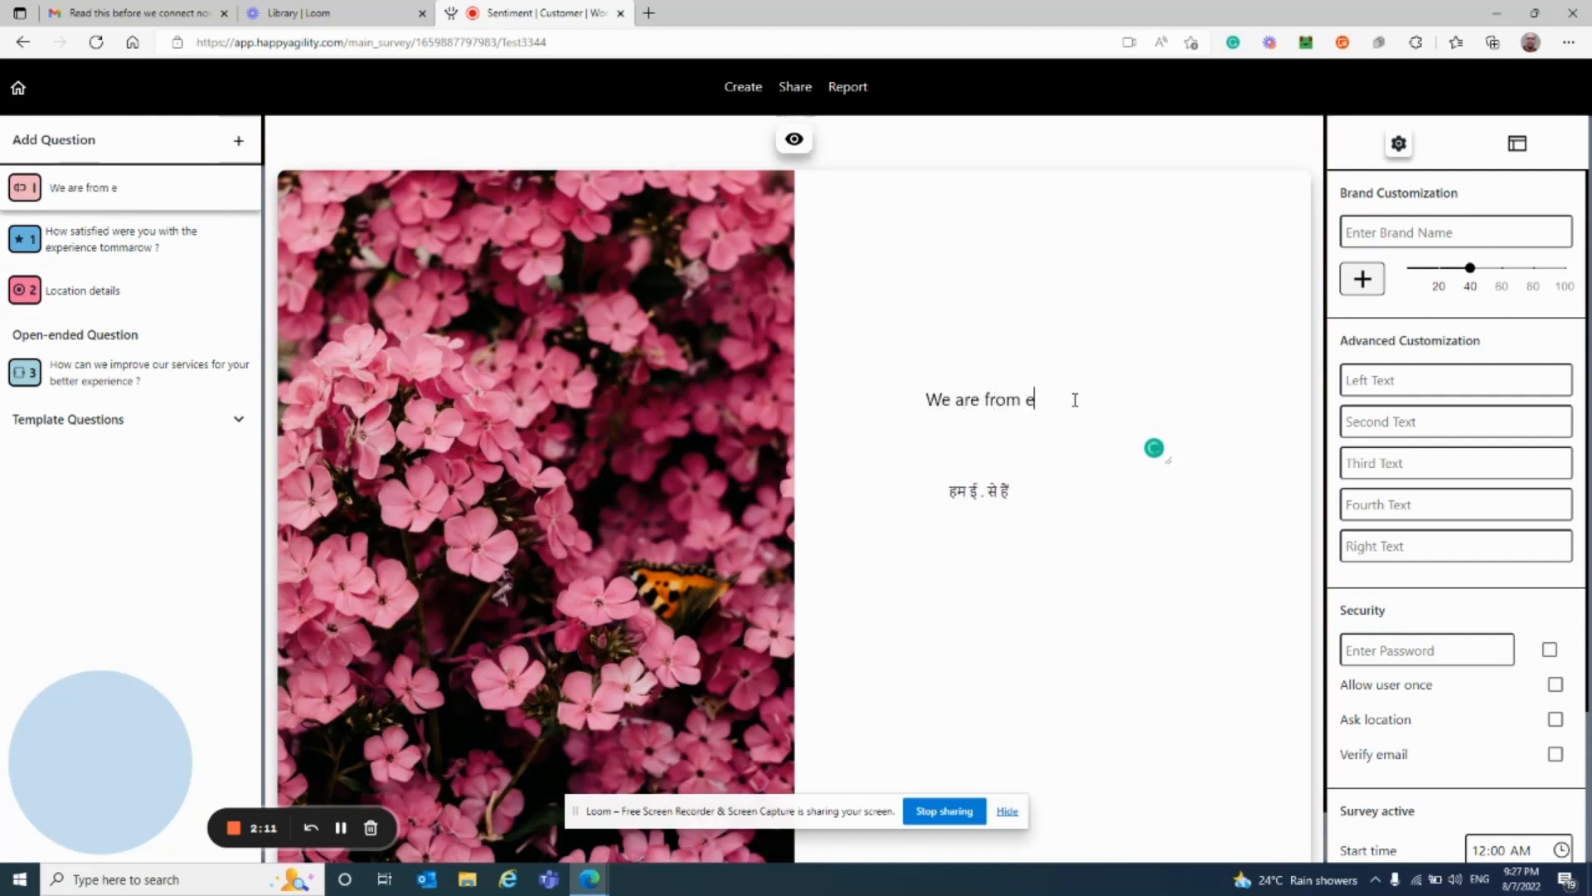
text(comerce )
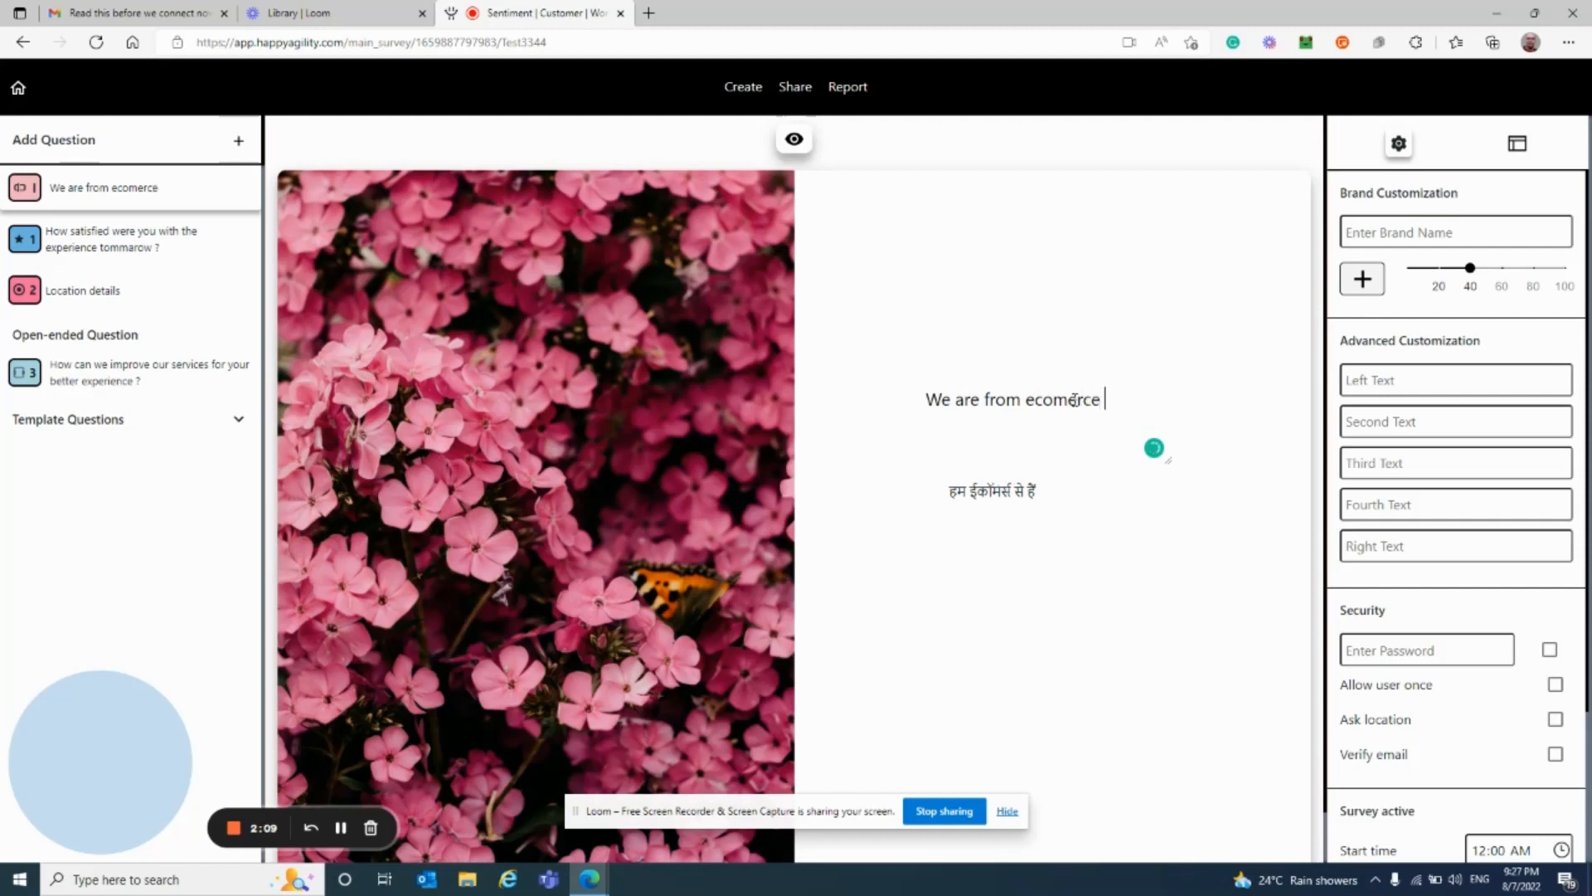
text(platform)
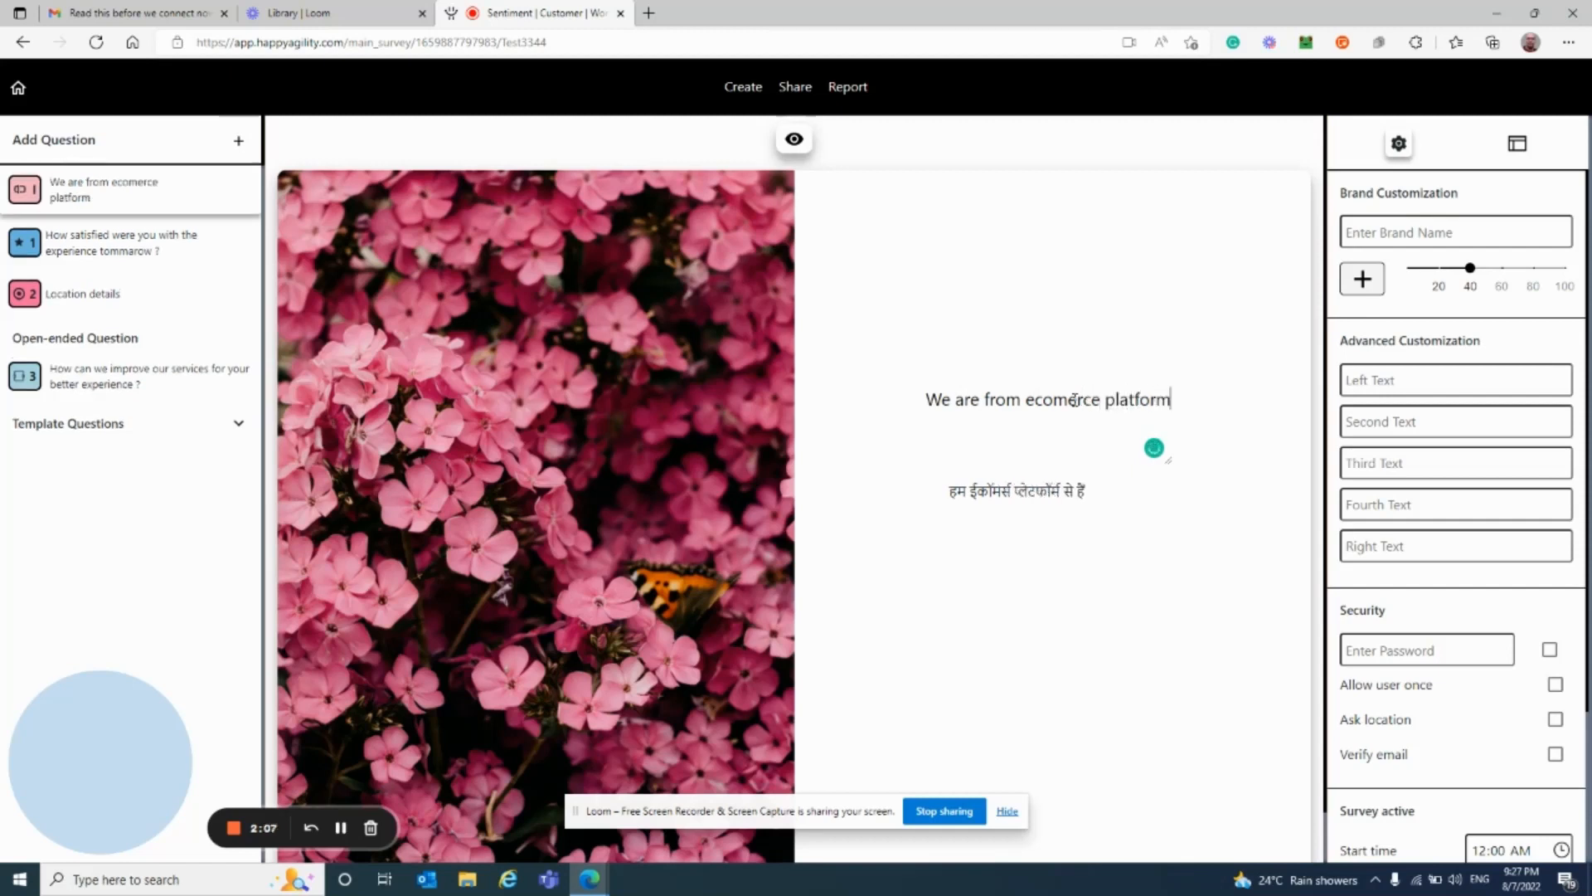
Step: Correct to 'e-commerce' and append ', Happy to hear your voice of customers (Voc)'
mouse_move(1055, 402)
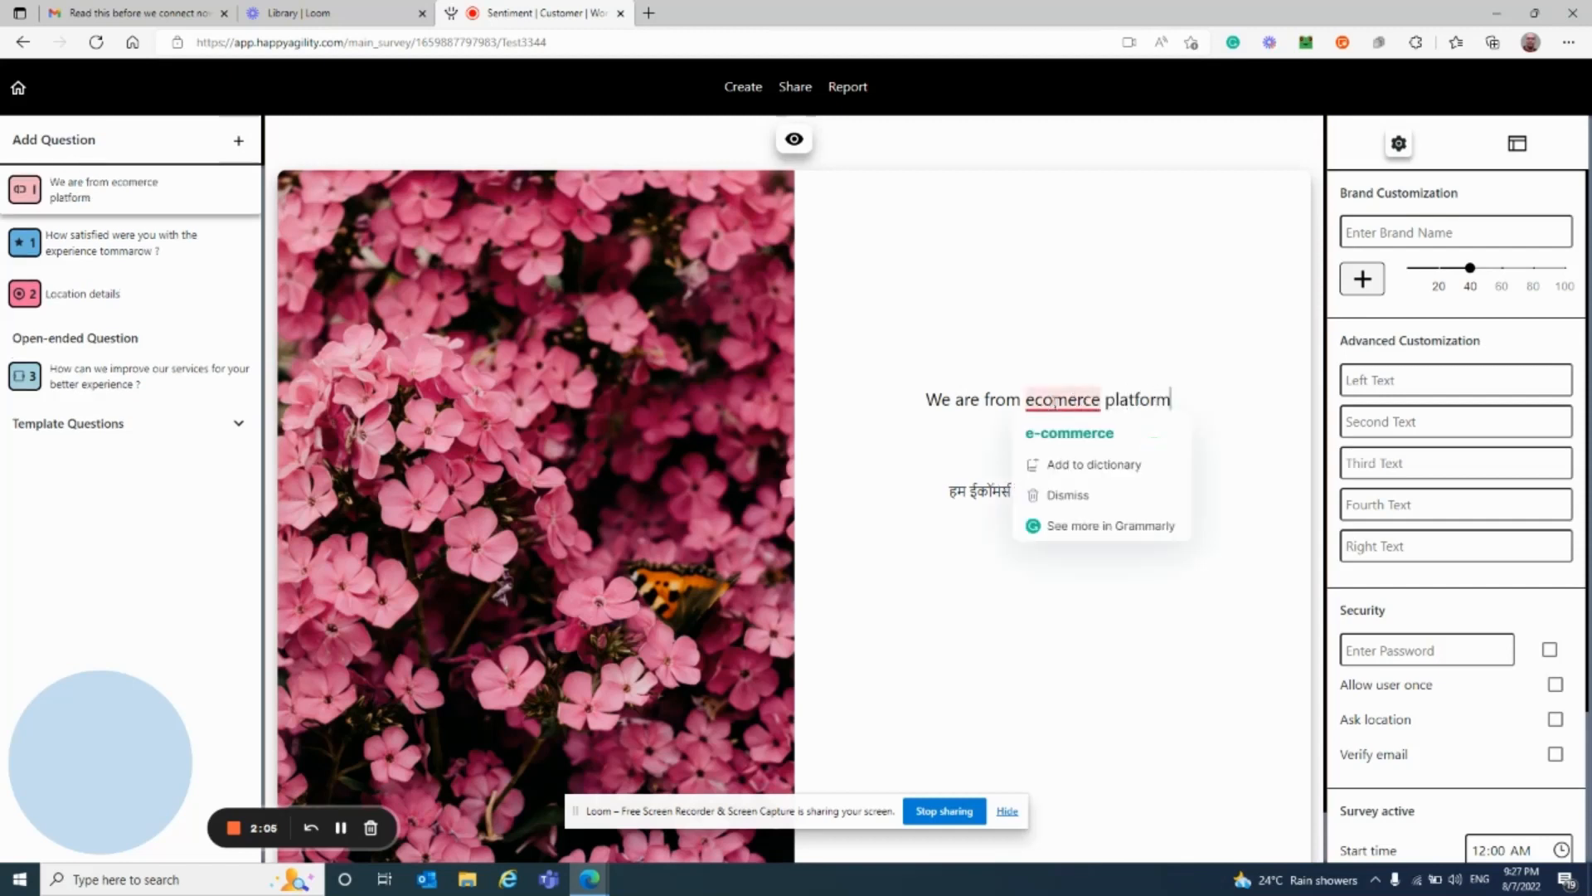
click(1070, 432)
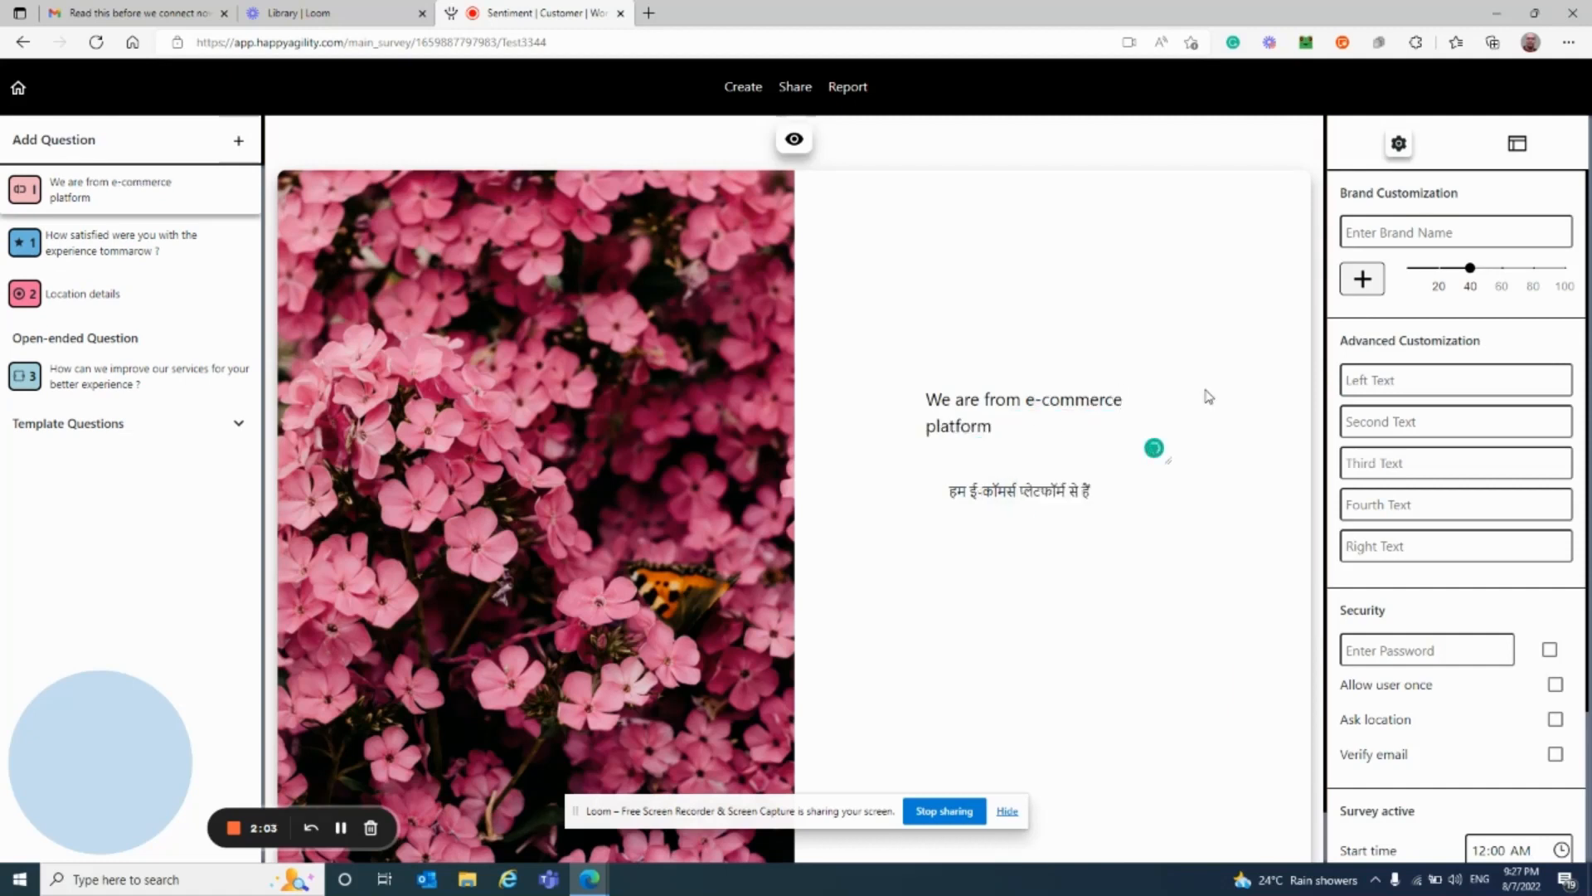
click(1033, 430)
text(, Happy t)
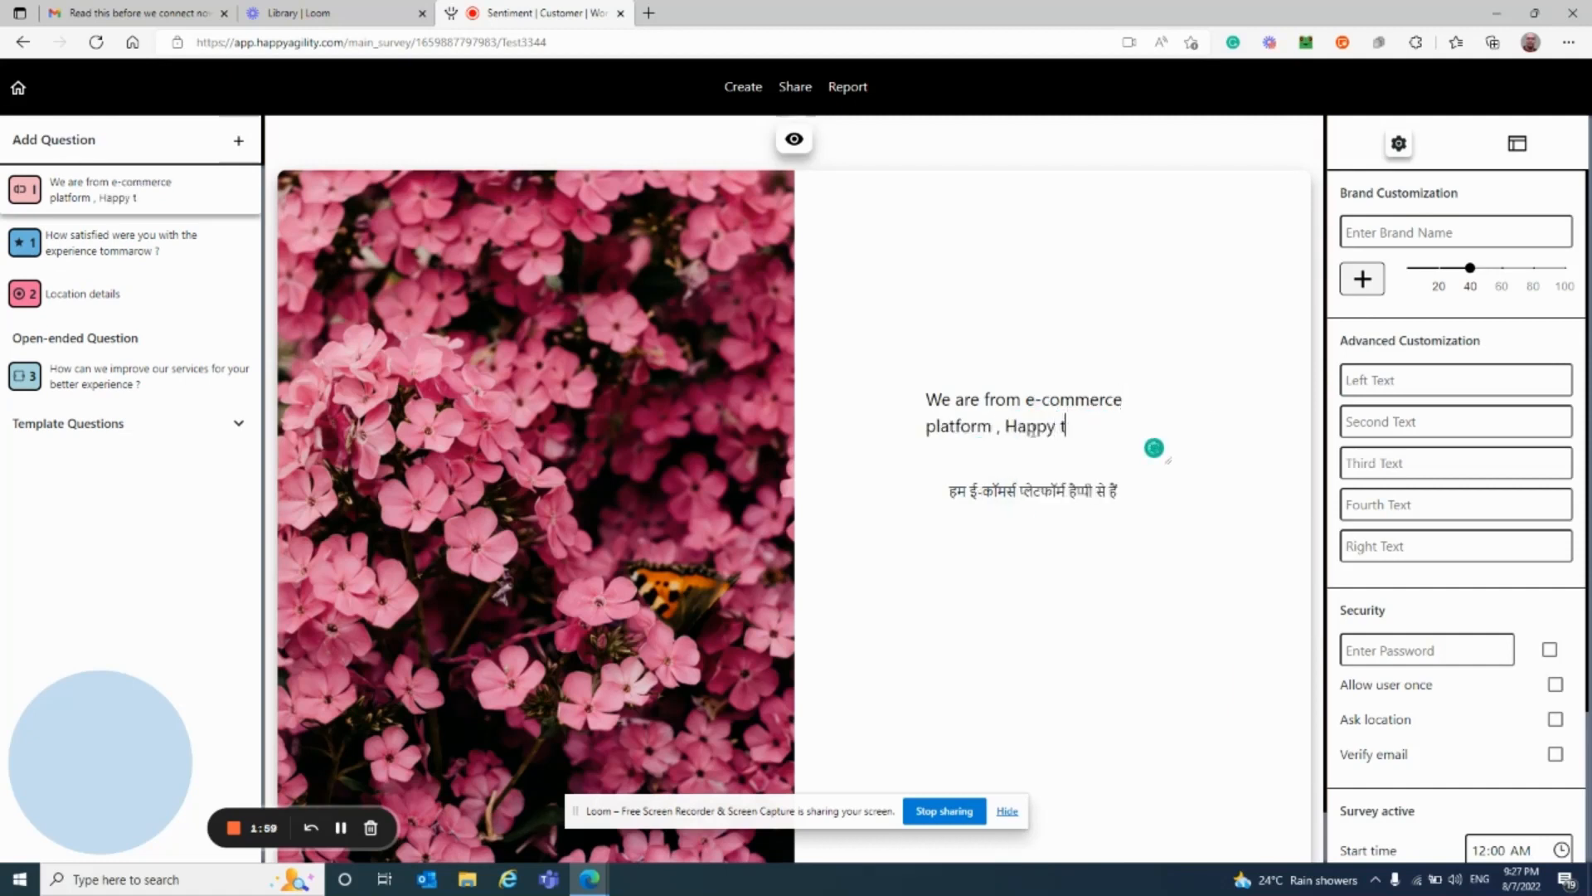
text(o hear y)
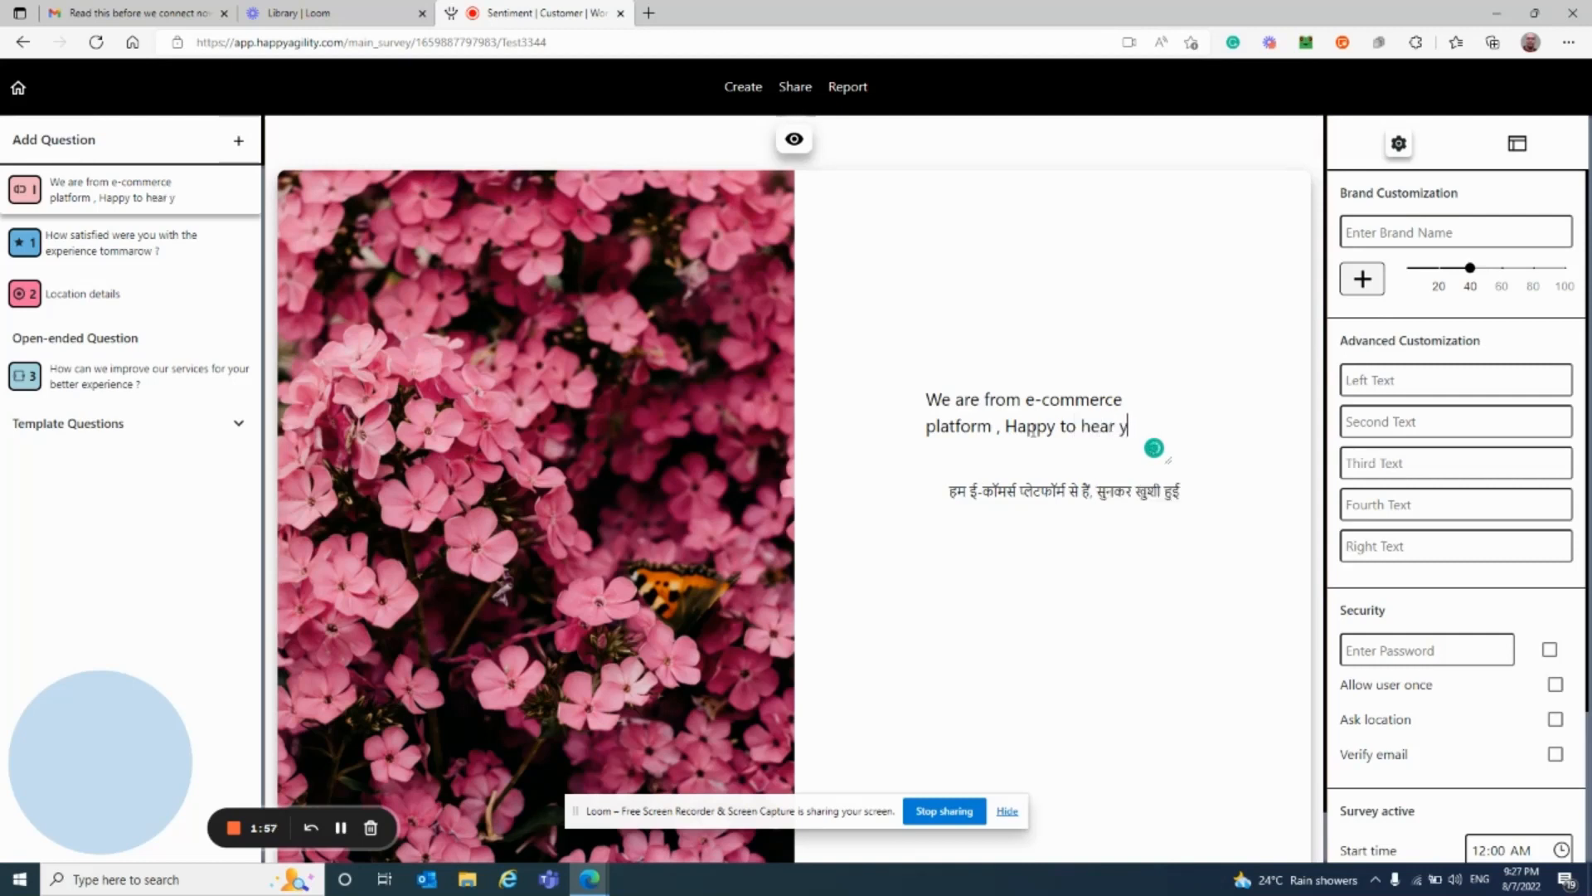
text(our voice)
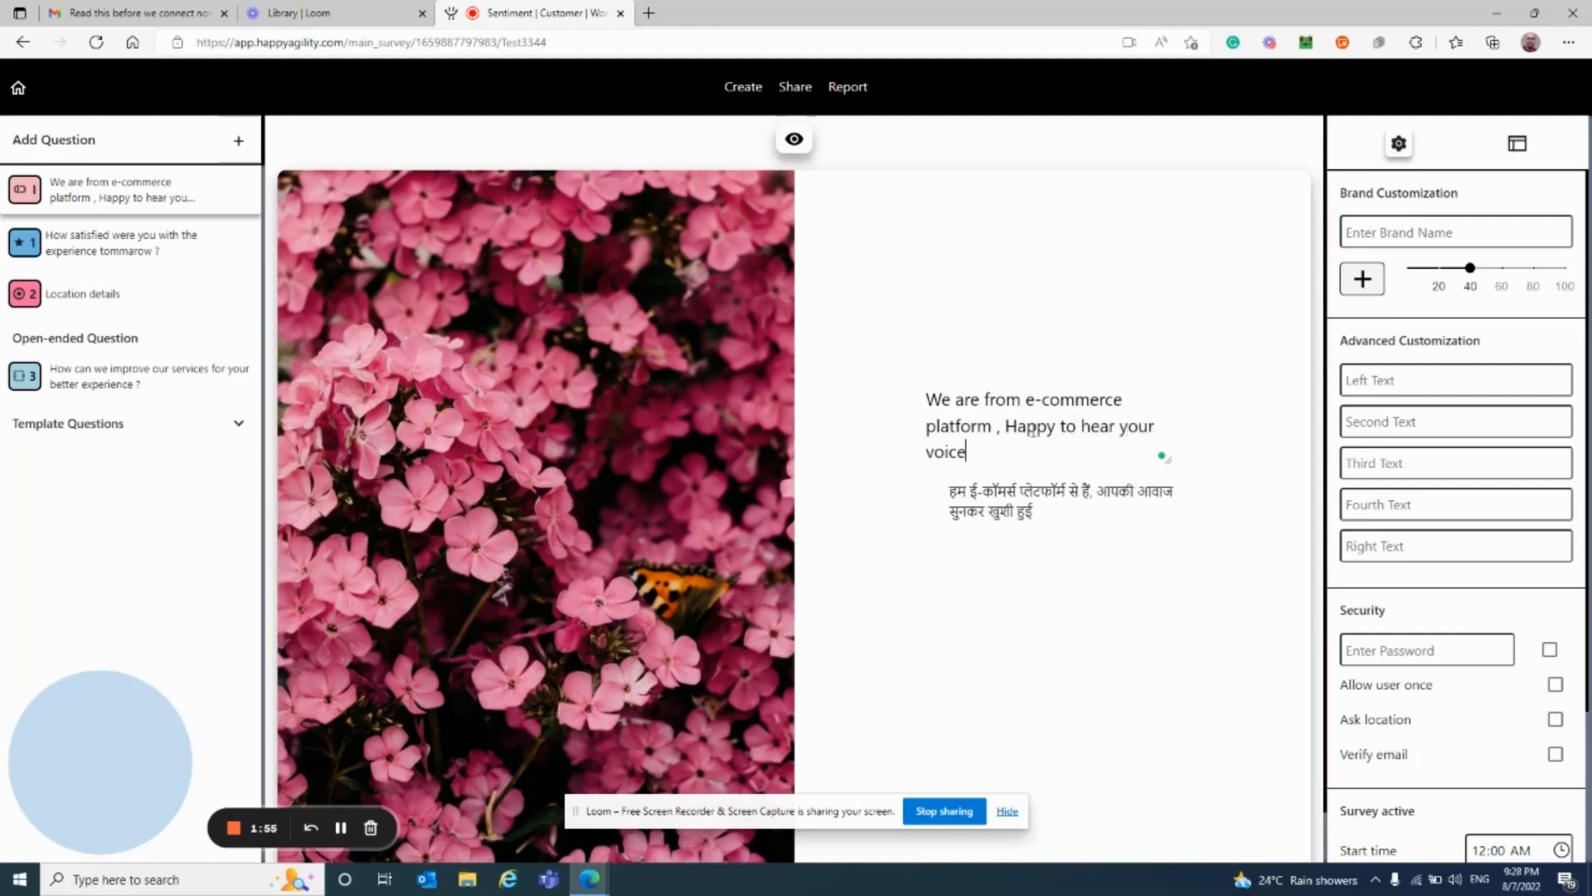
text( of custome)
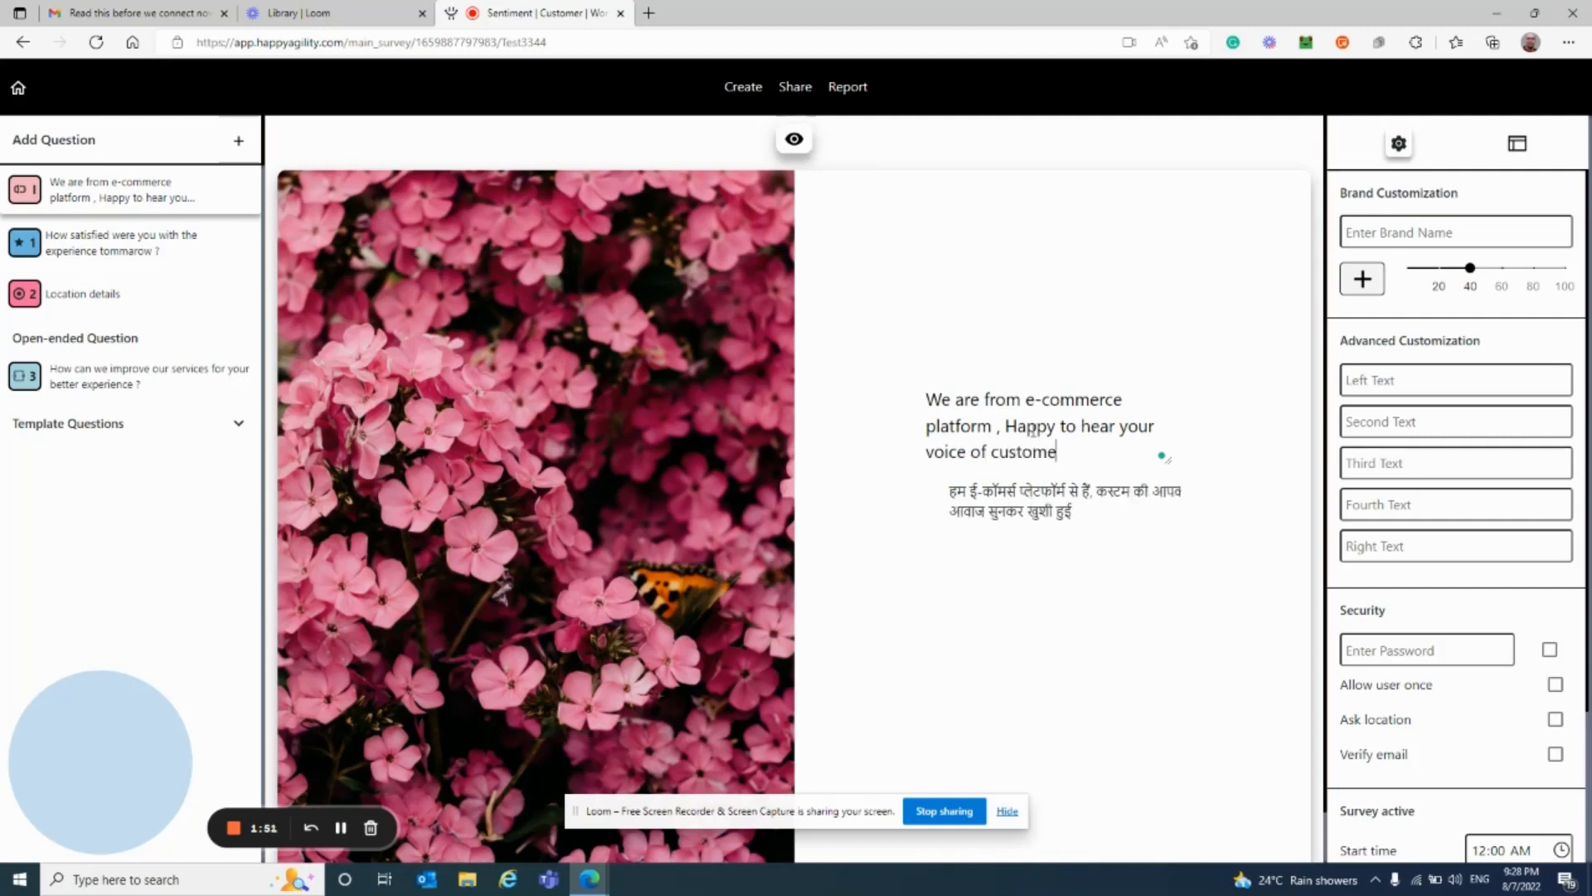
text(rs (Voc))
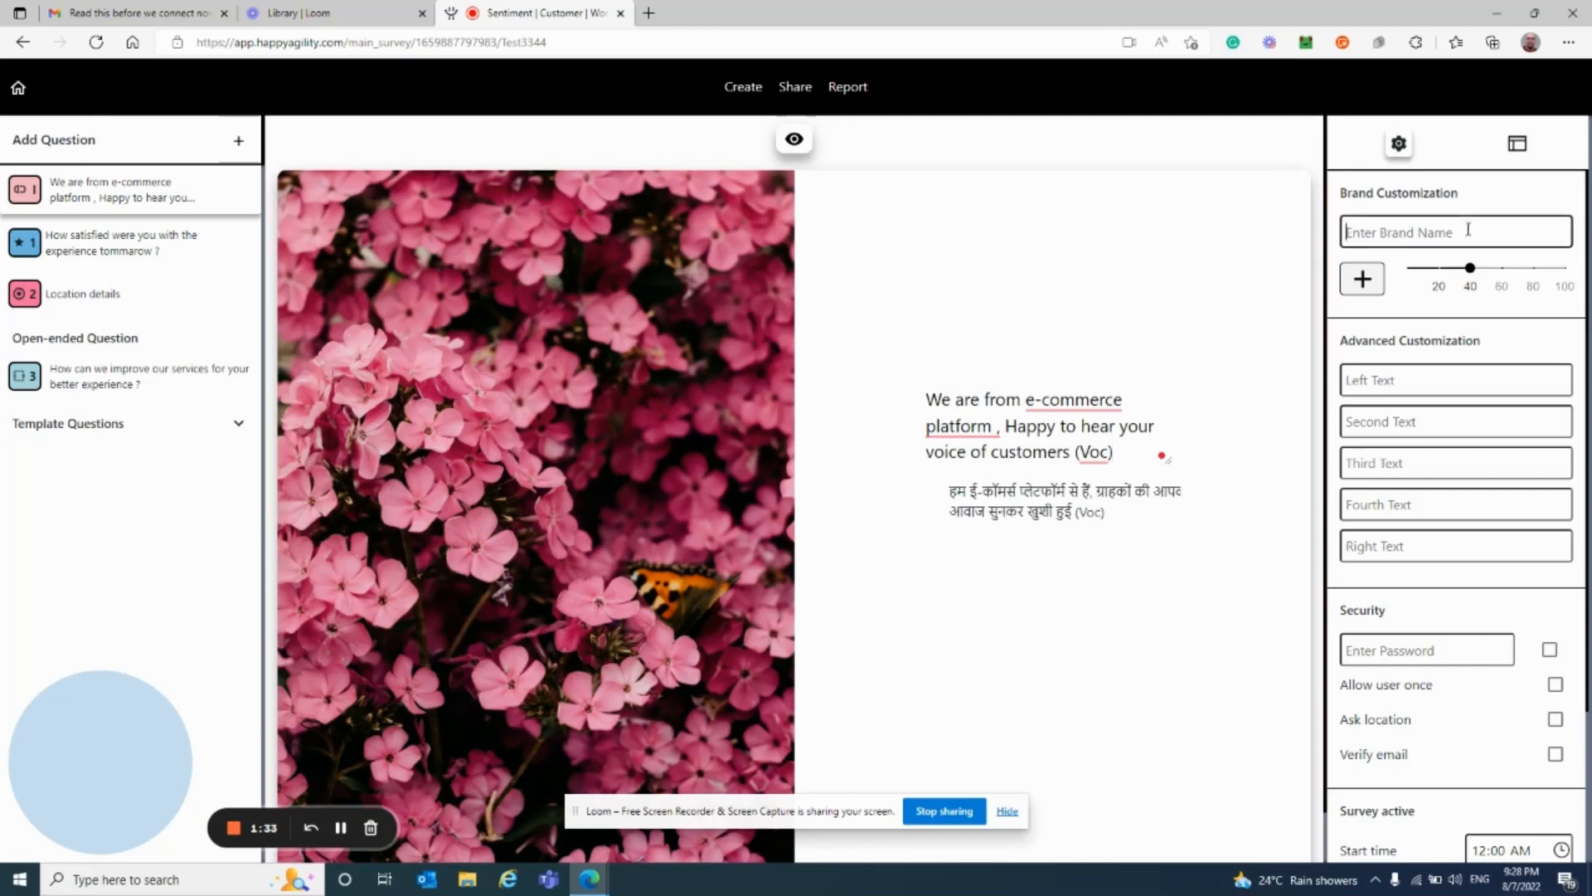
text(Myntra)
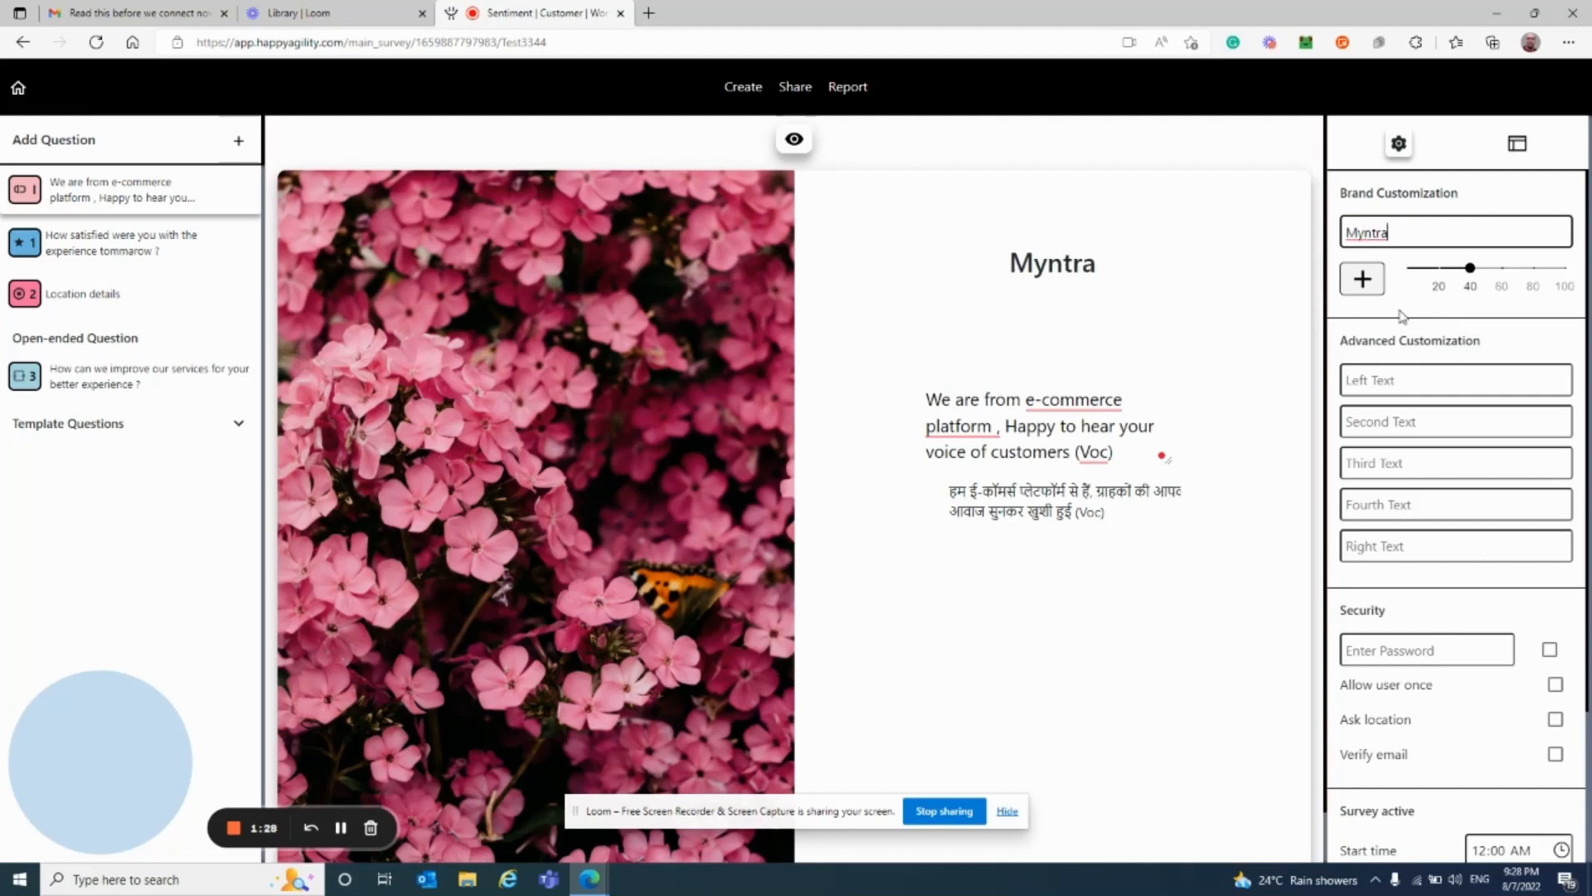
click(1365, 282)
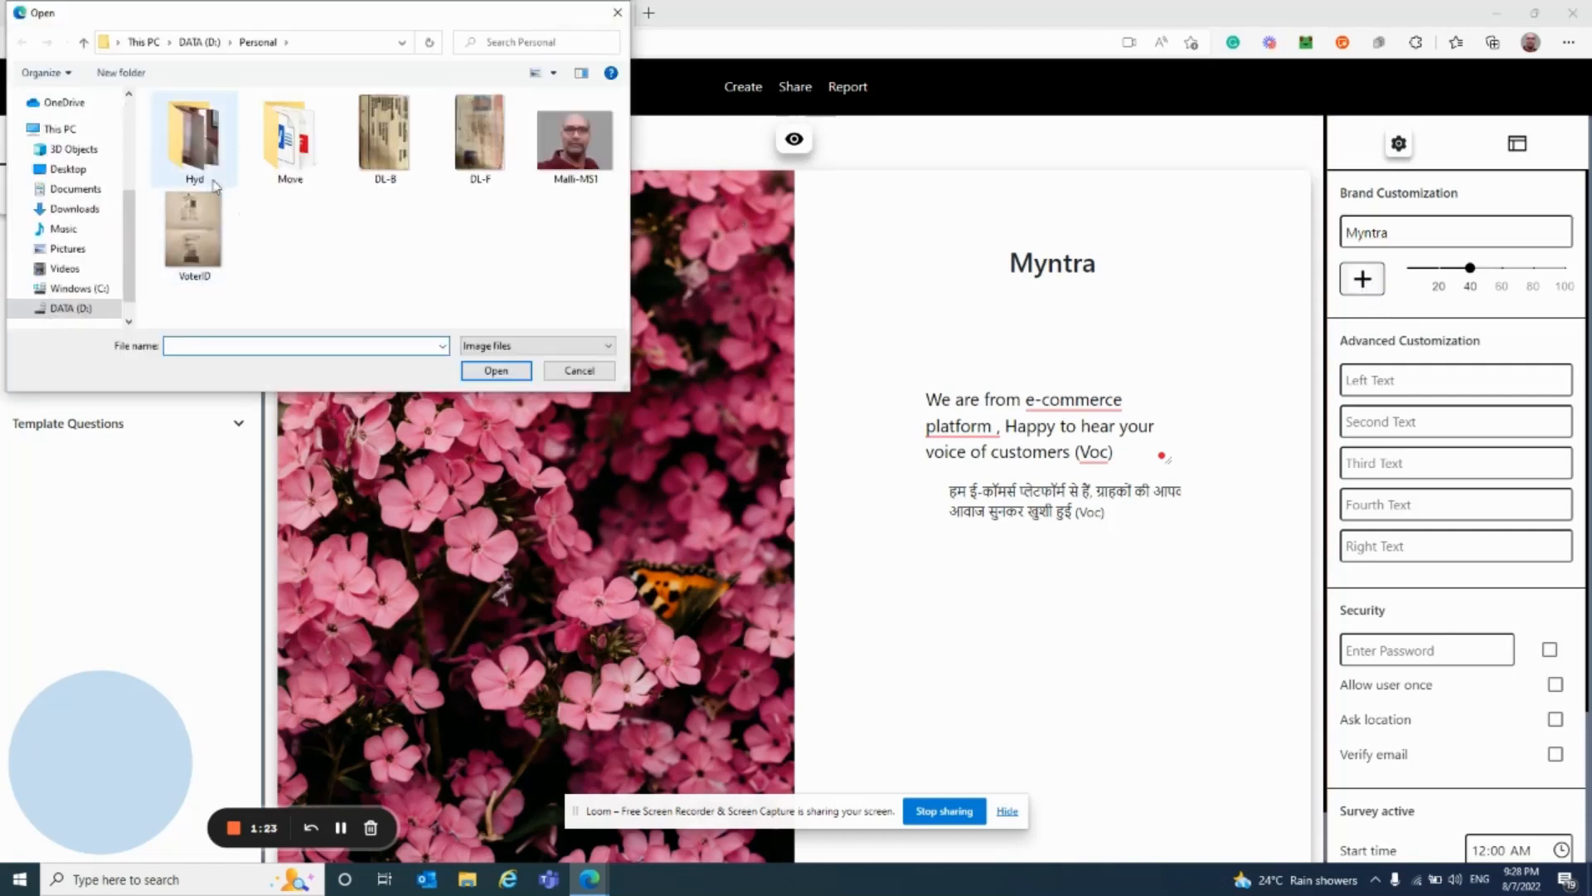
click(130, 122)
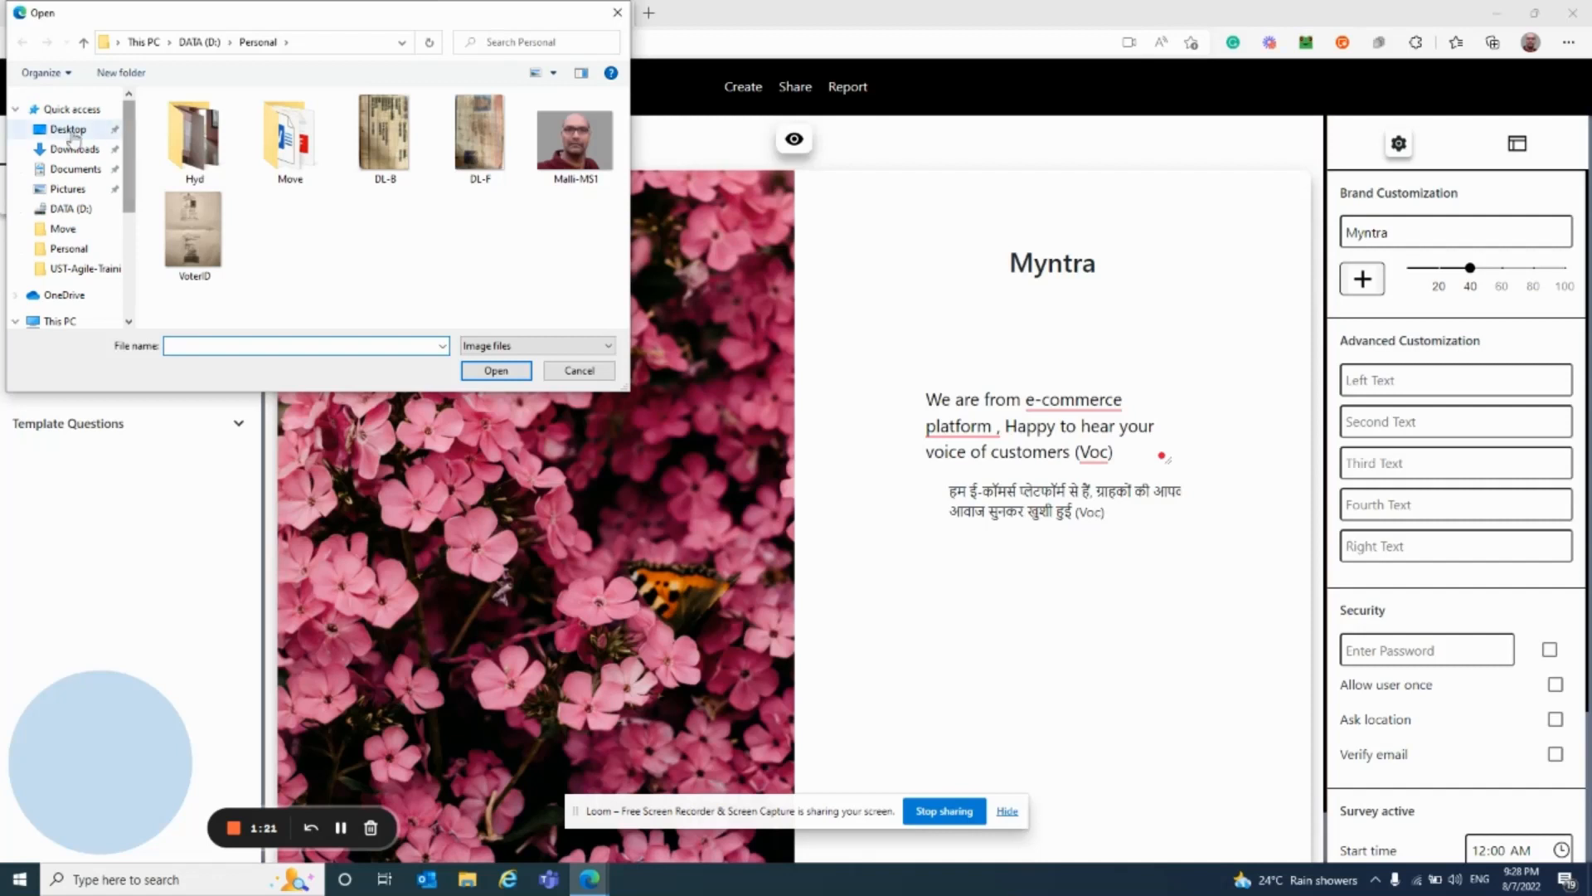
click(66, 132)
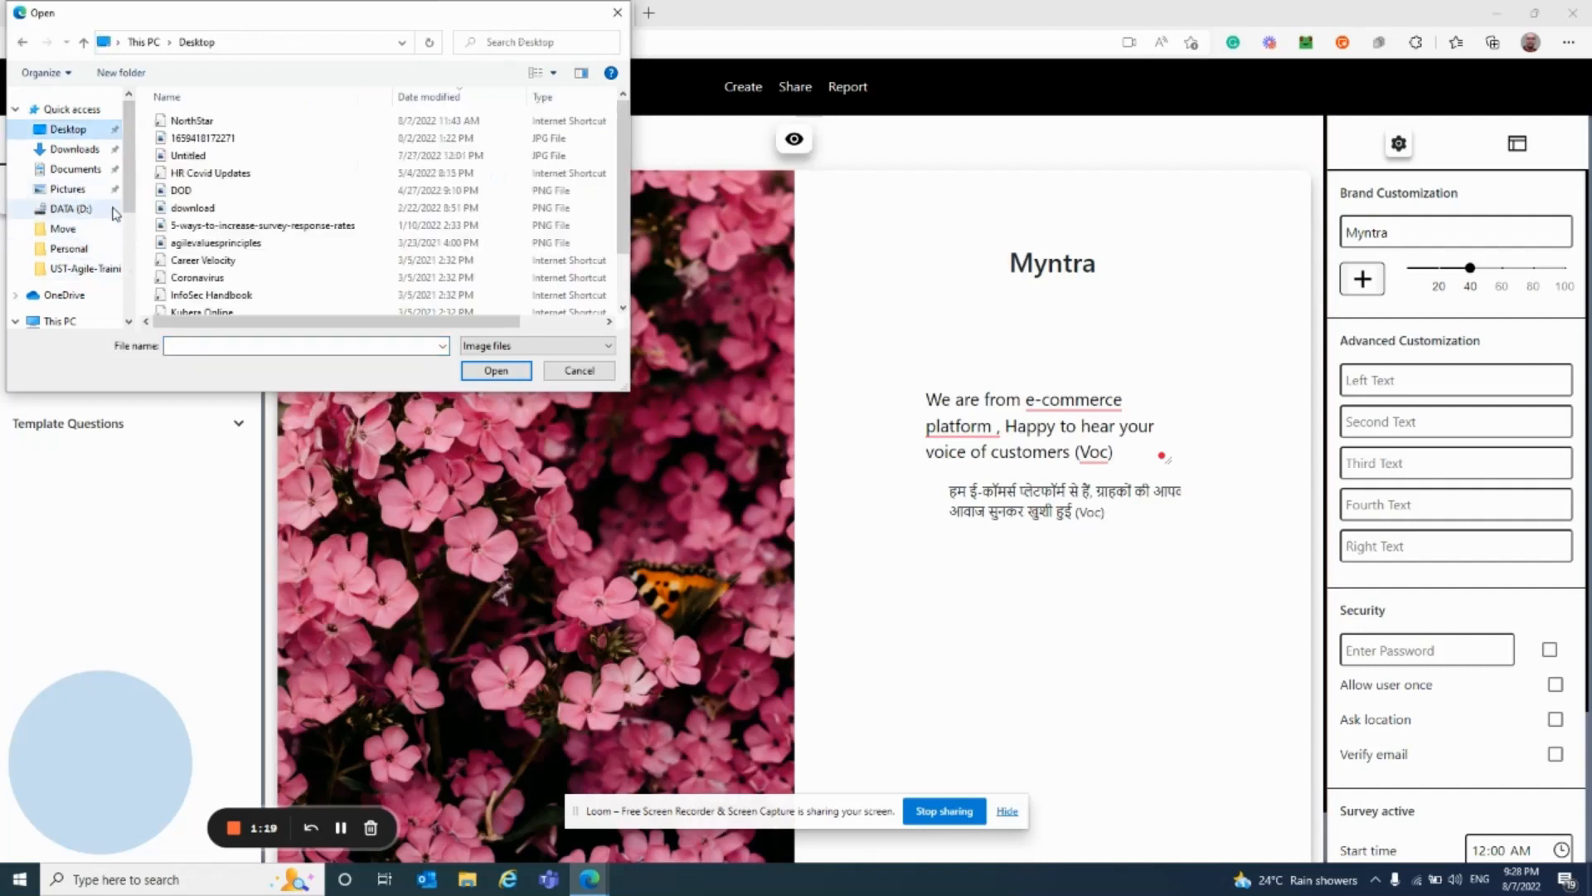
click(87, 147)
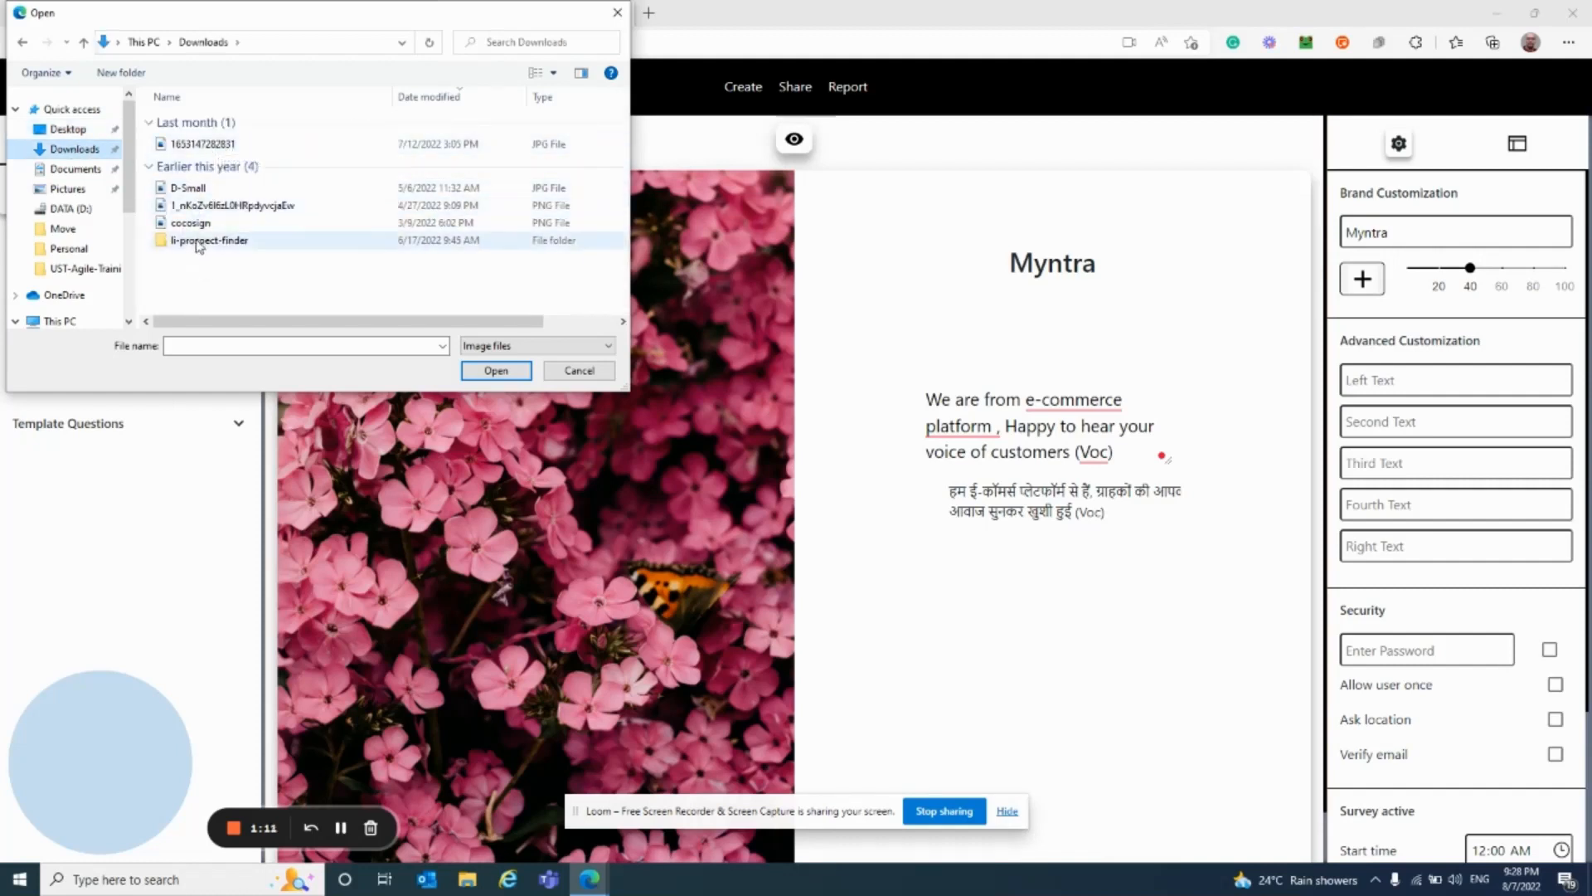
double_click(220, 146)
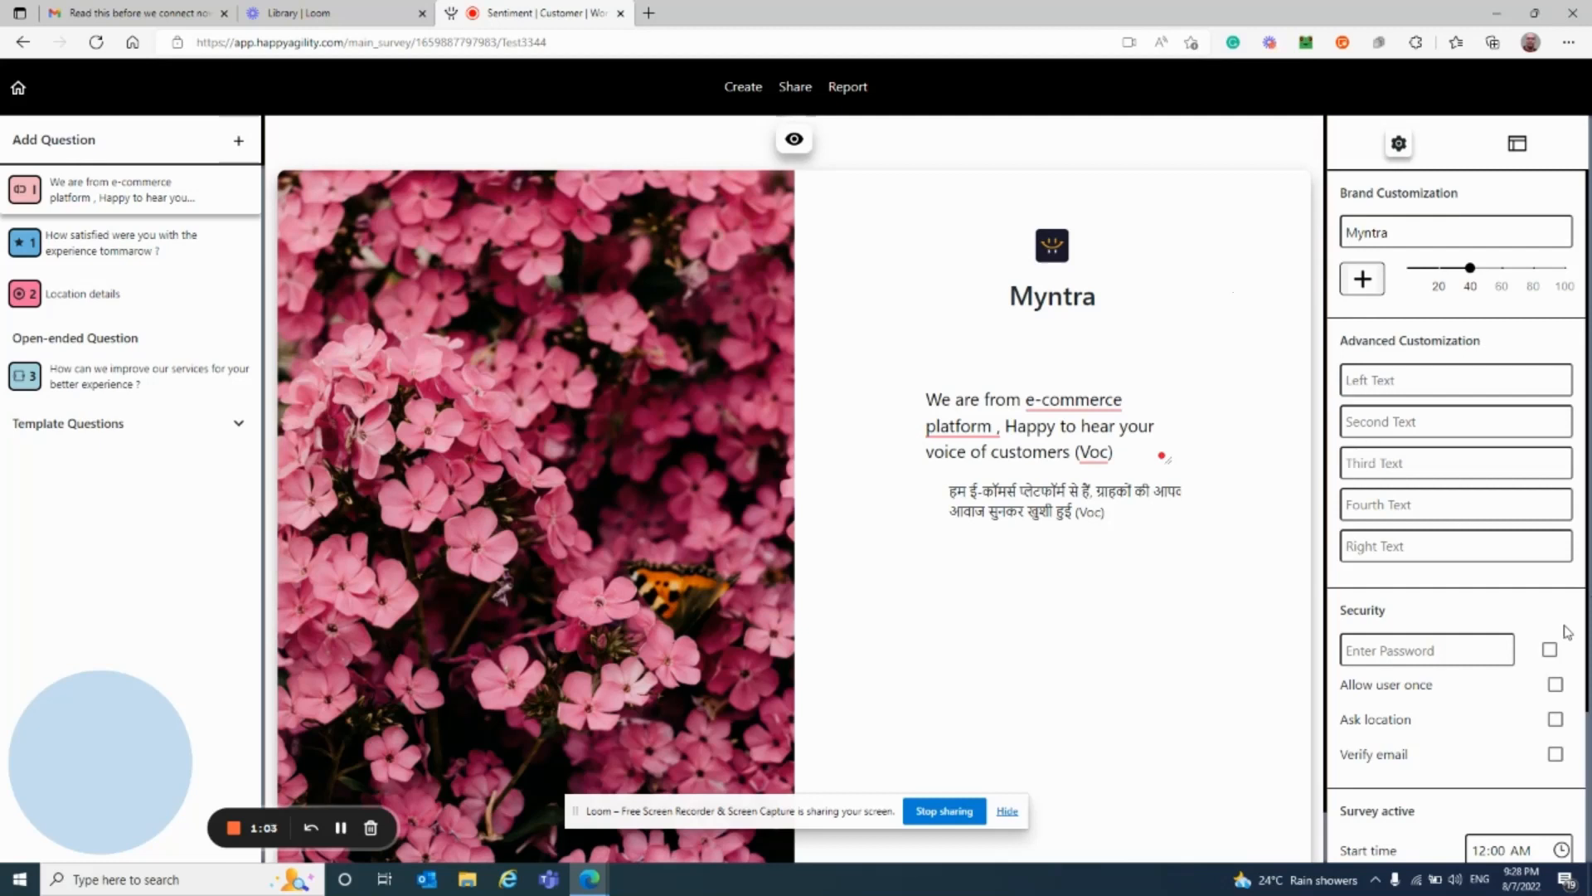
Step: Show the 'experience tommarow' rating question with the Feedback Settings panel beside it
click(77, 236)
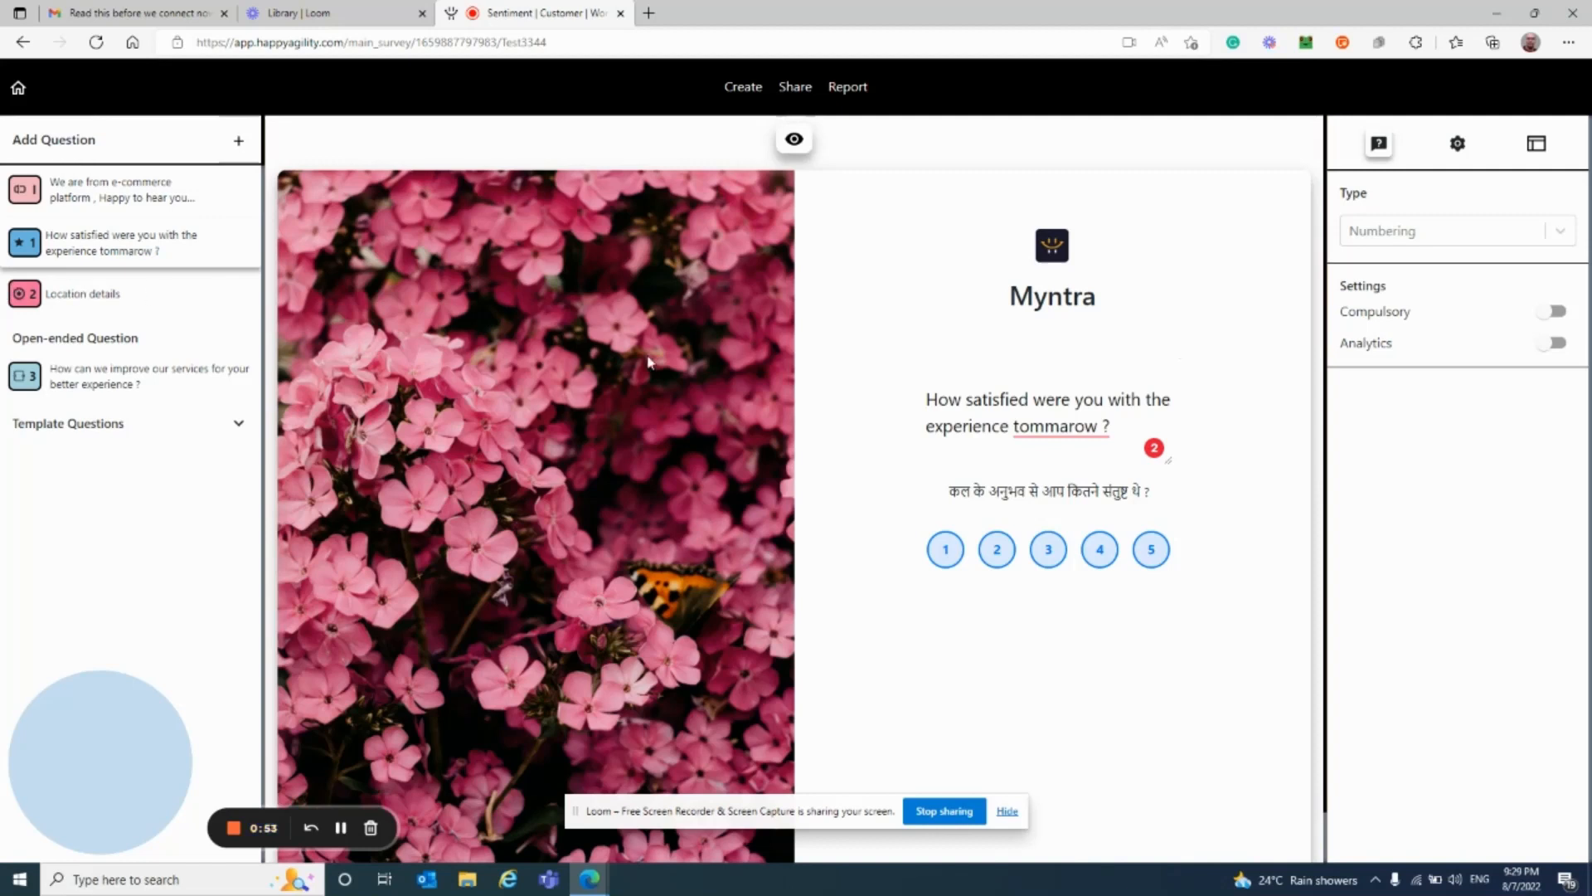
click(1459, 146)
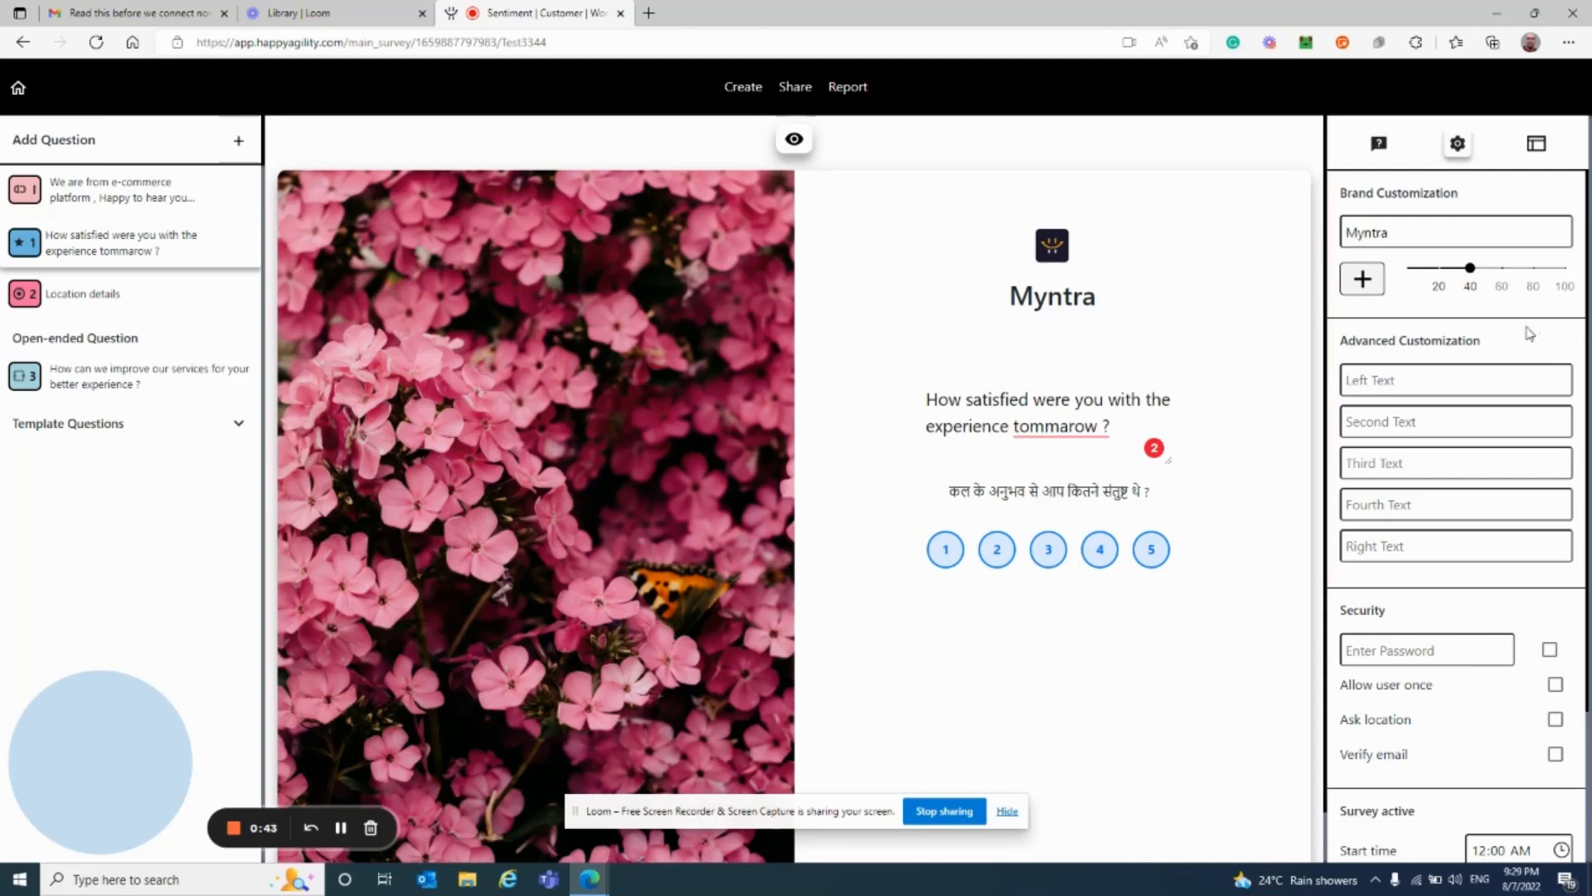
Step: Apply the third layout with a narrower framed image column and the foggy mountain road picture
click(1536, 146)
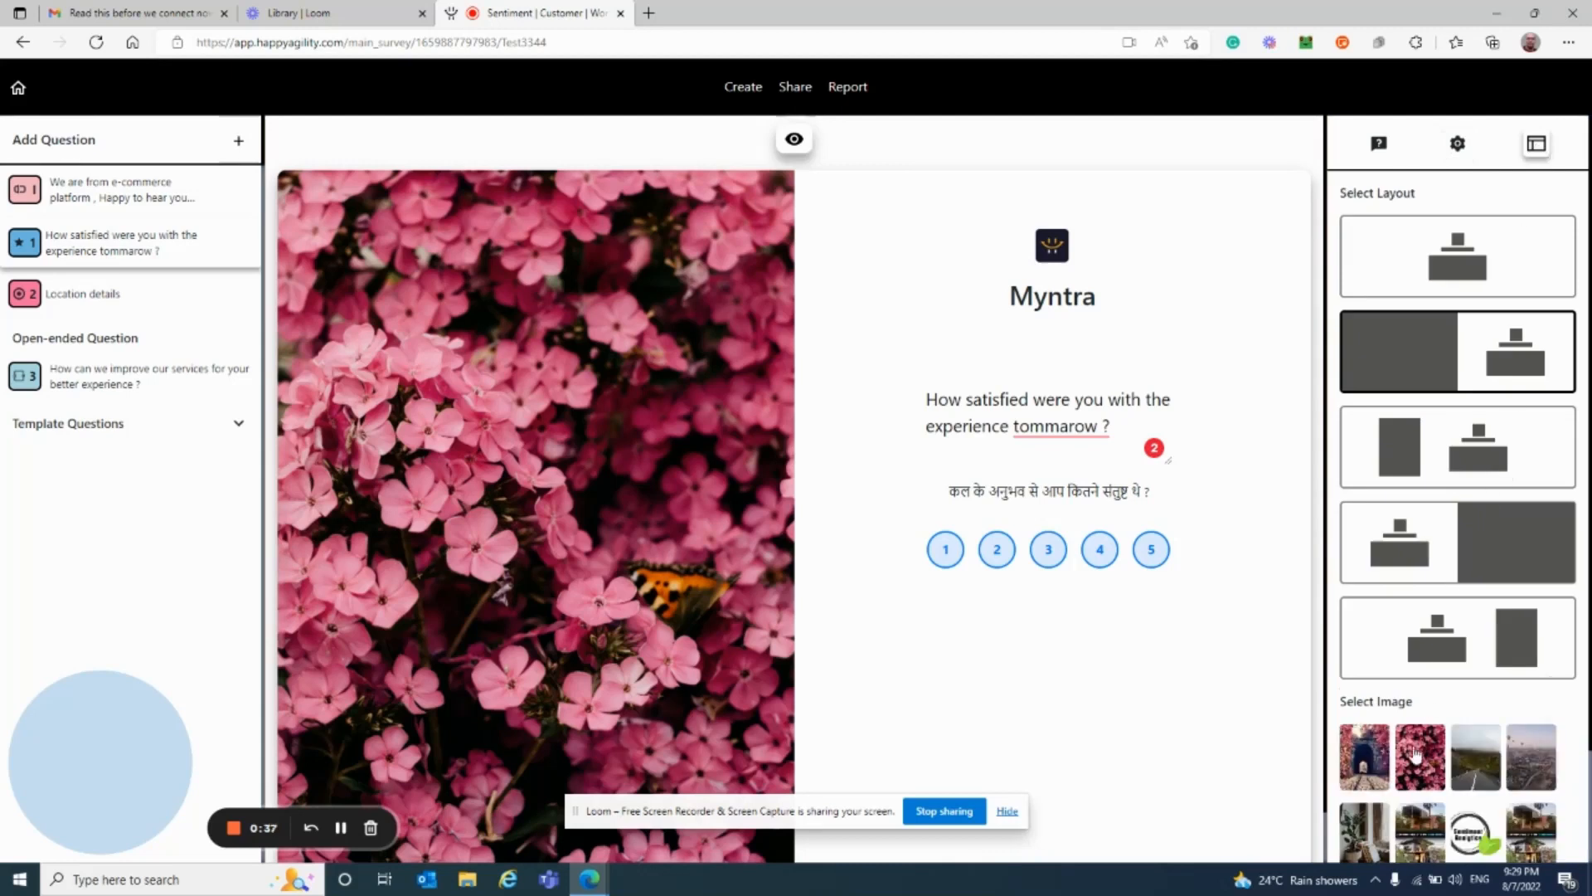
click(1439, 461)
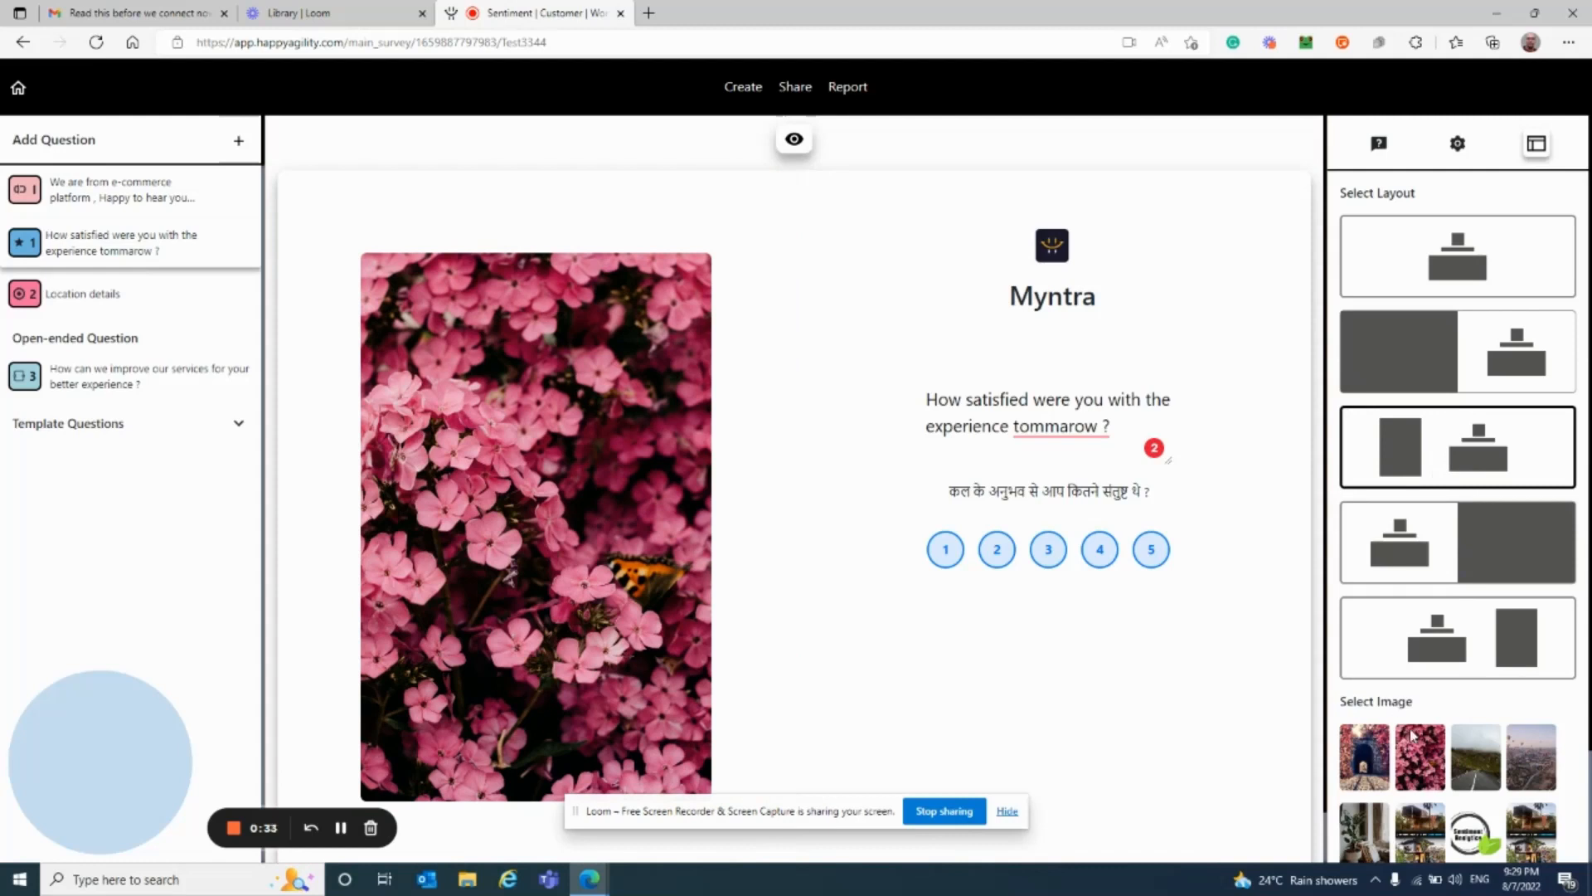
click(1481, 767)
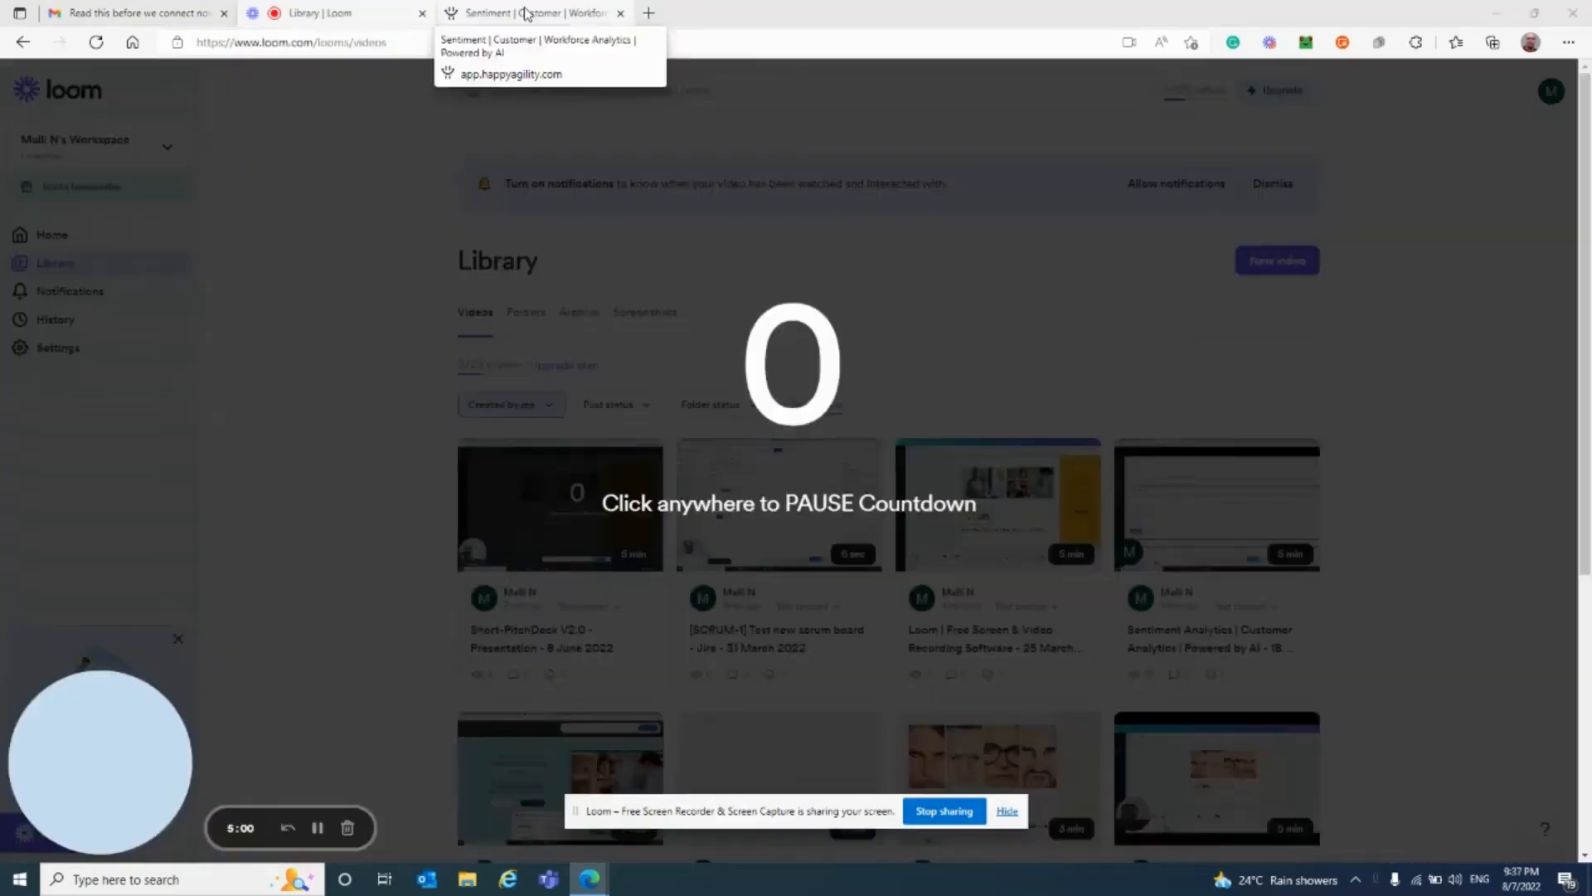
Step: Bring up the survey's Share page with link, mail, QR code and group-mail options
click(525, 11)
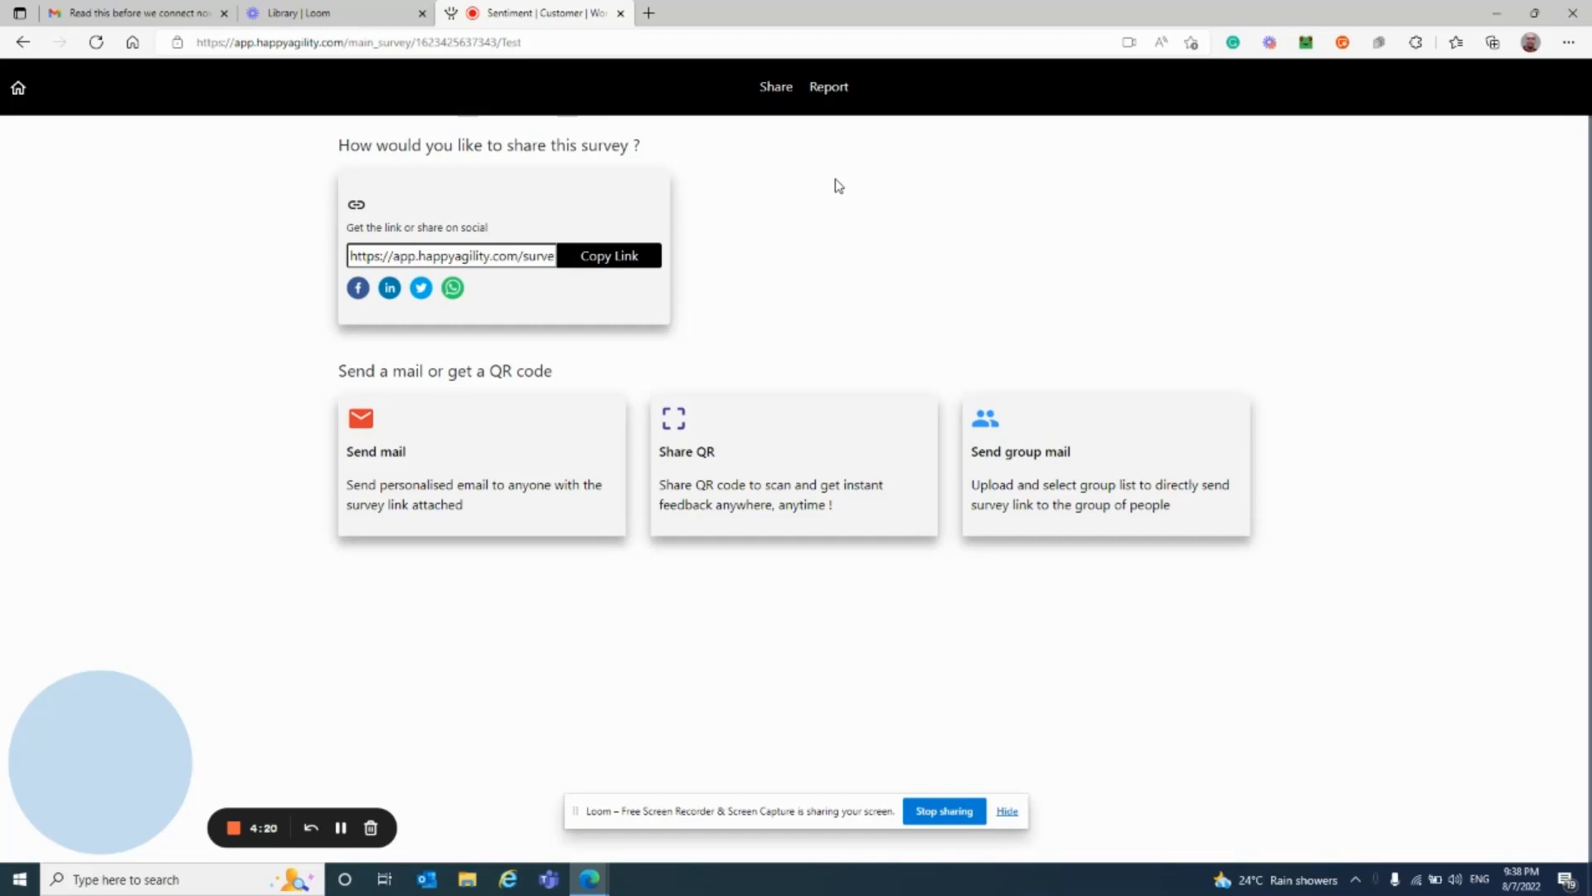
Step: Copy the survey link and load it in a new browser tab
click(477, 259)
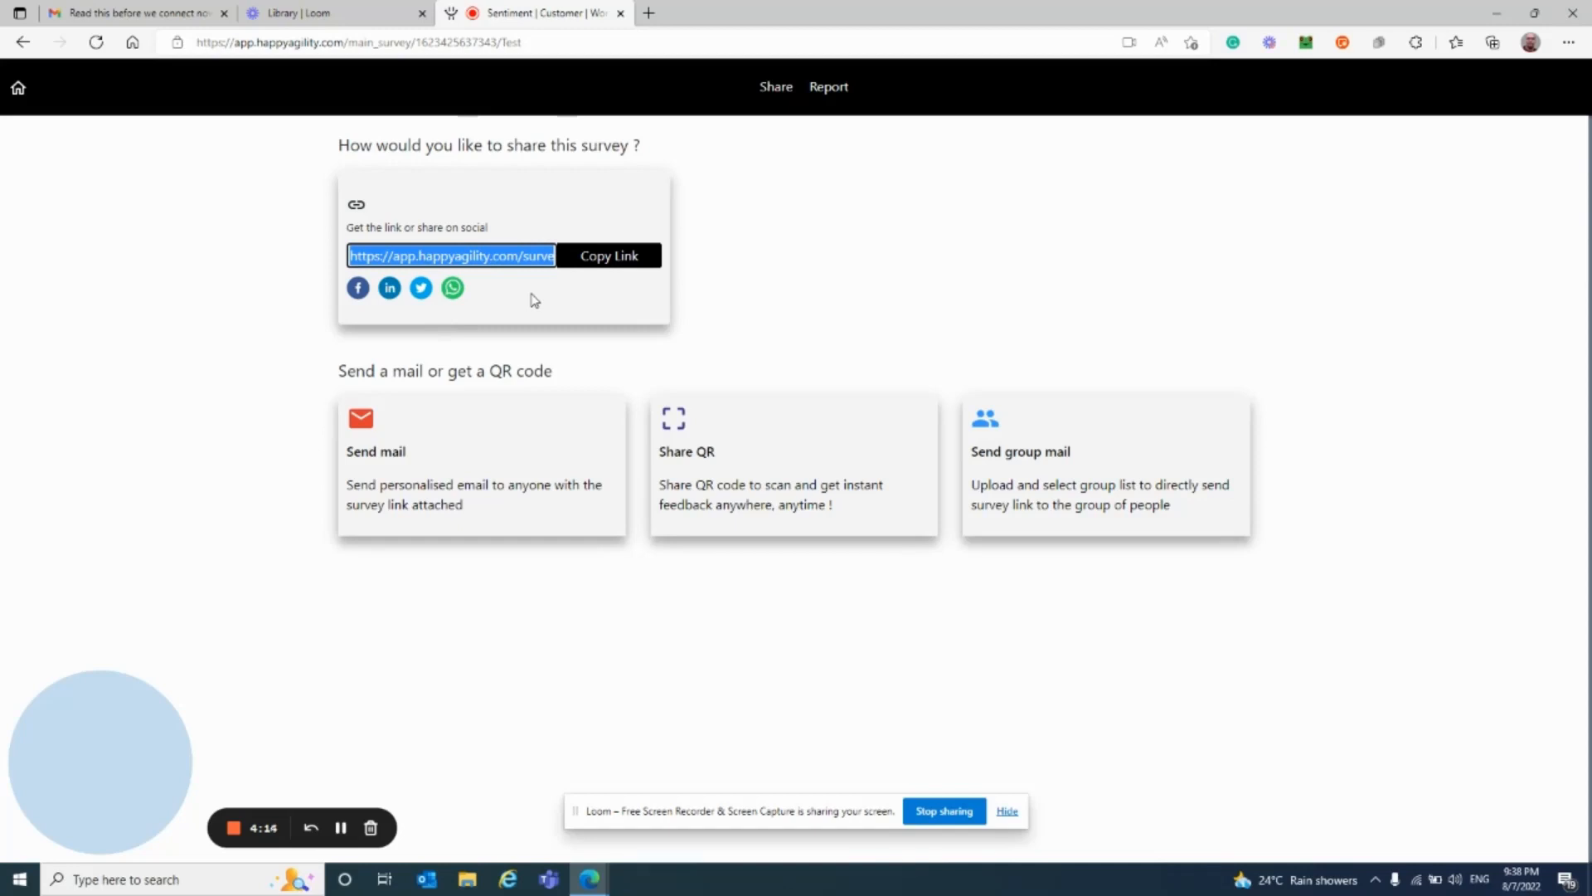
click(602, 264)
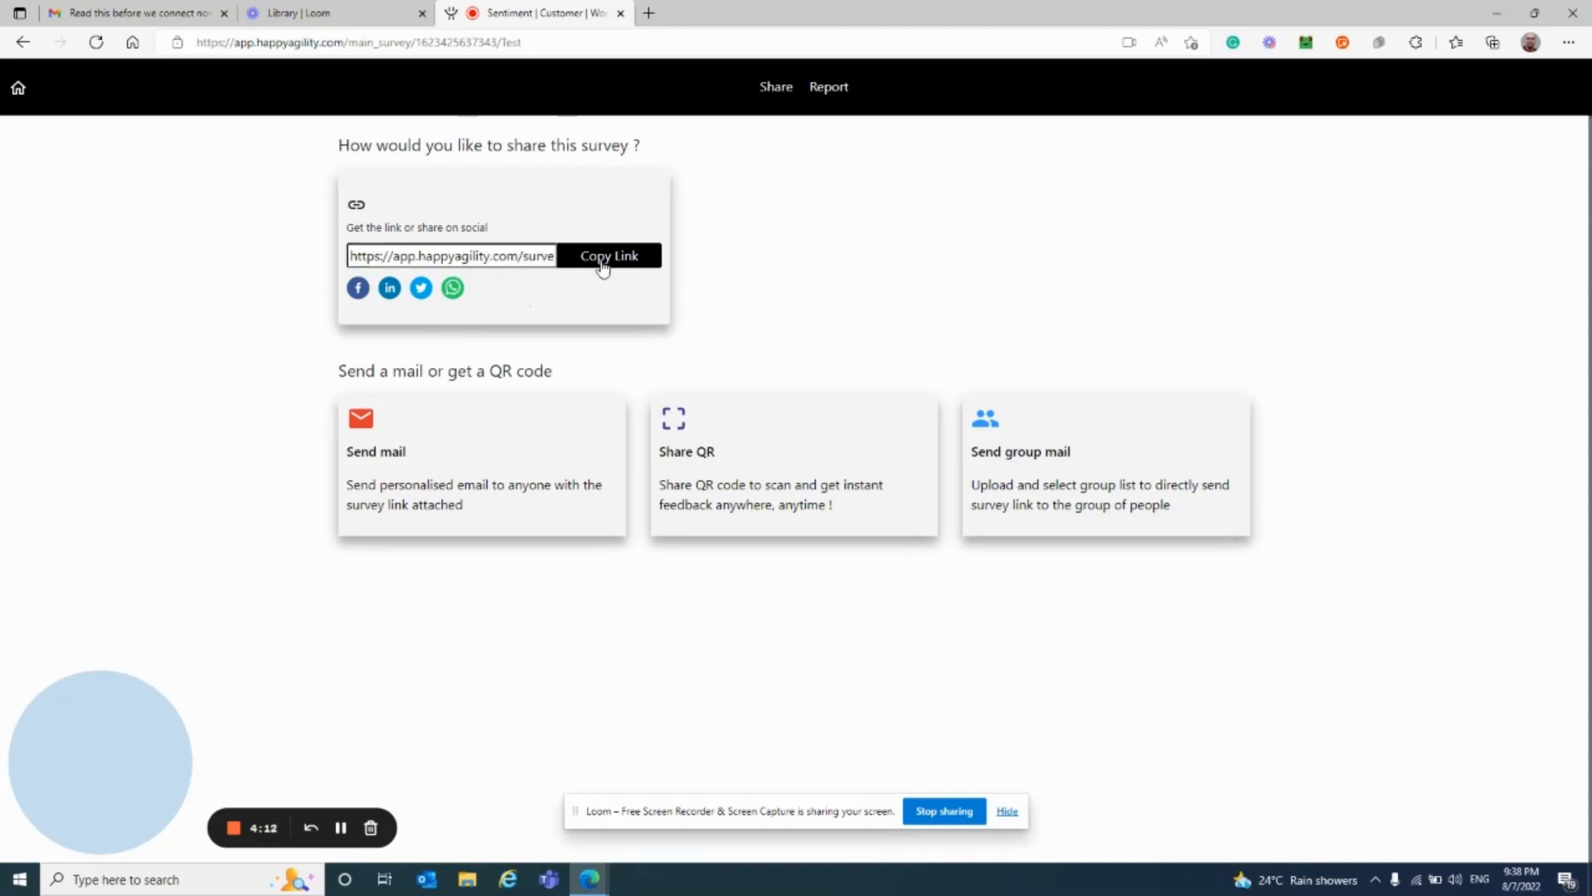
click(648, 14)
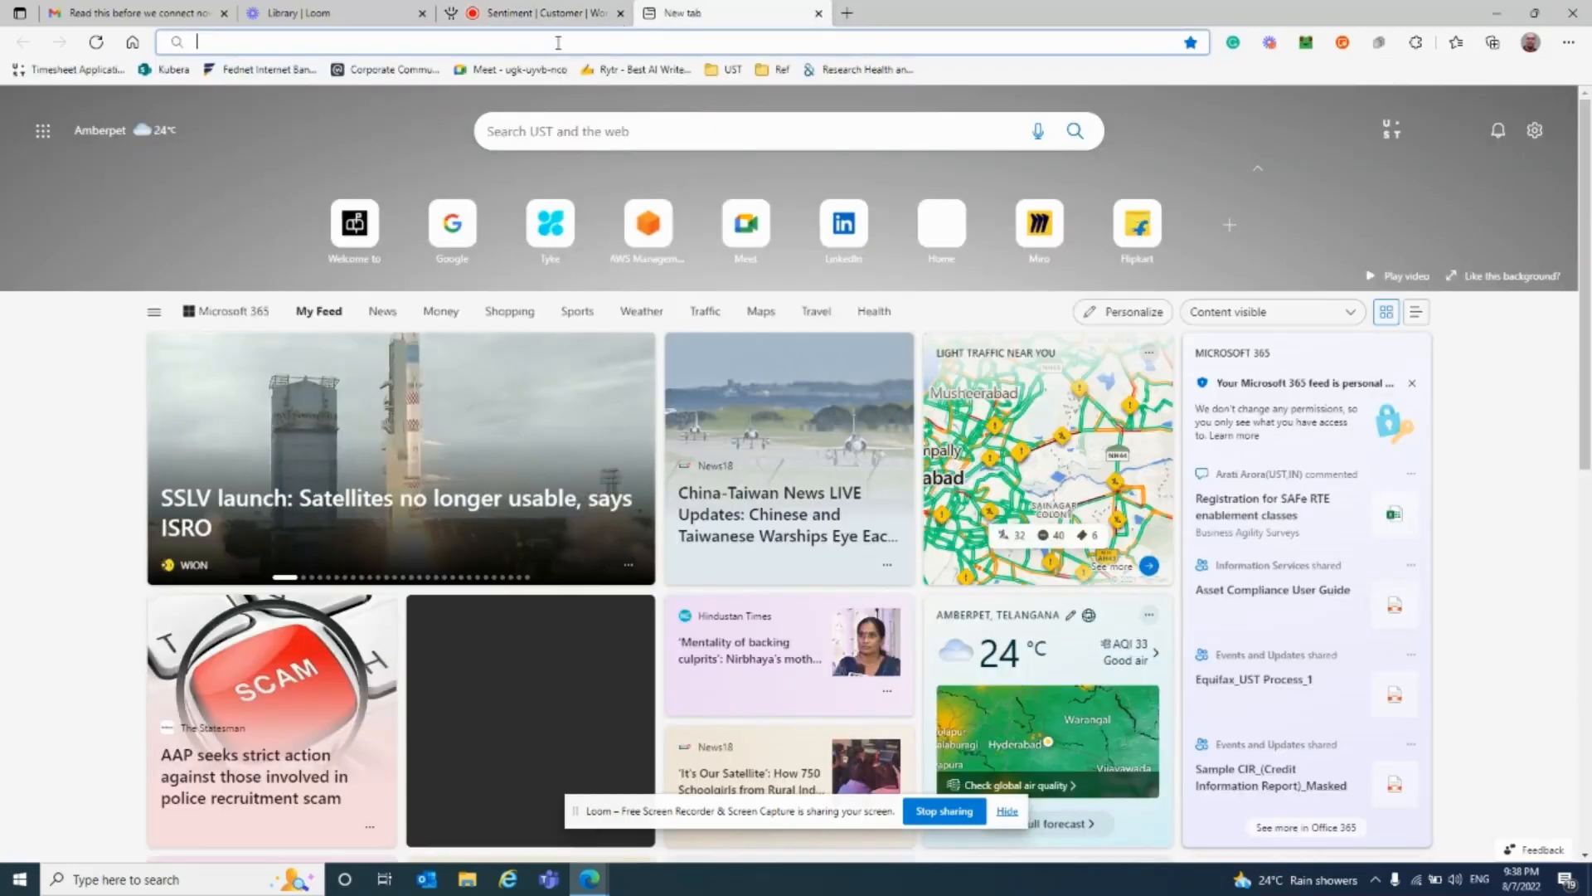
click(558, 43)
key(ctrl+v)
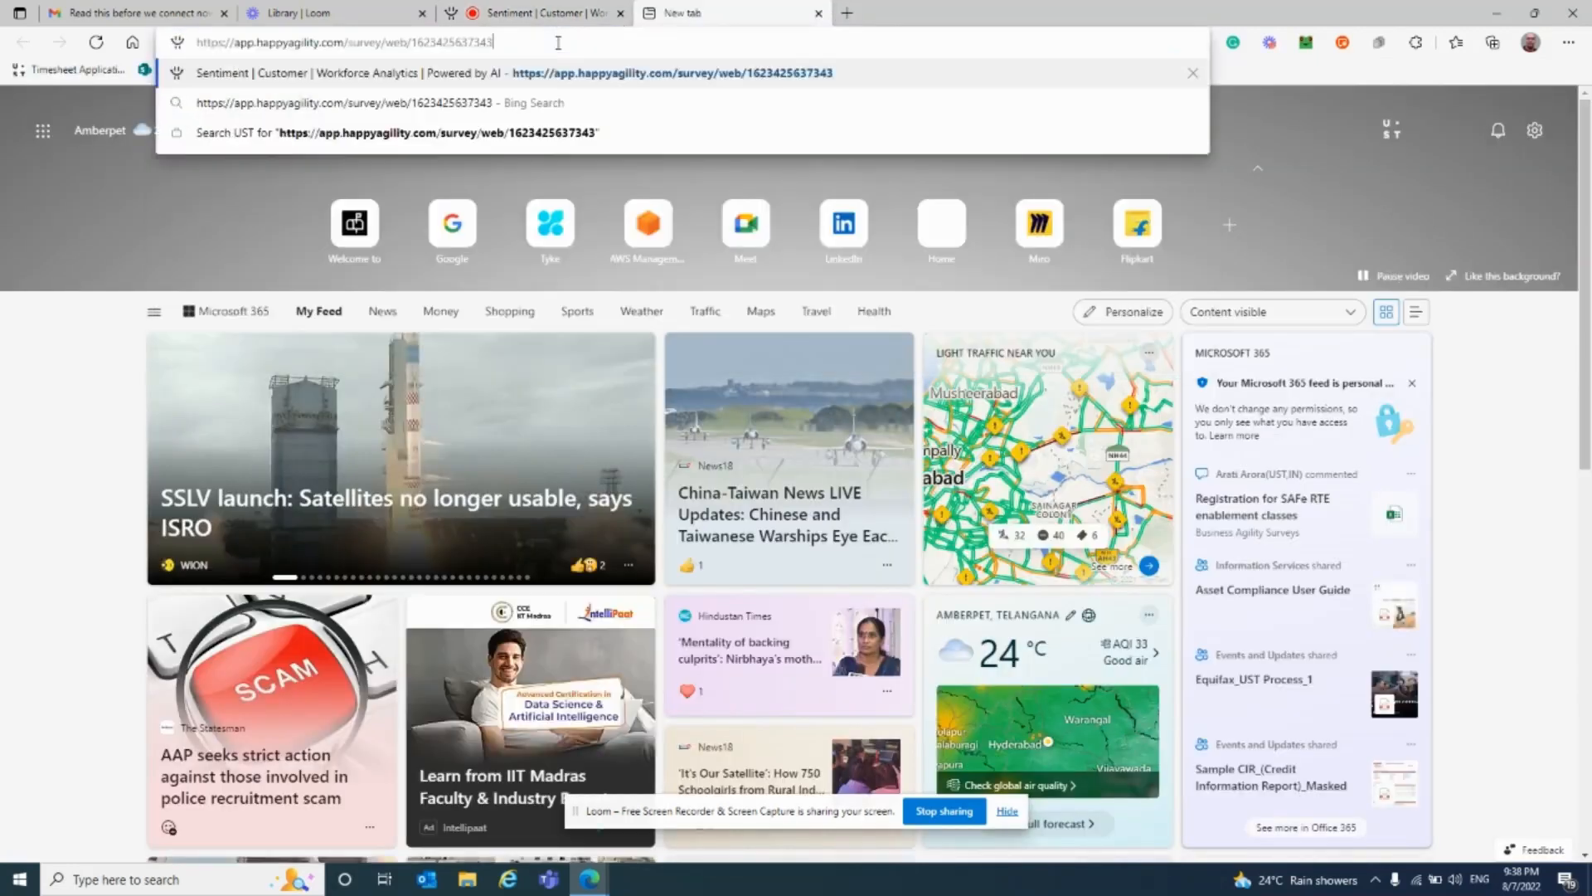
key(Return)
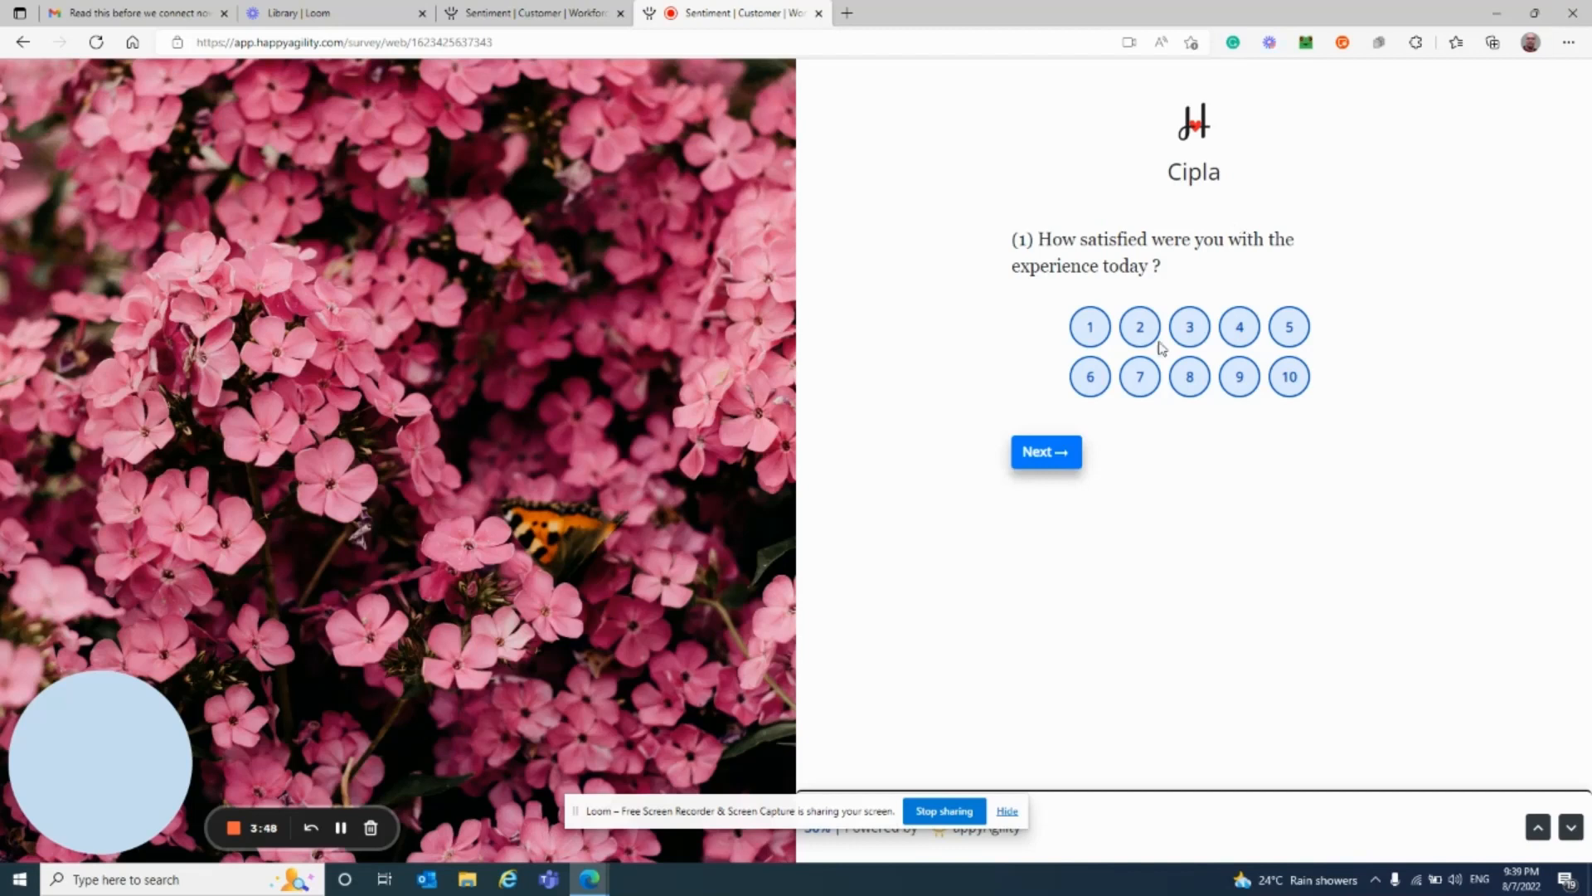
Step: Dismiss the sharing bar, rate the experience 5, and advance to question 2
click(1004, 820)
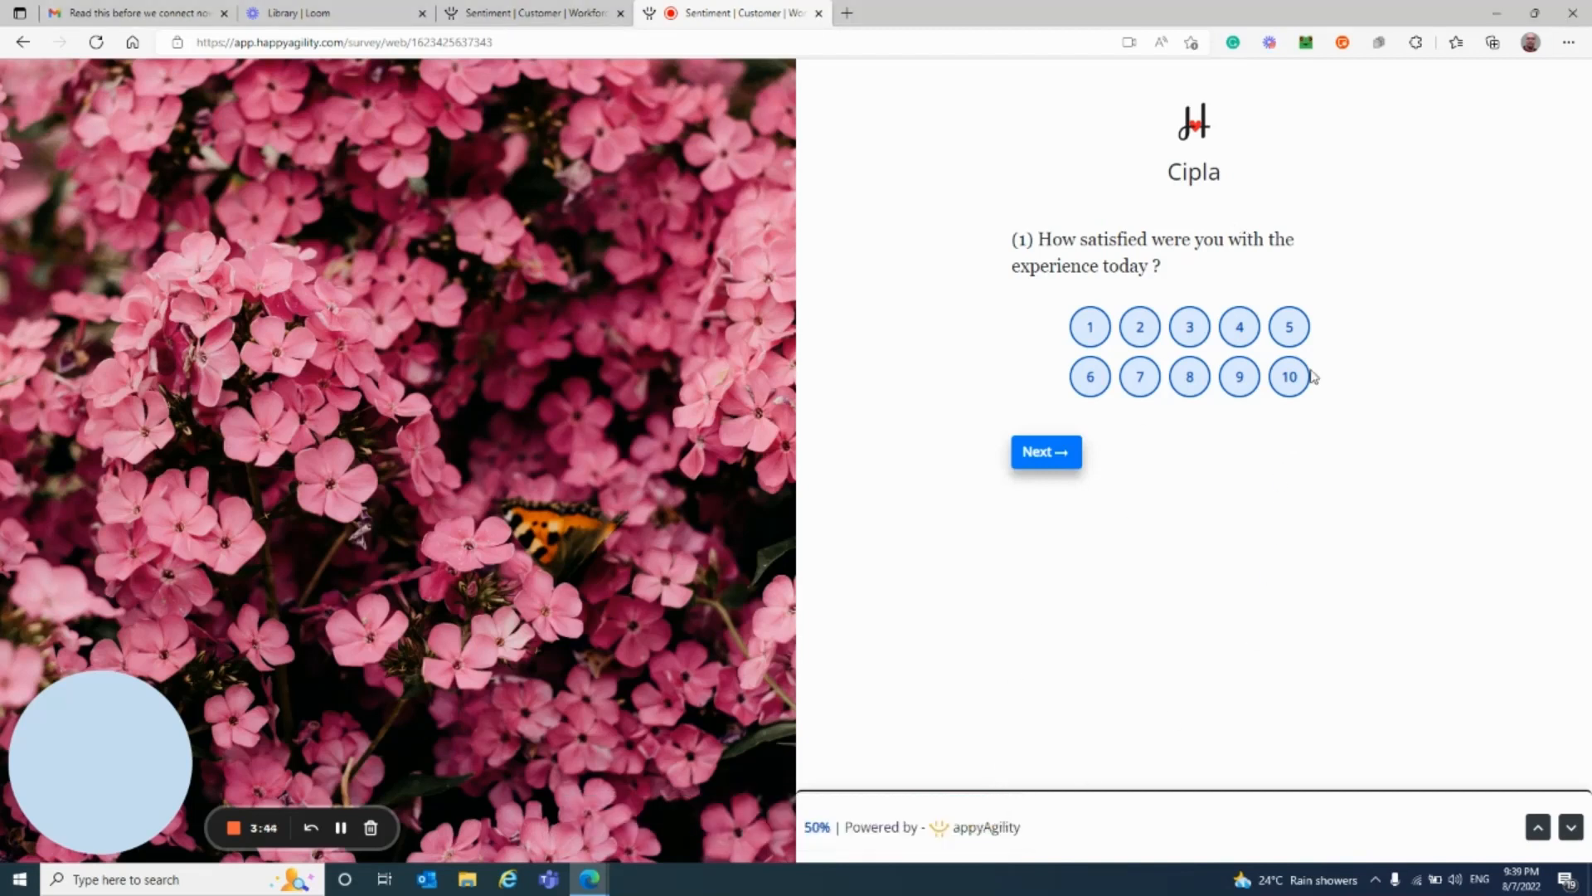
click(1290, 332)
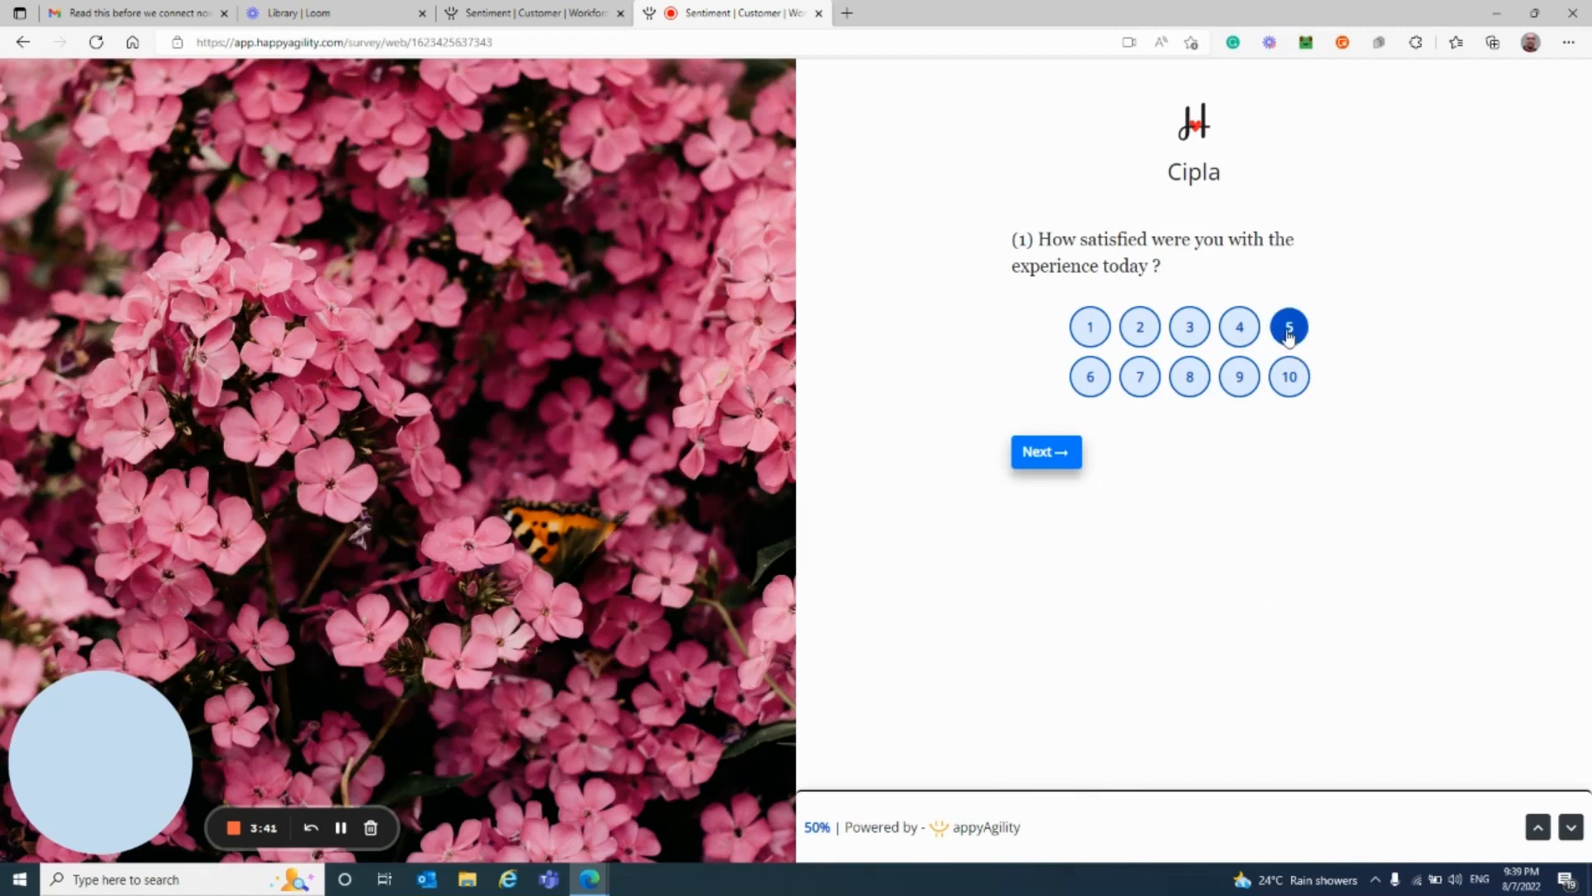
click(1038, 458)
click(1052, 461)
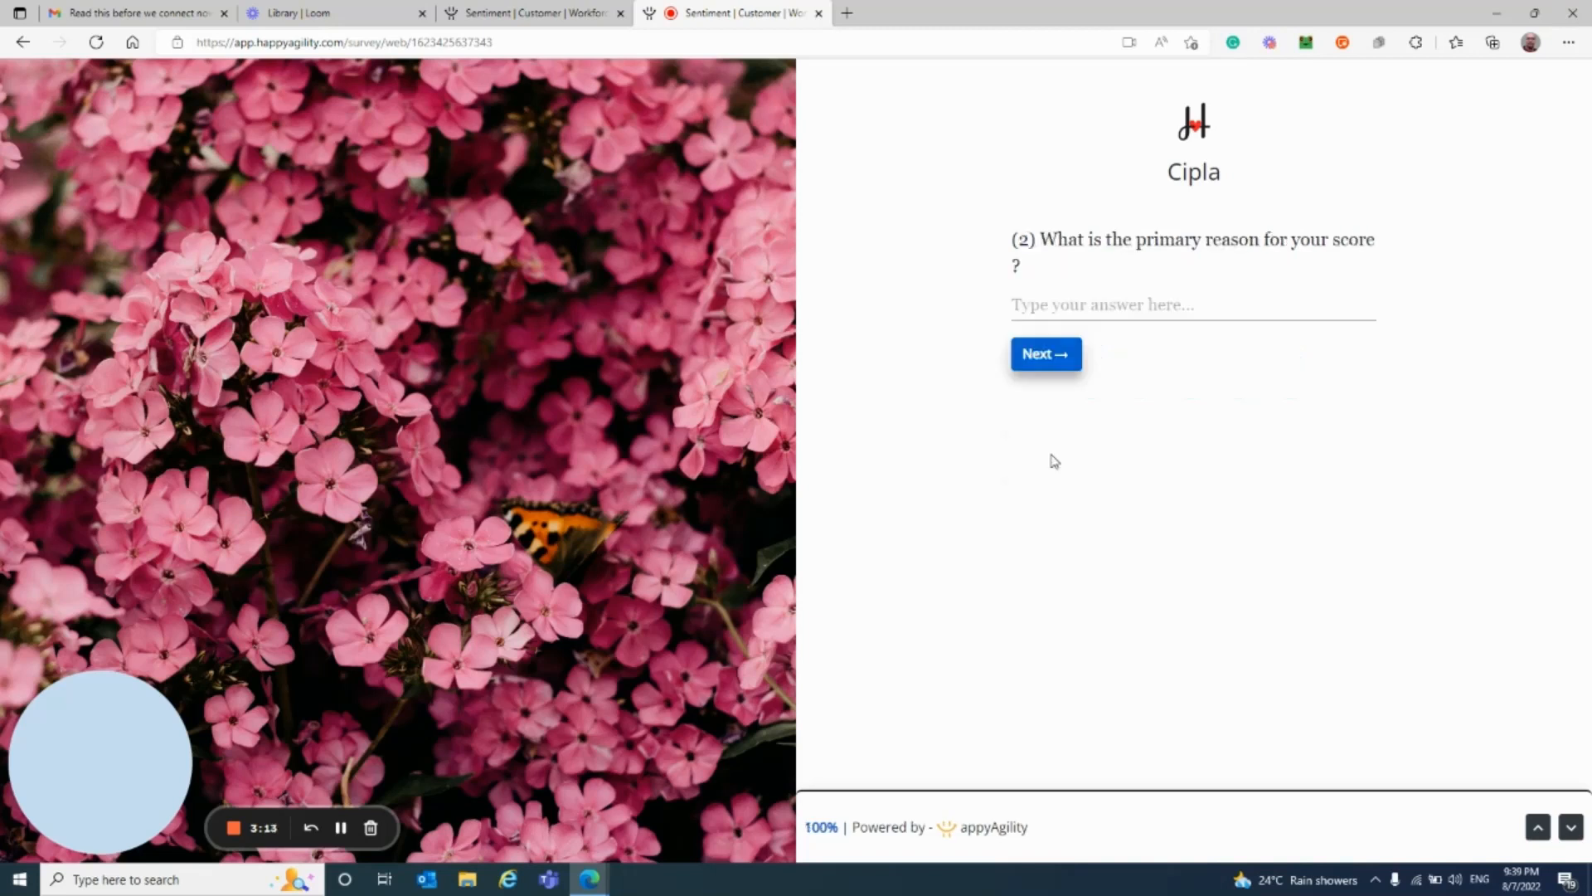
Step: Enter 'Nice' as the primary reason for the score
click(1050, 307)
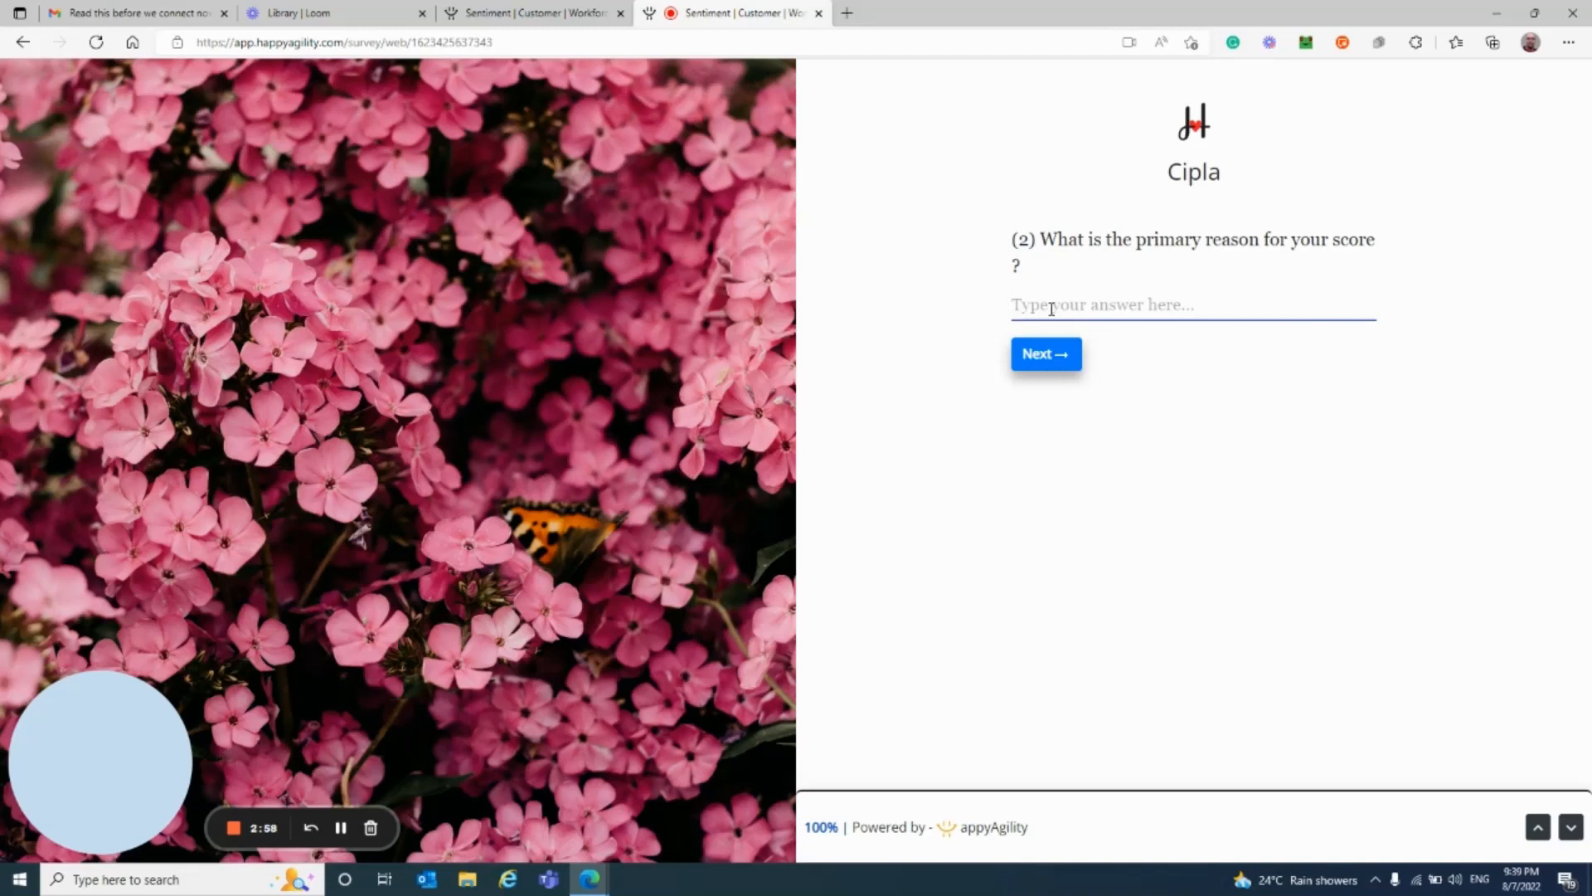
text(Nice)
Step: Change the first-question rating to 6, then submit the survey to reach the Car20 coupon page
click(1538, 827)
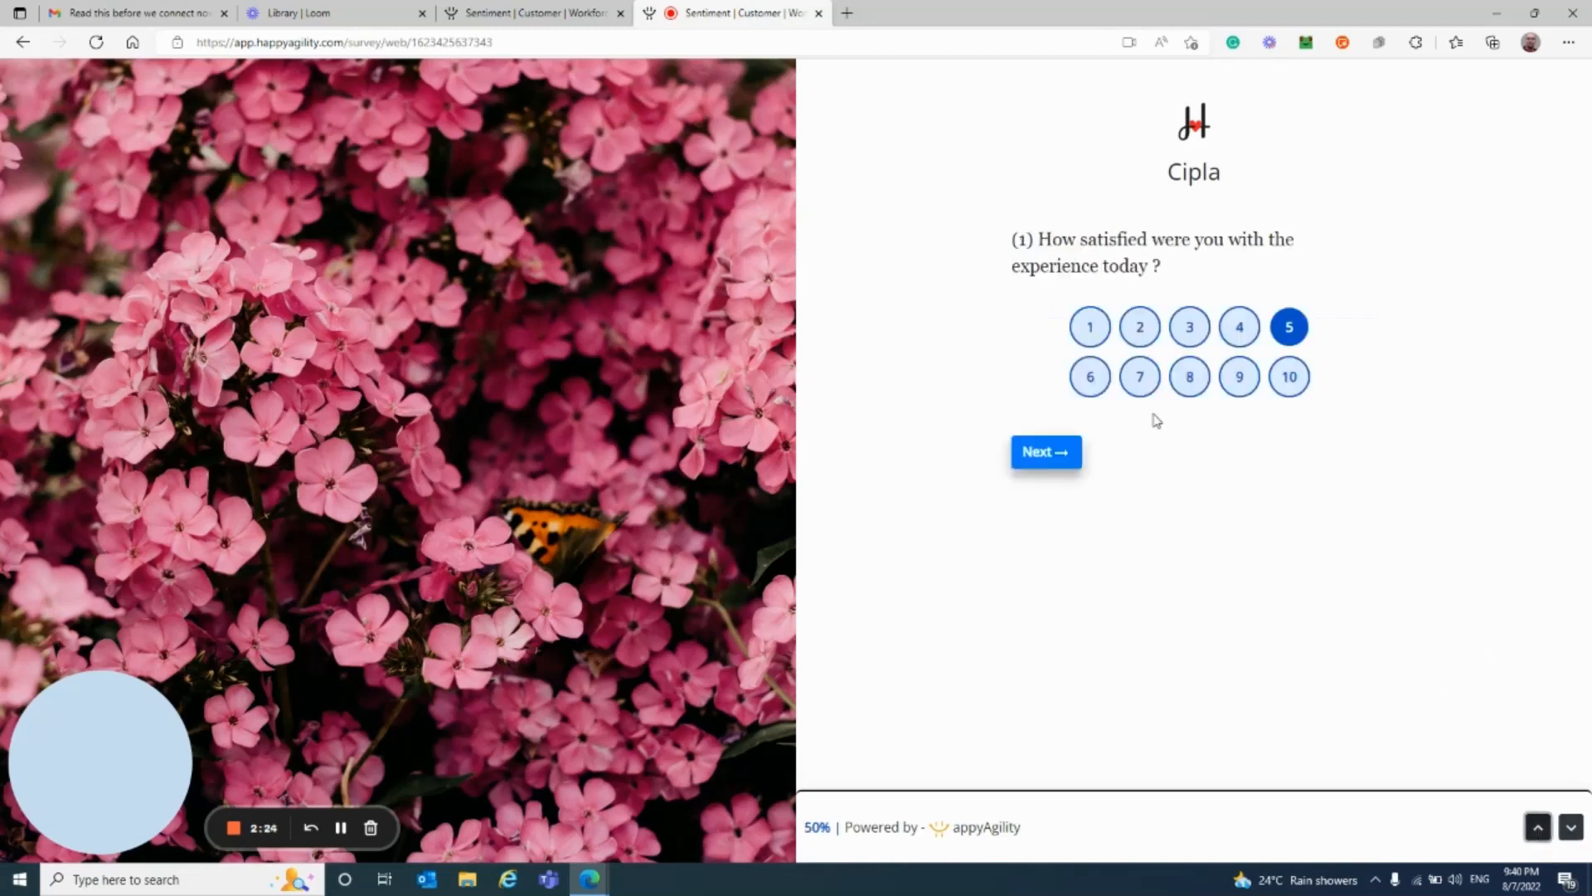
click(1088, 383)
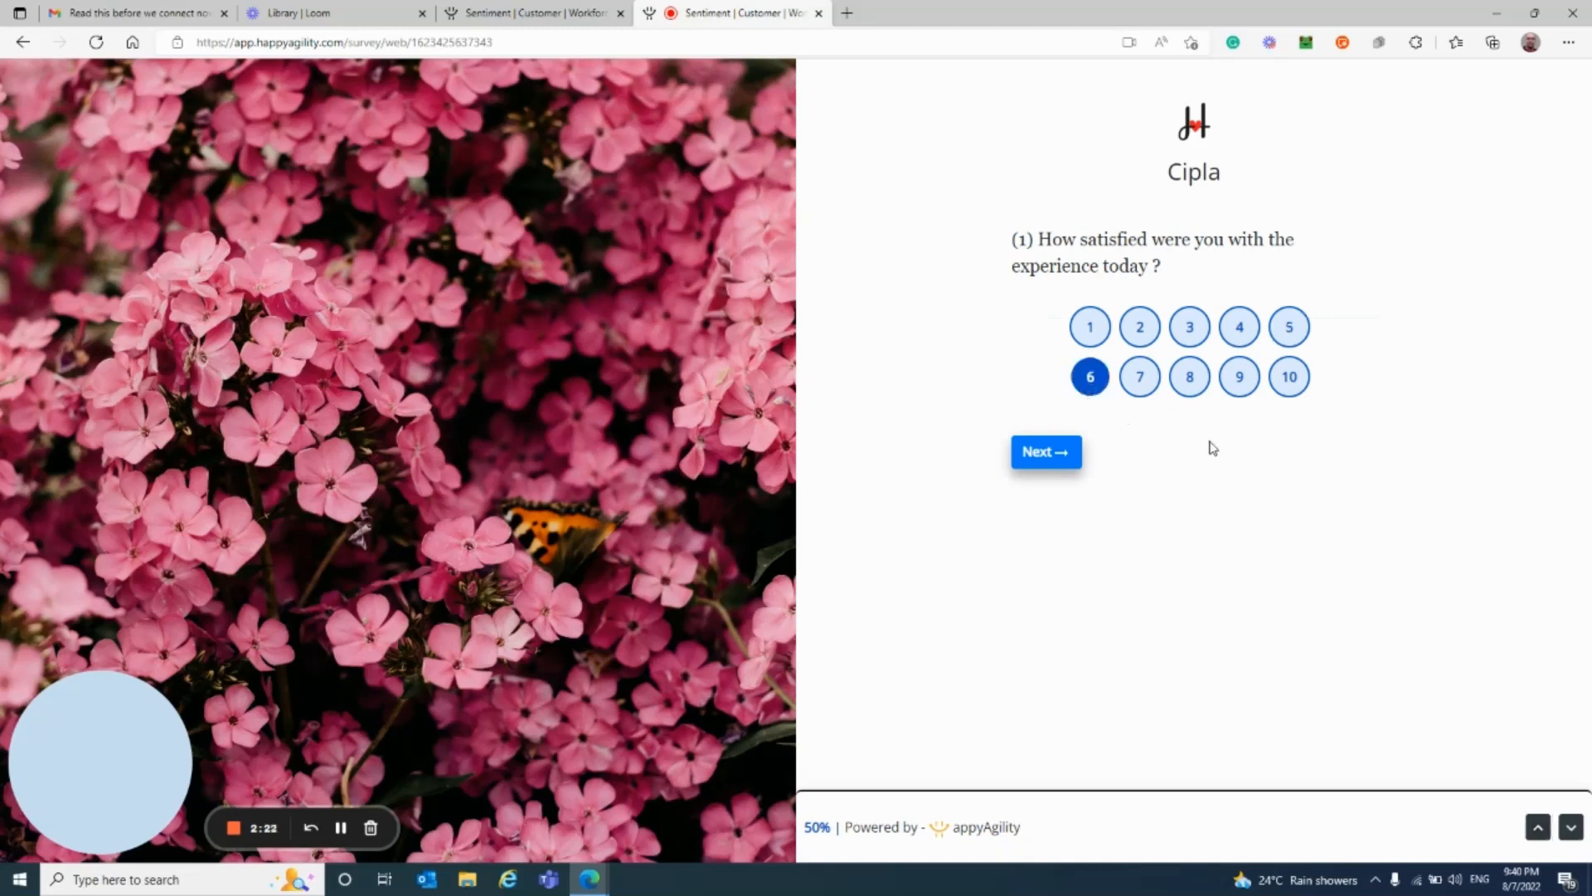
click(1571, 829)
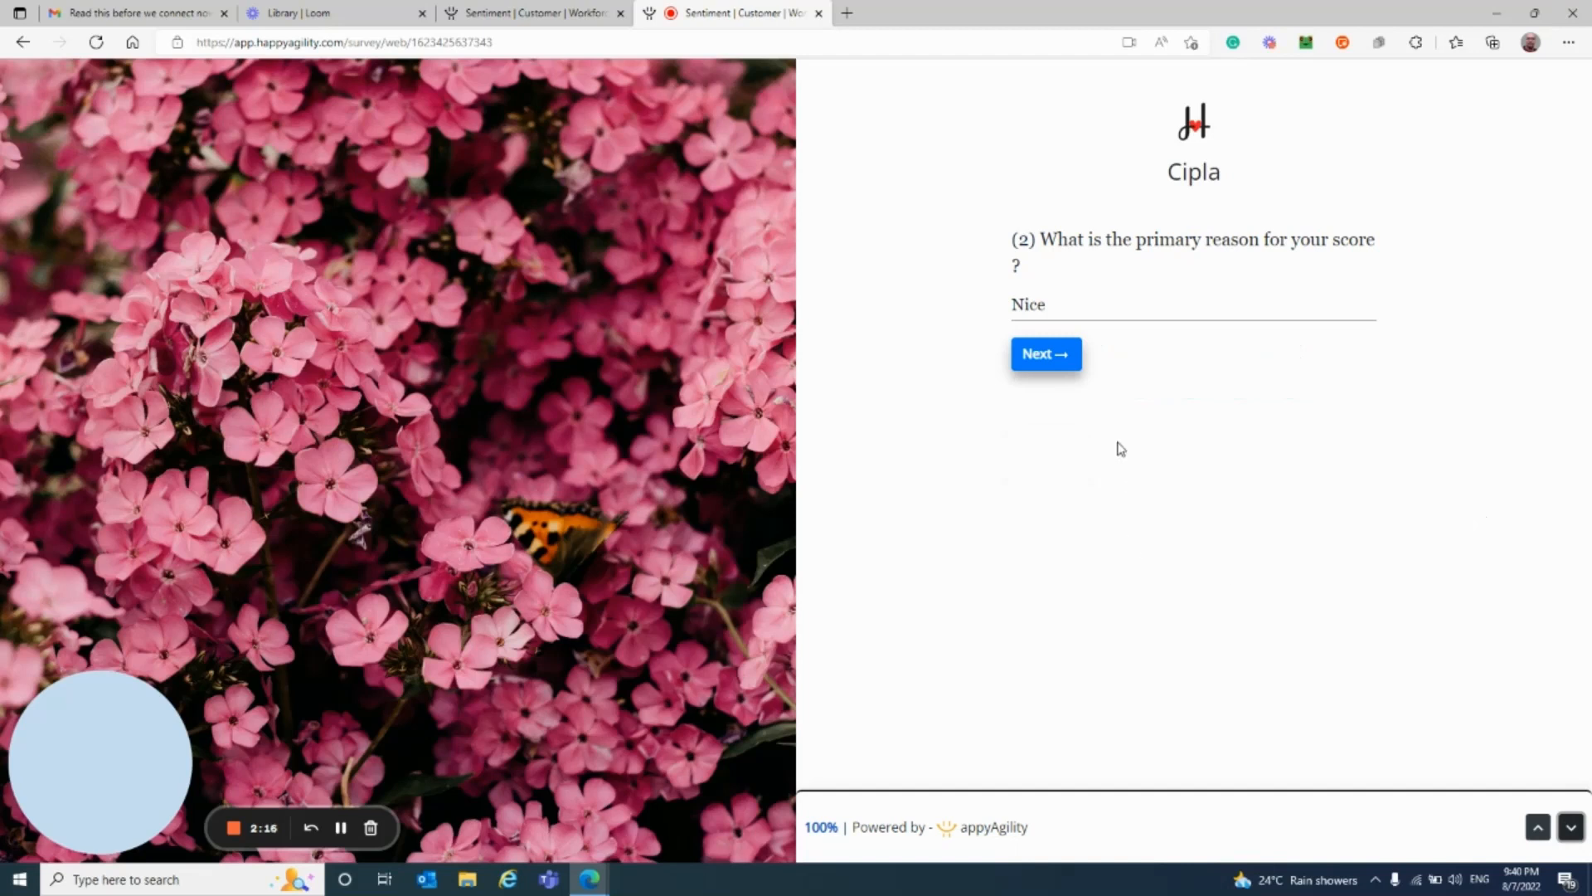
click(1044, 359)
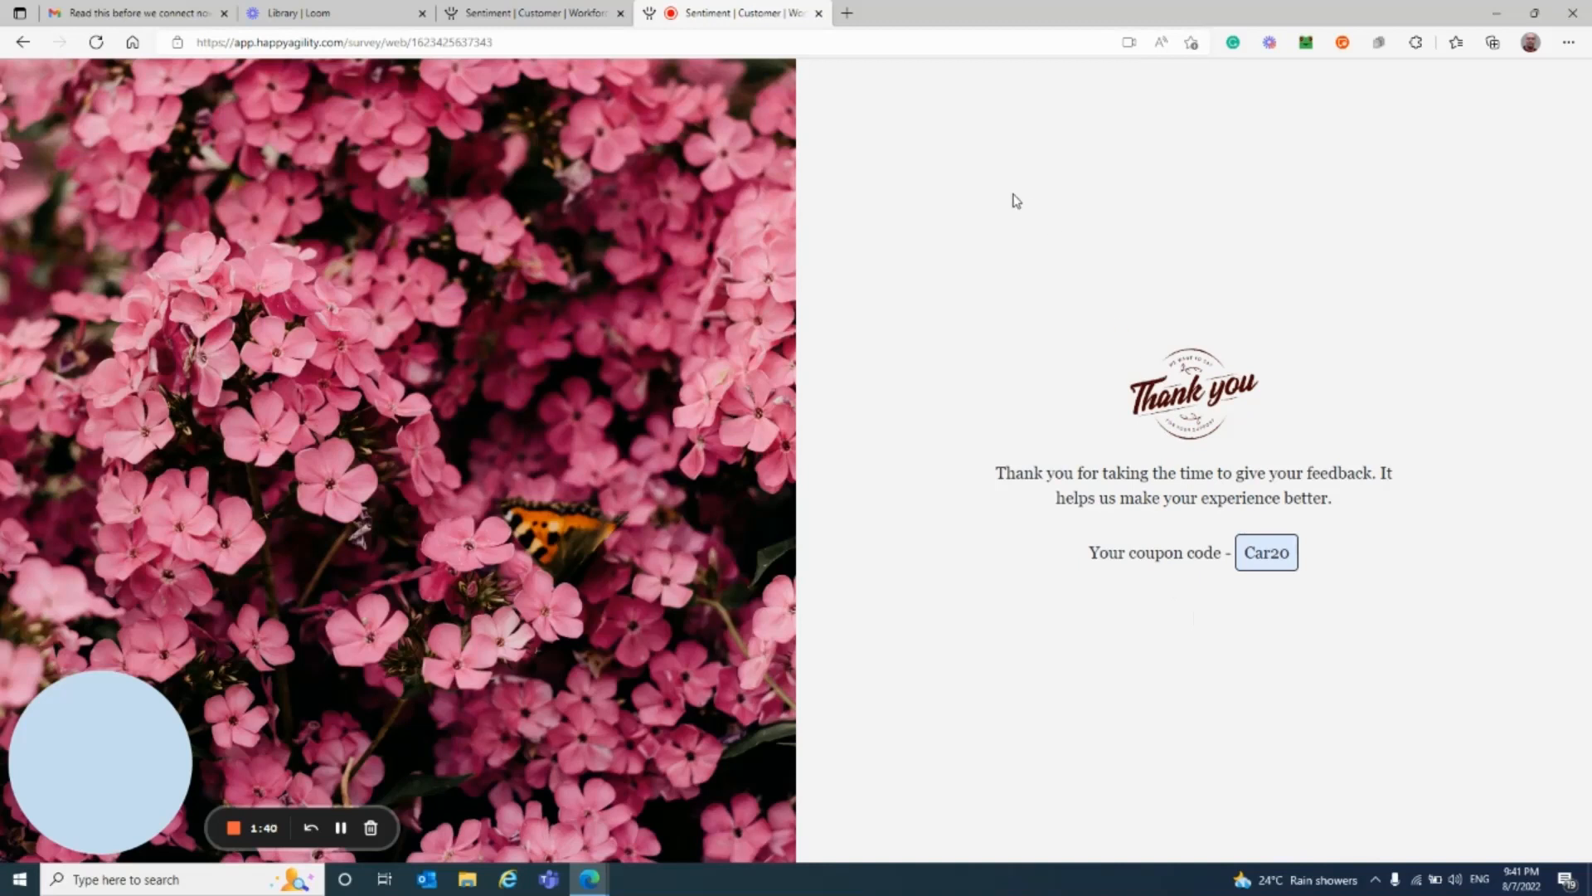
Step: Close the completed survey tab to return to the Share page
click(819, 15)
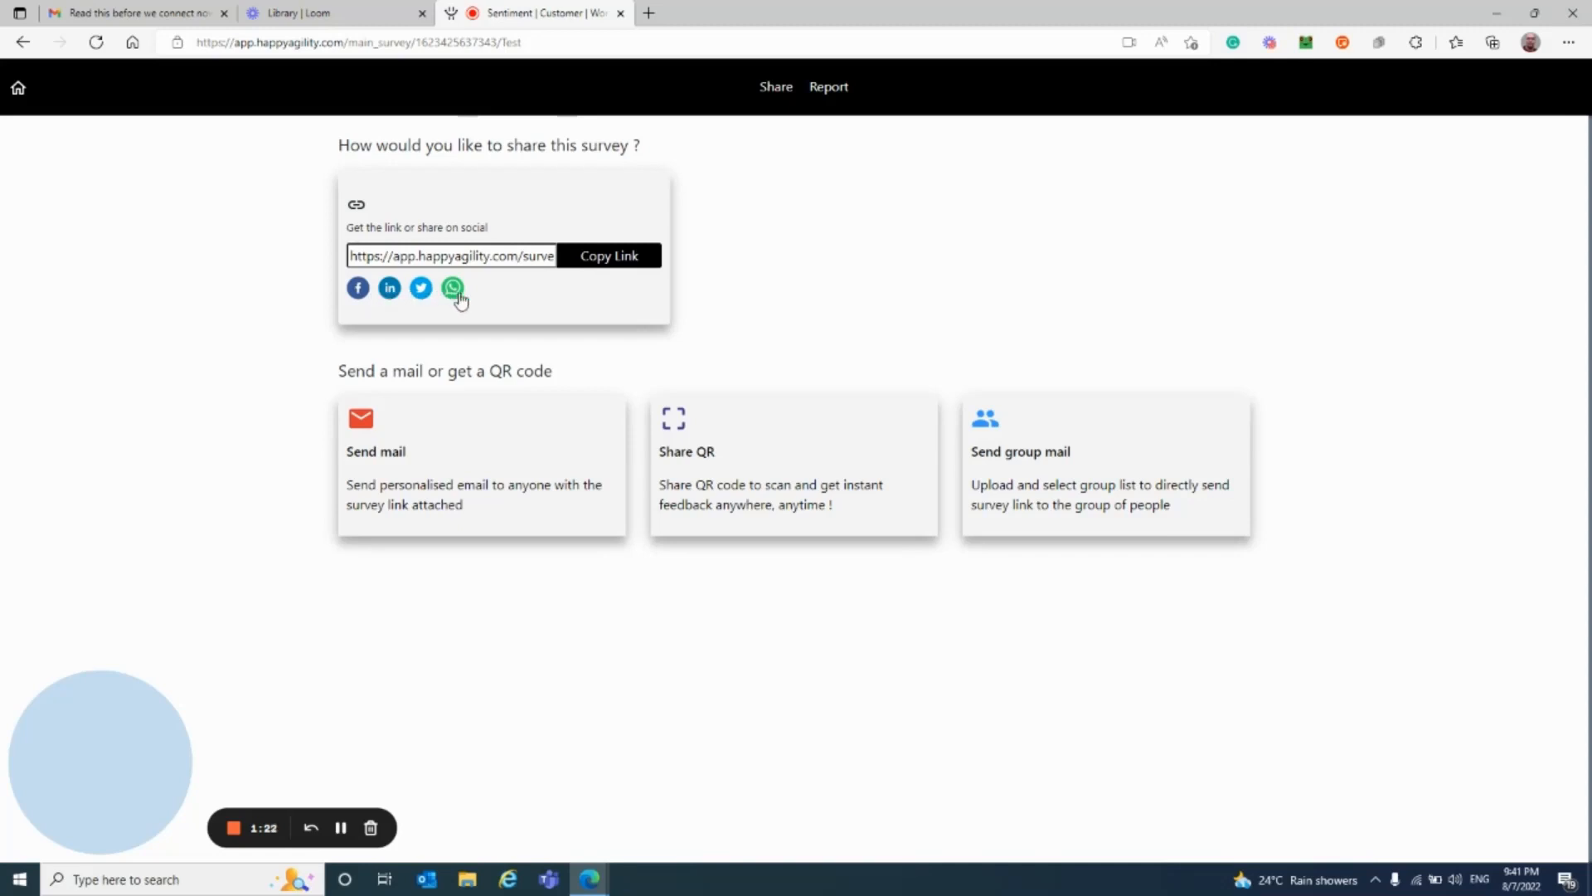
click(433, 473)
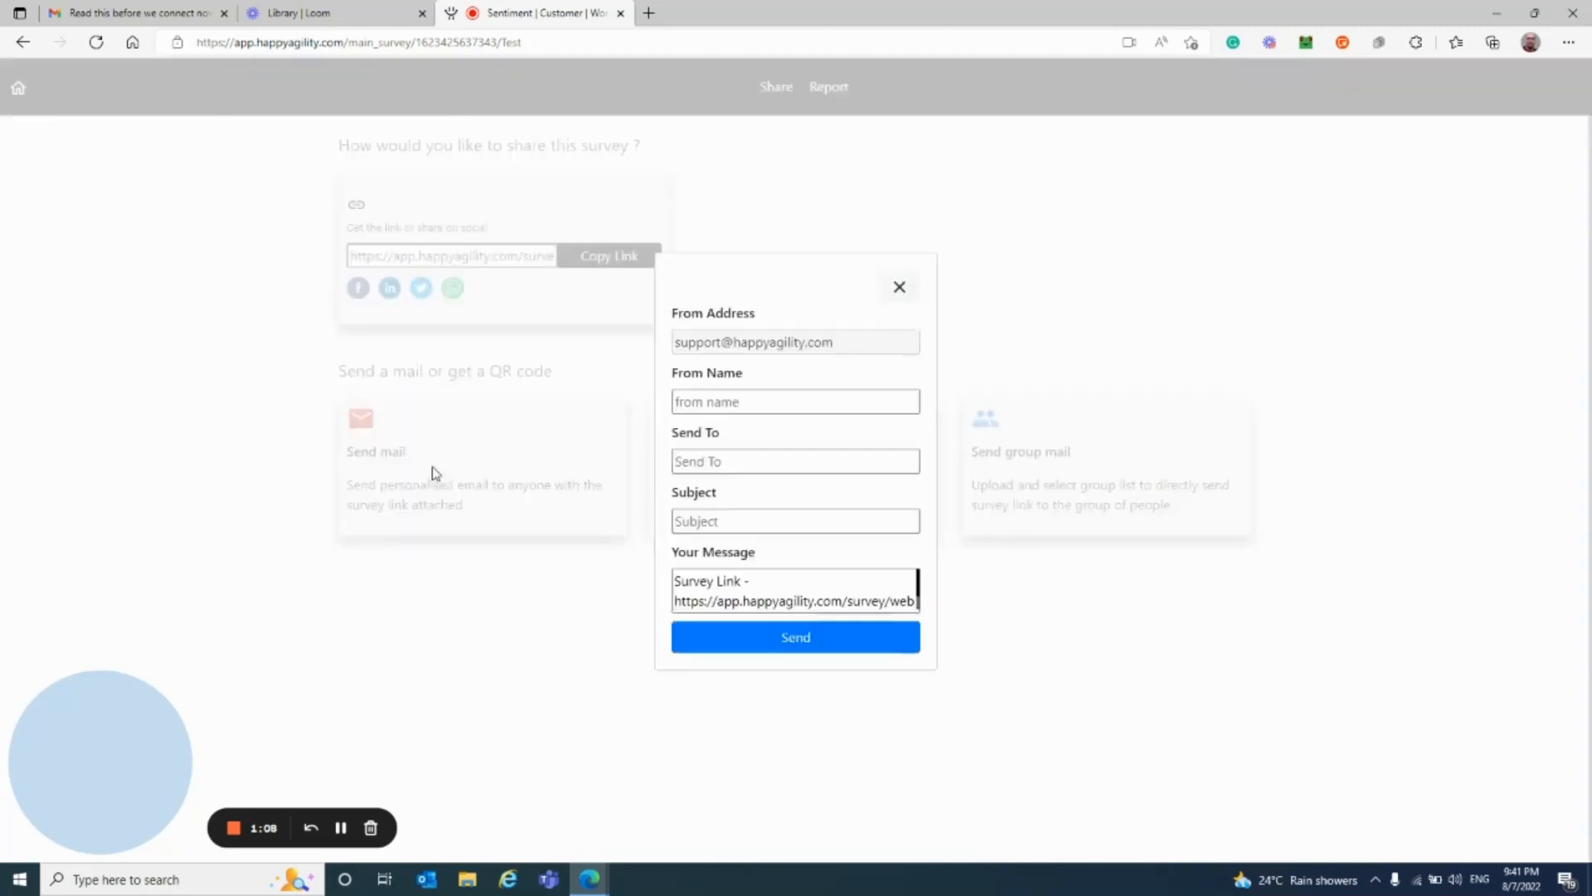
click(900, 291)
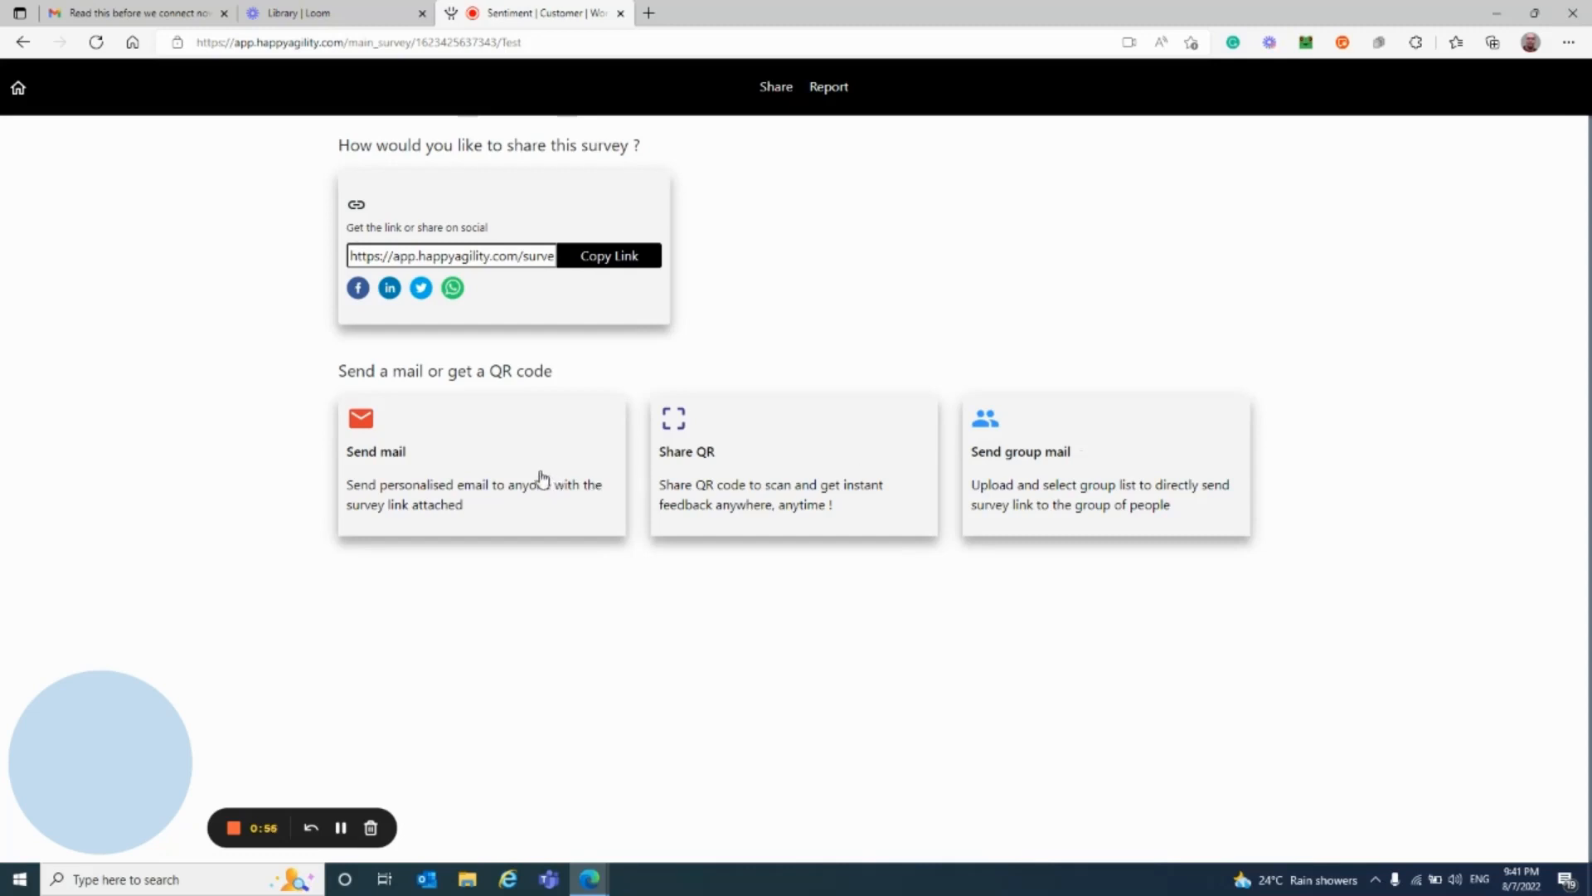
click(1056, 462)
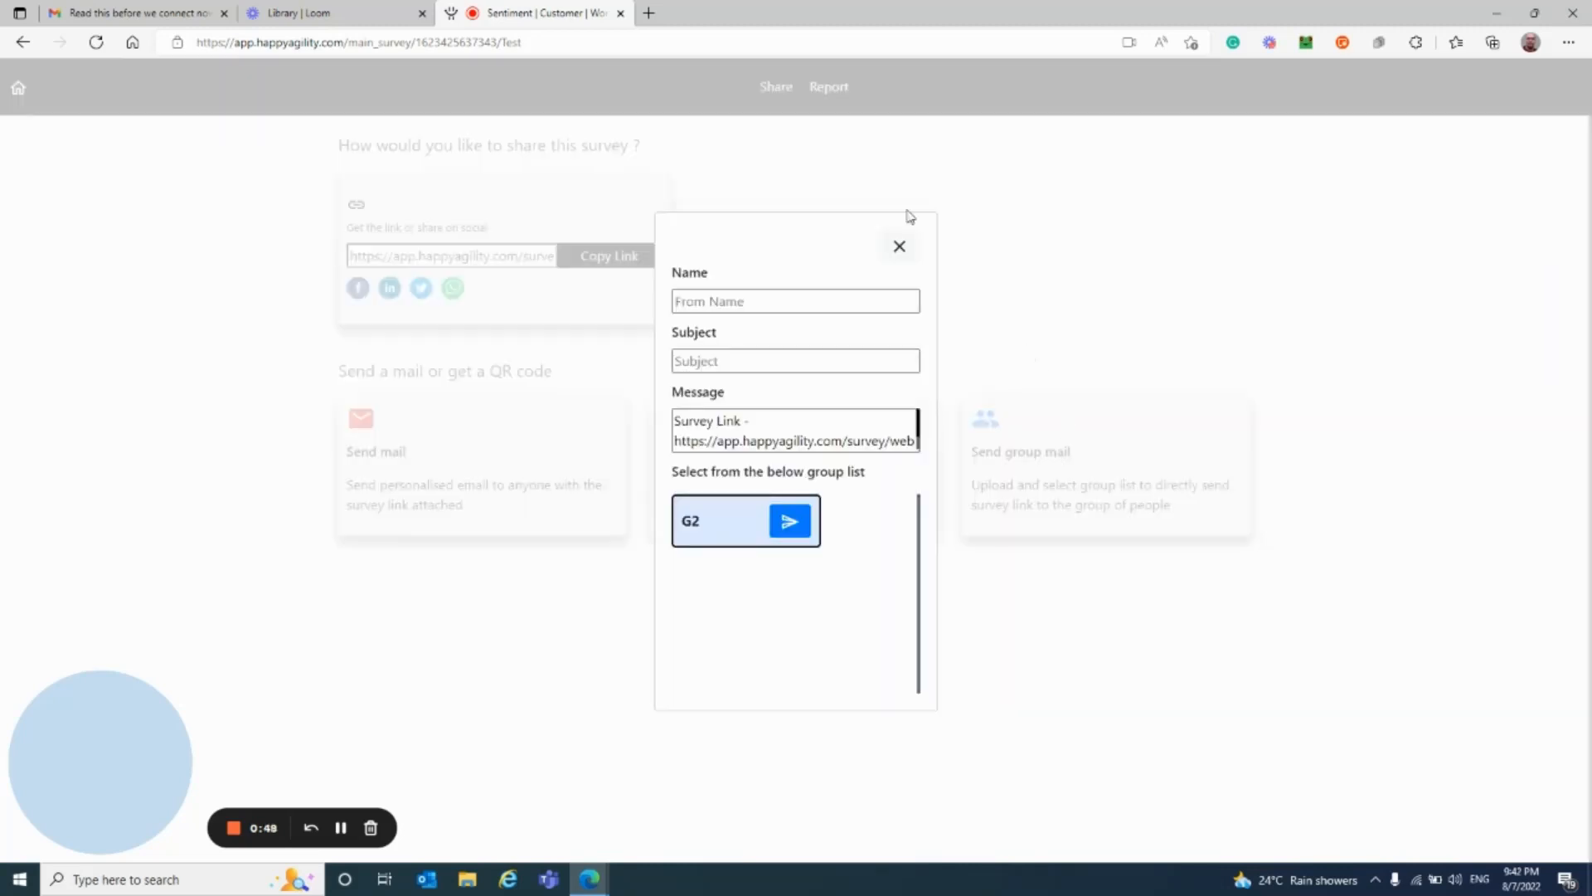
click(899, 247)
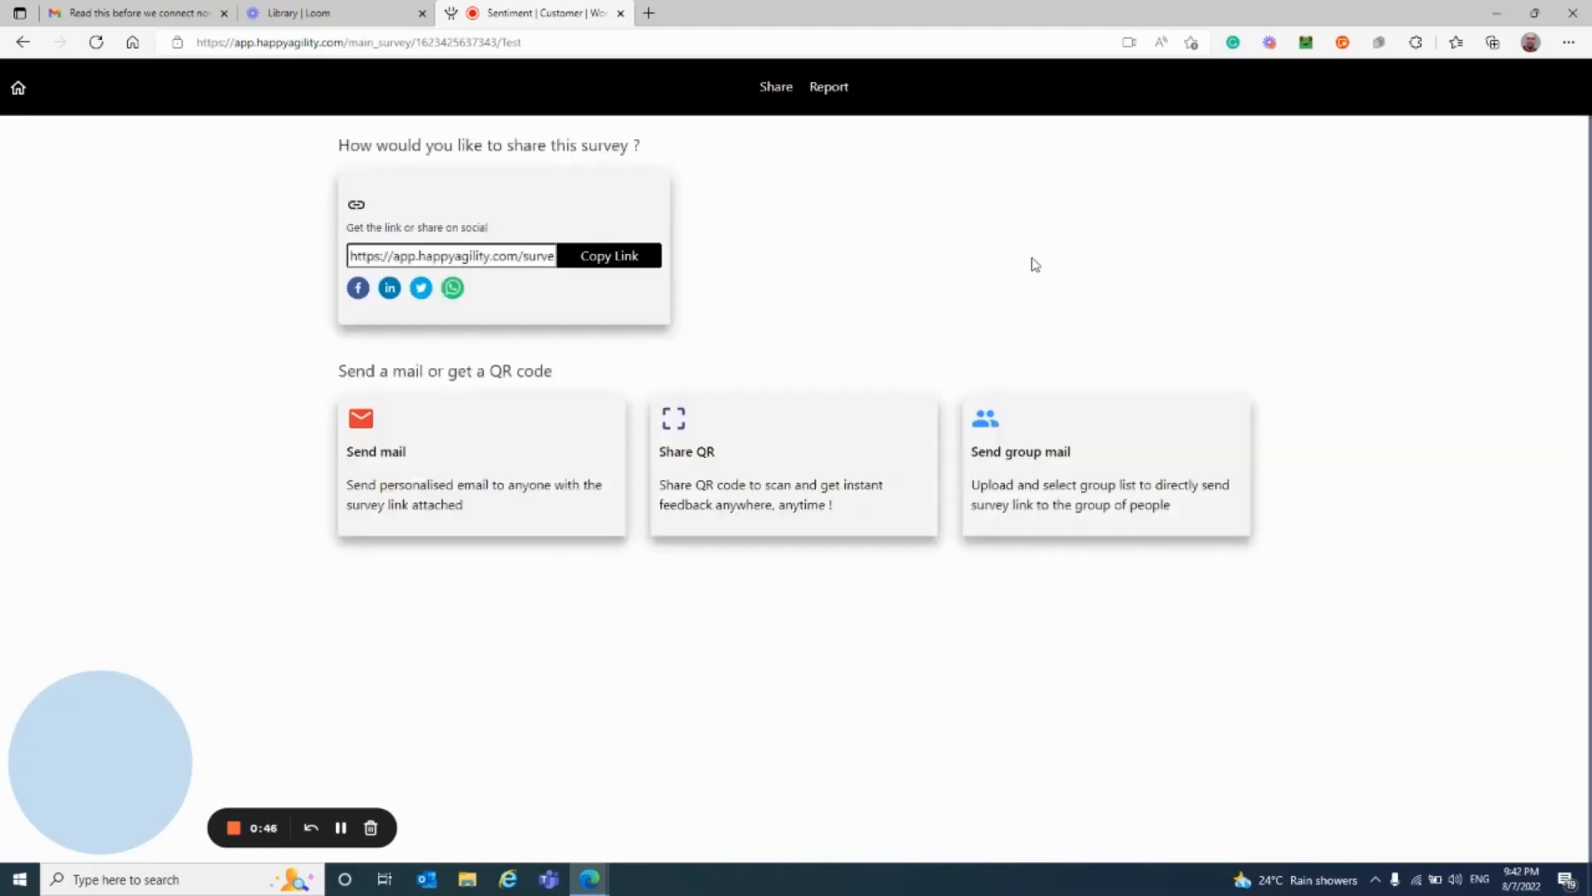
click(729, 482)
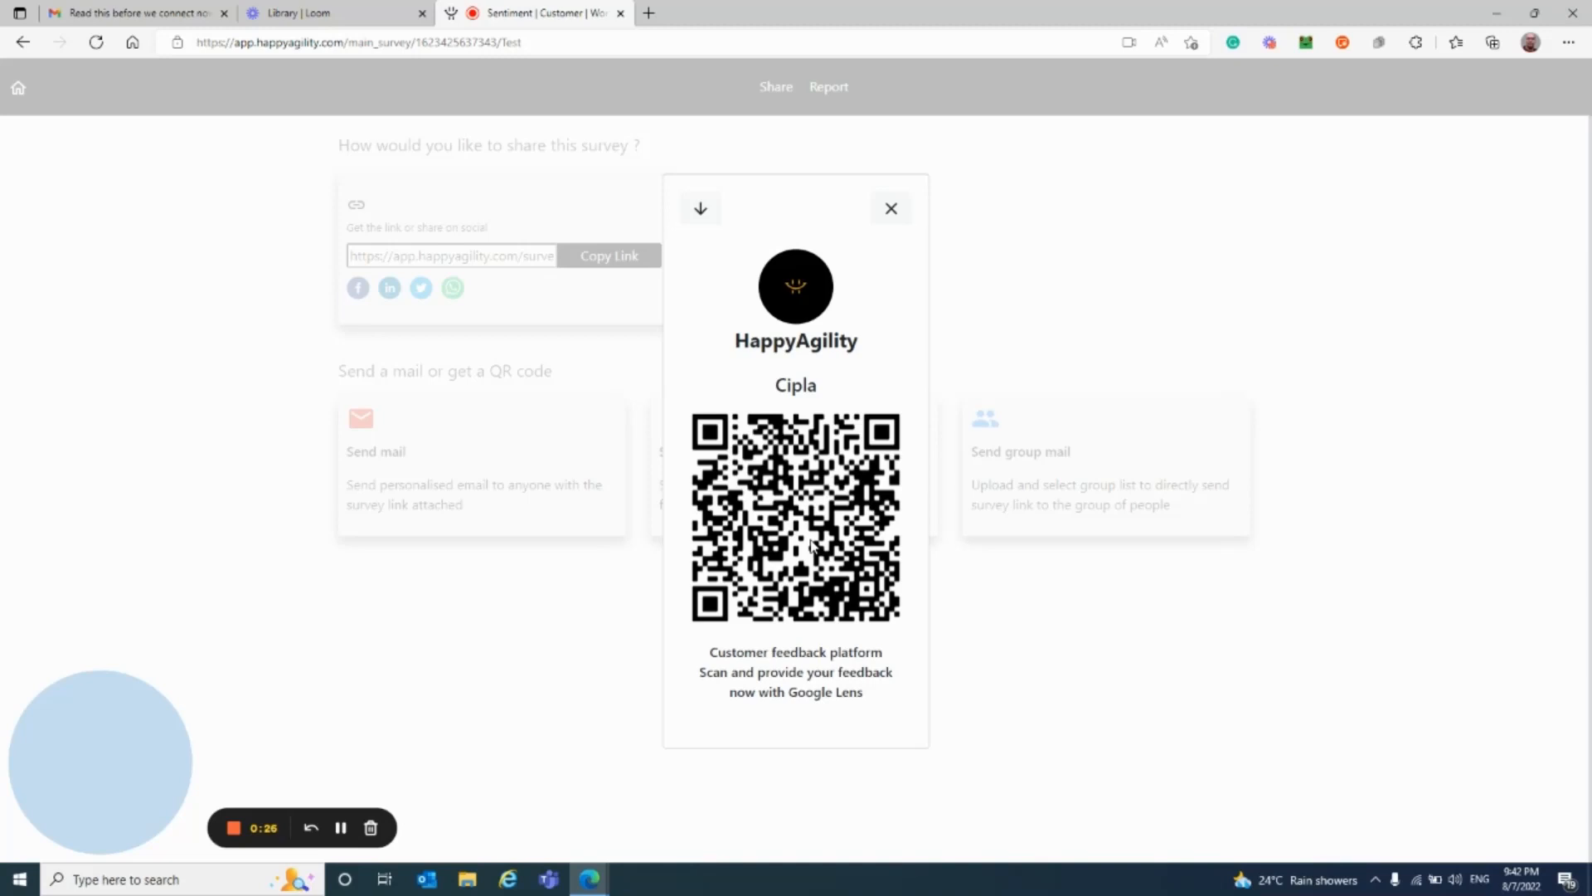
click(892, 212)
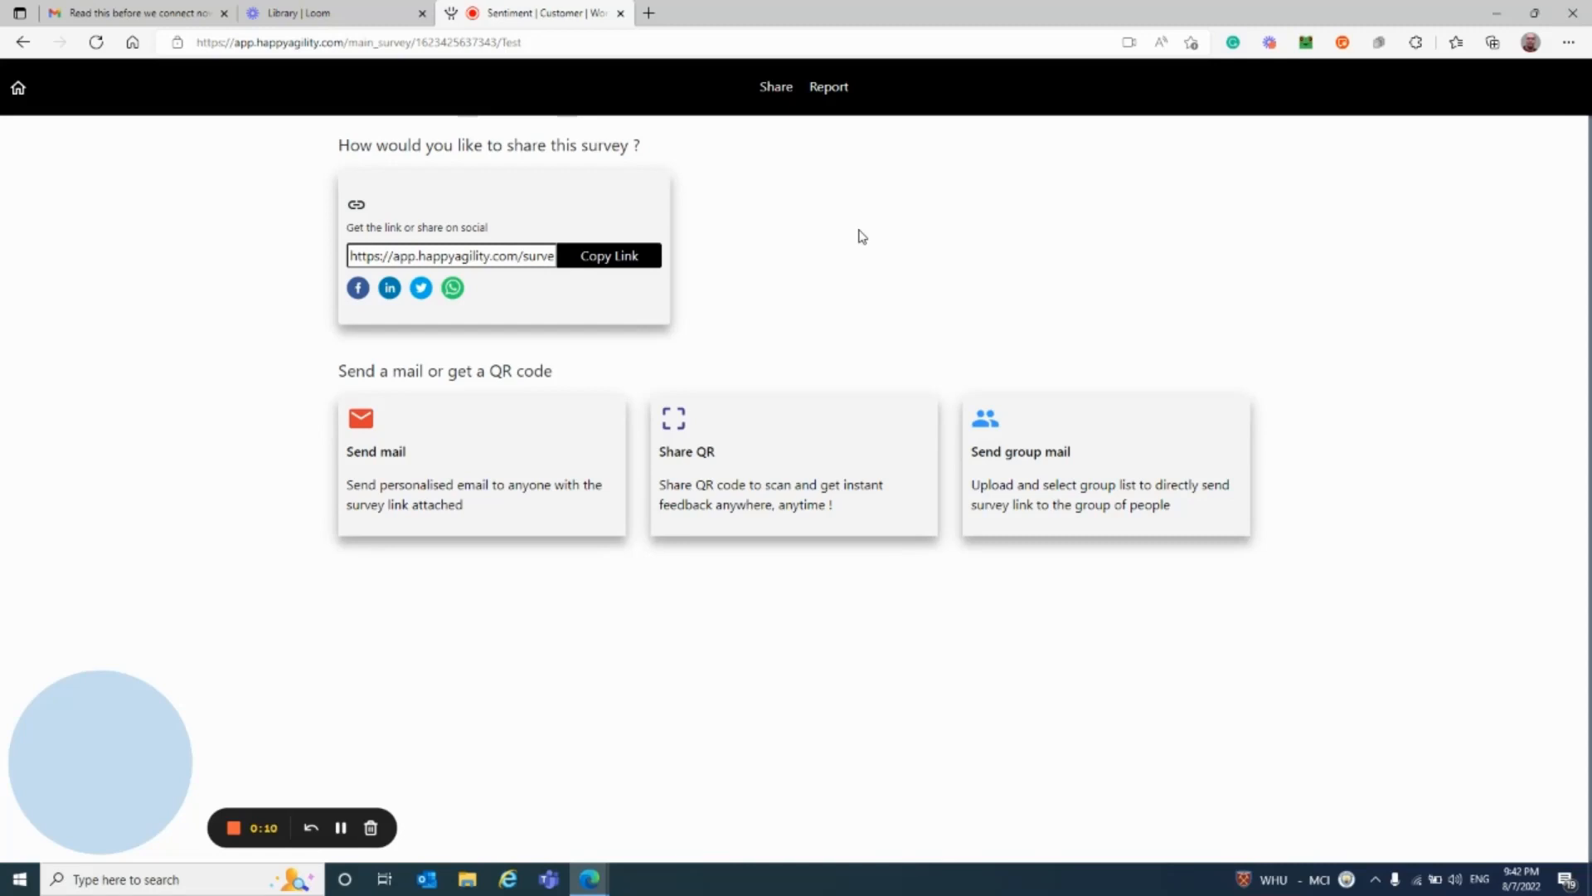
Step: View the Test survey's NPS report with its keyword cloud, then finish the Loom recording
click(826, 93)
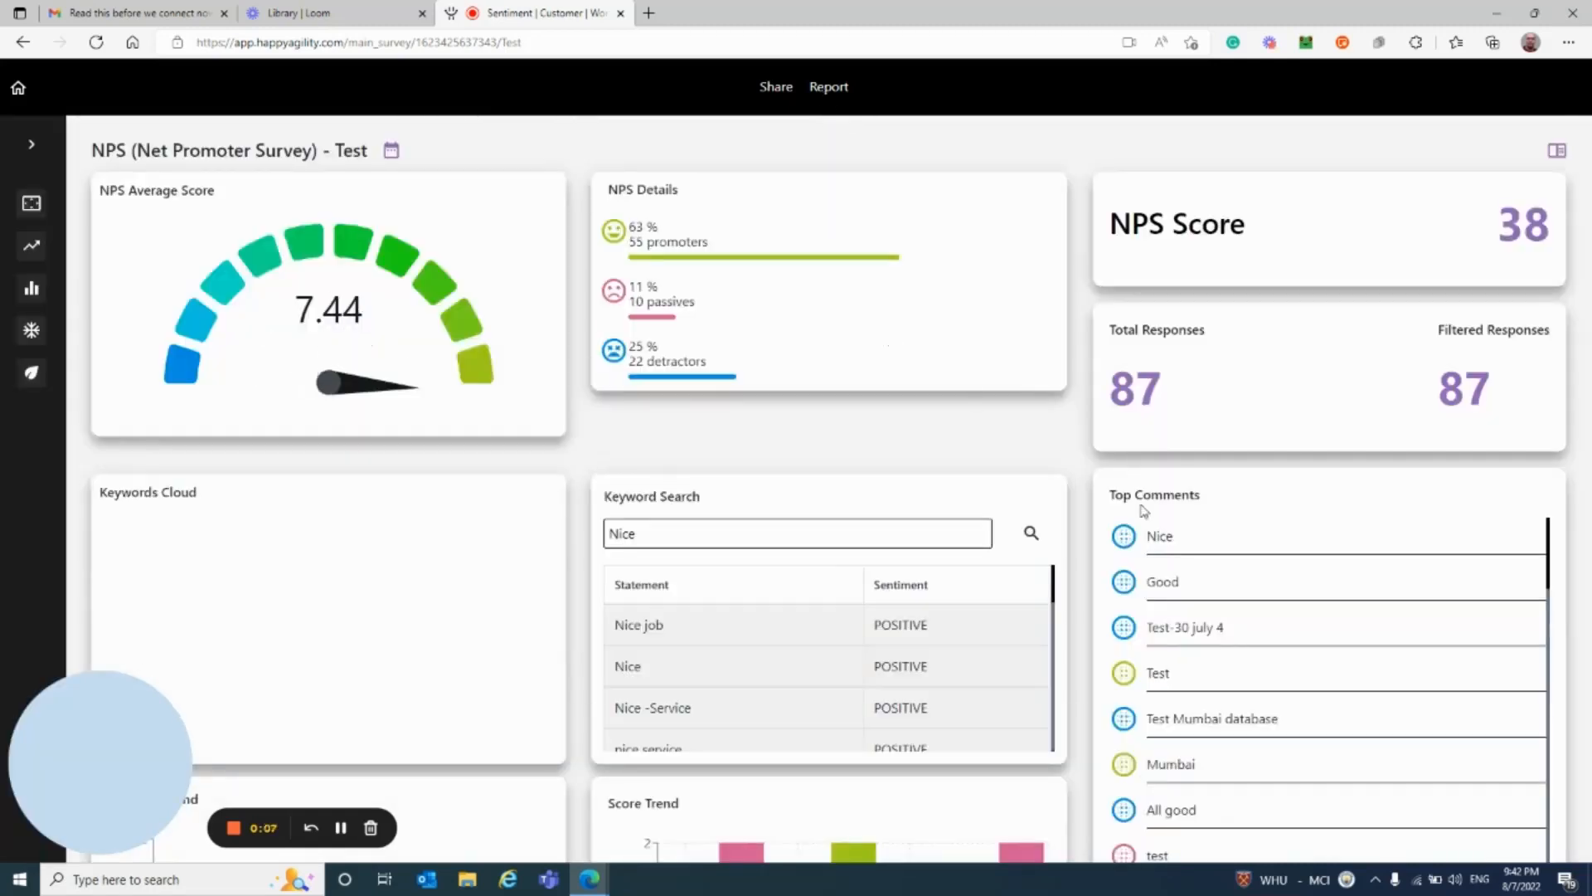
click(233, 829)
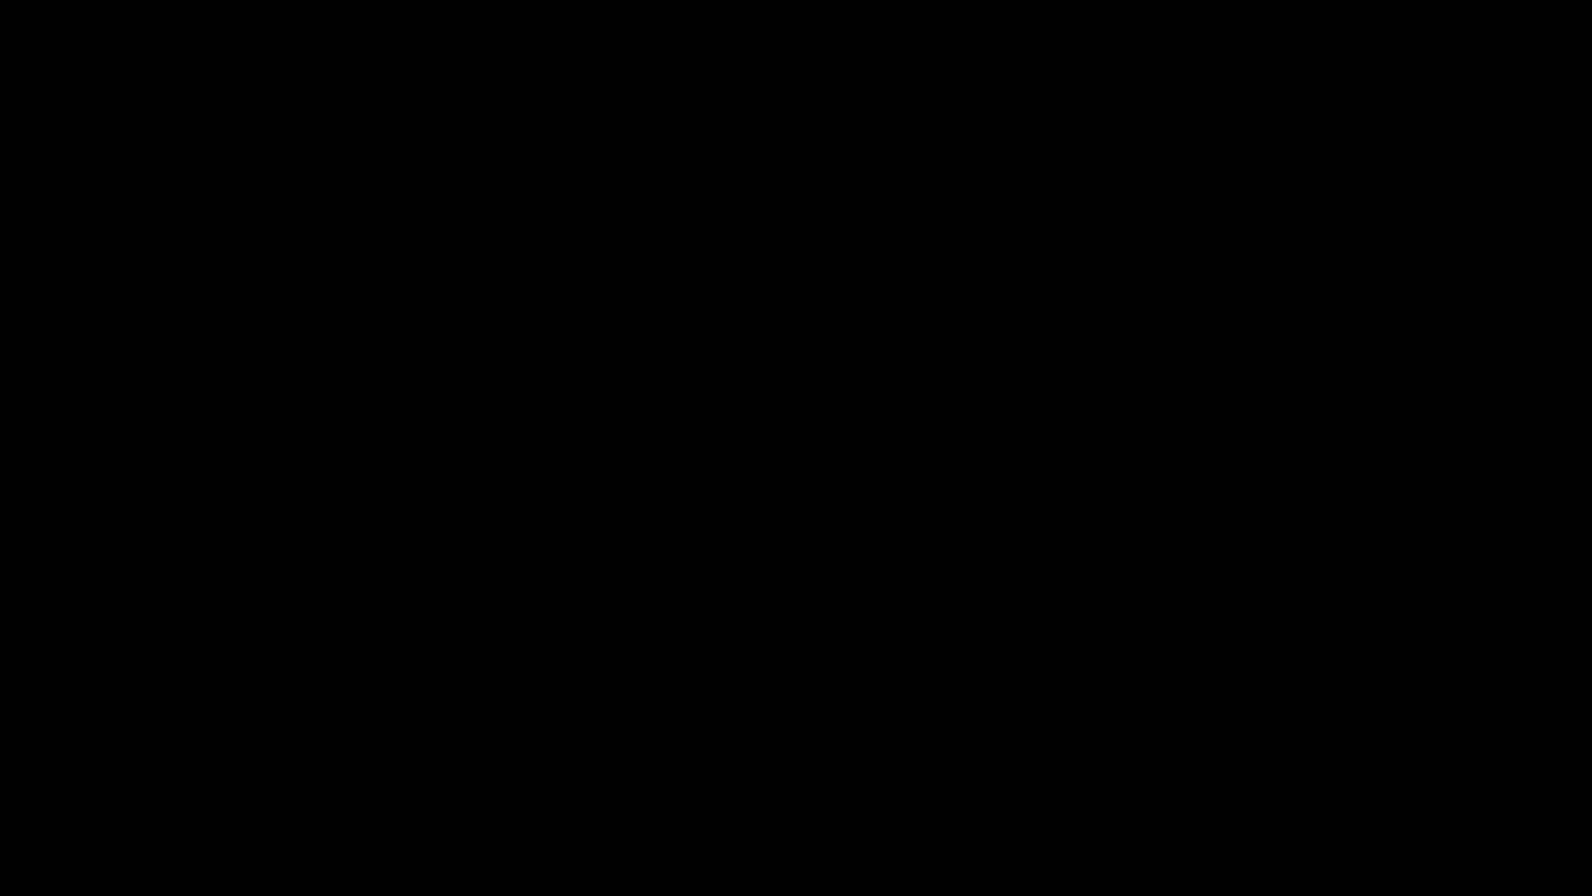
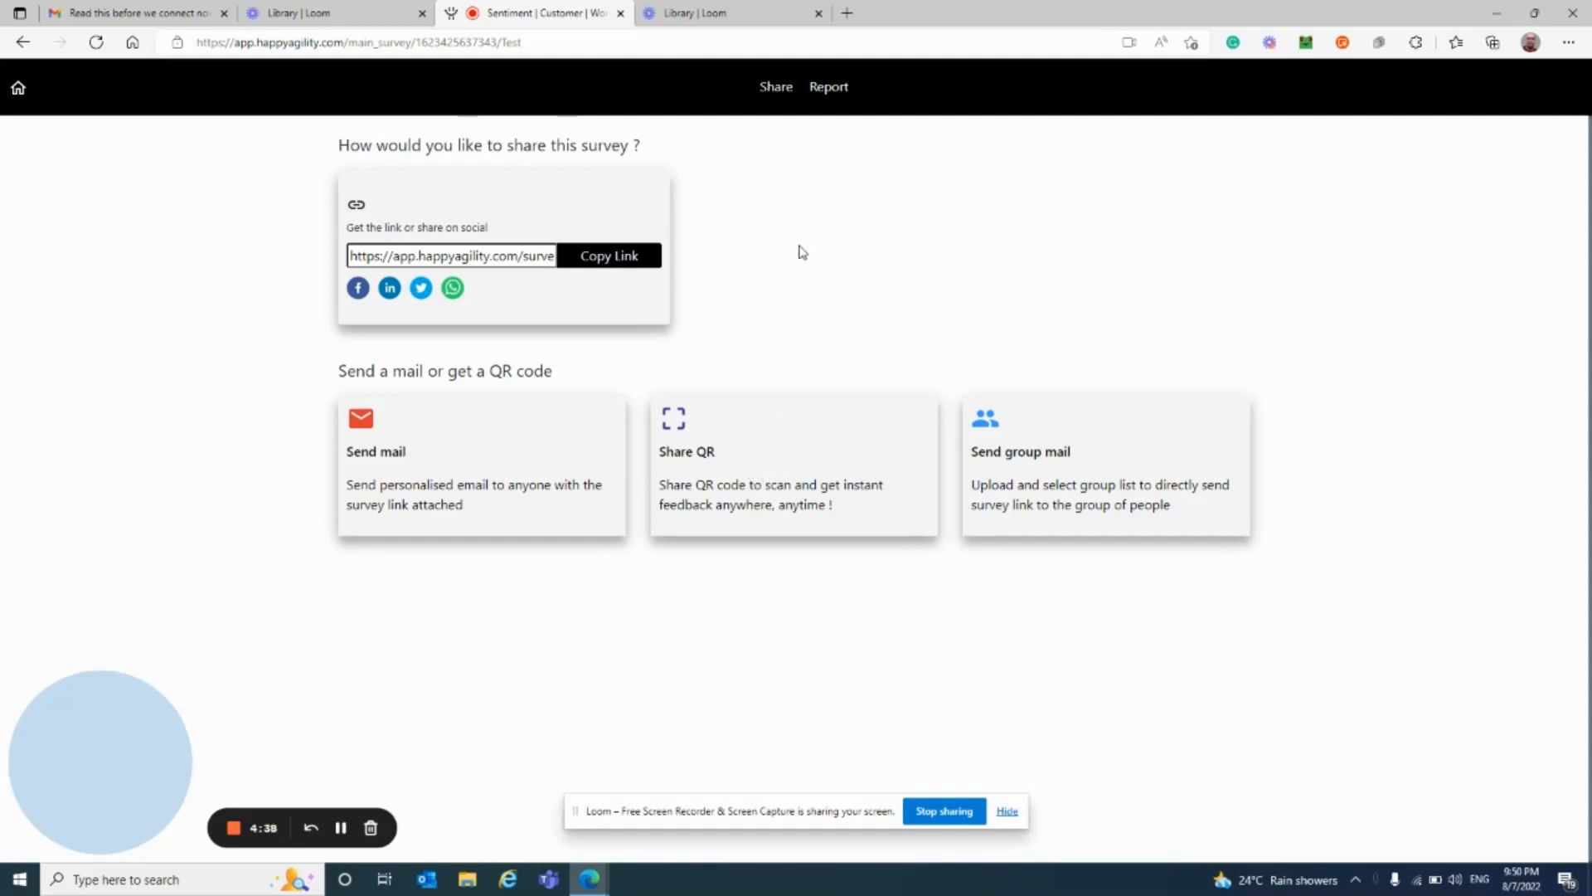
Step: Open the Test survey's report and highlight the NPS score of 38 and the 87 total responses
click(829, 90)
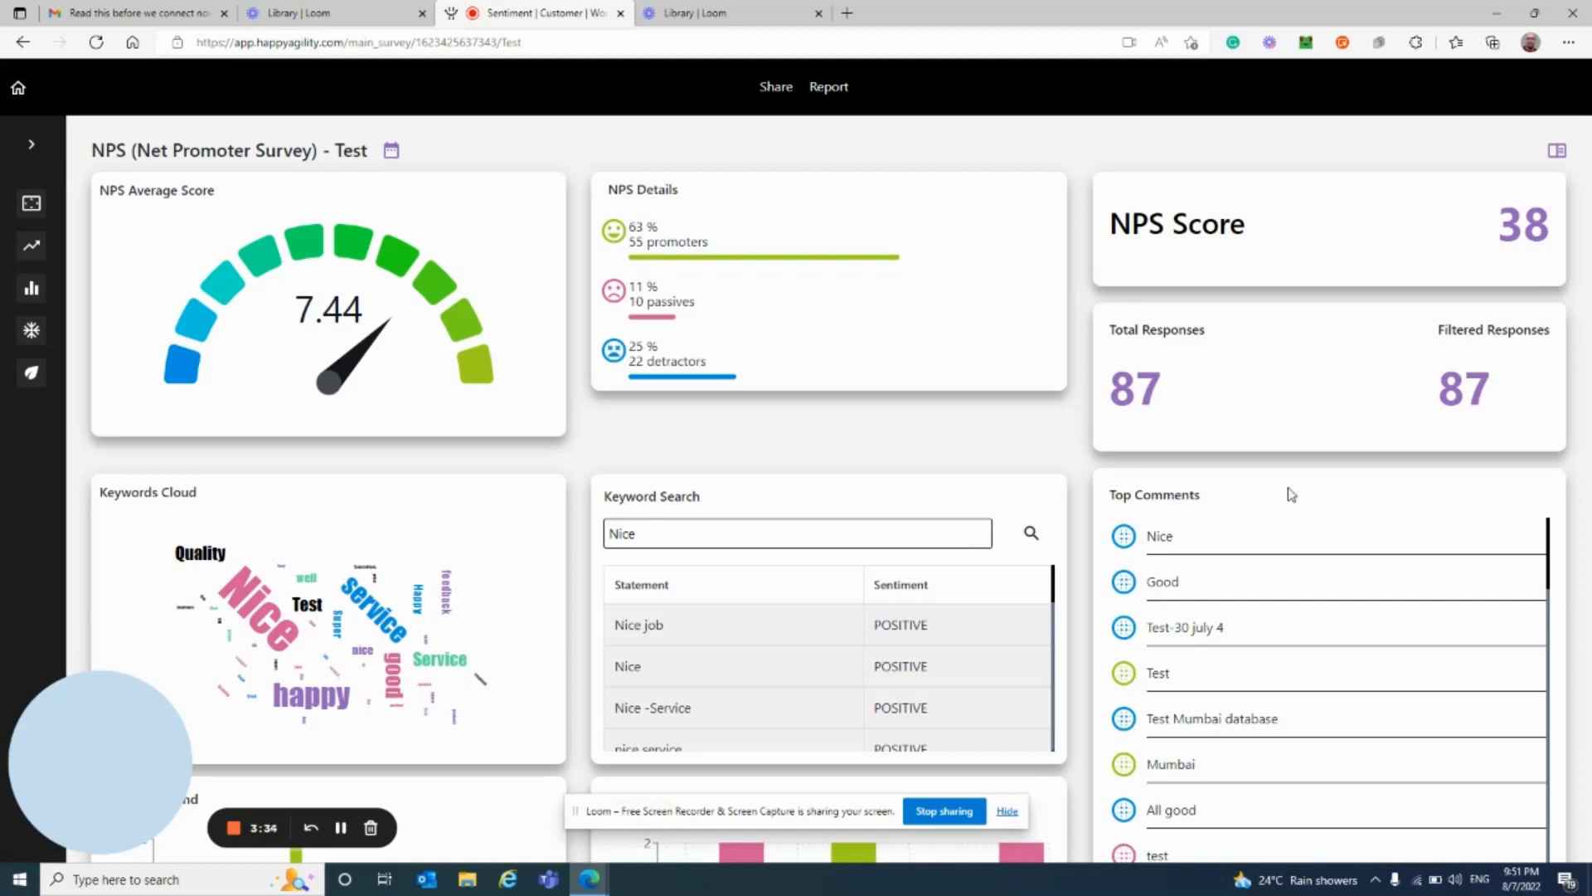
double_click(1518, 222)
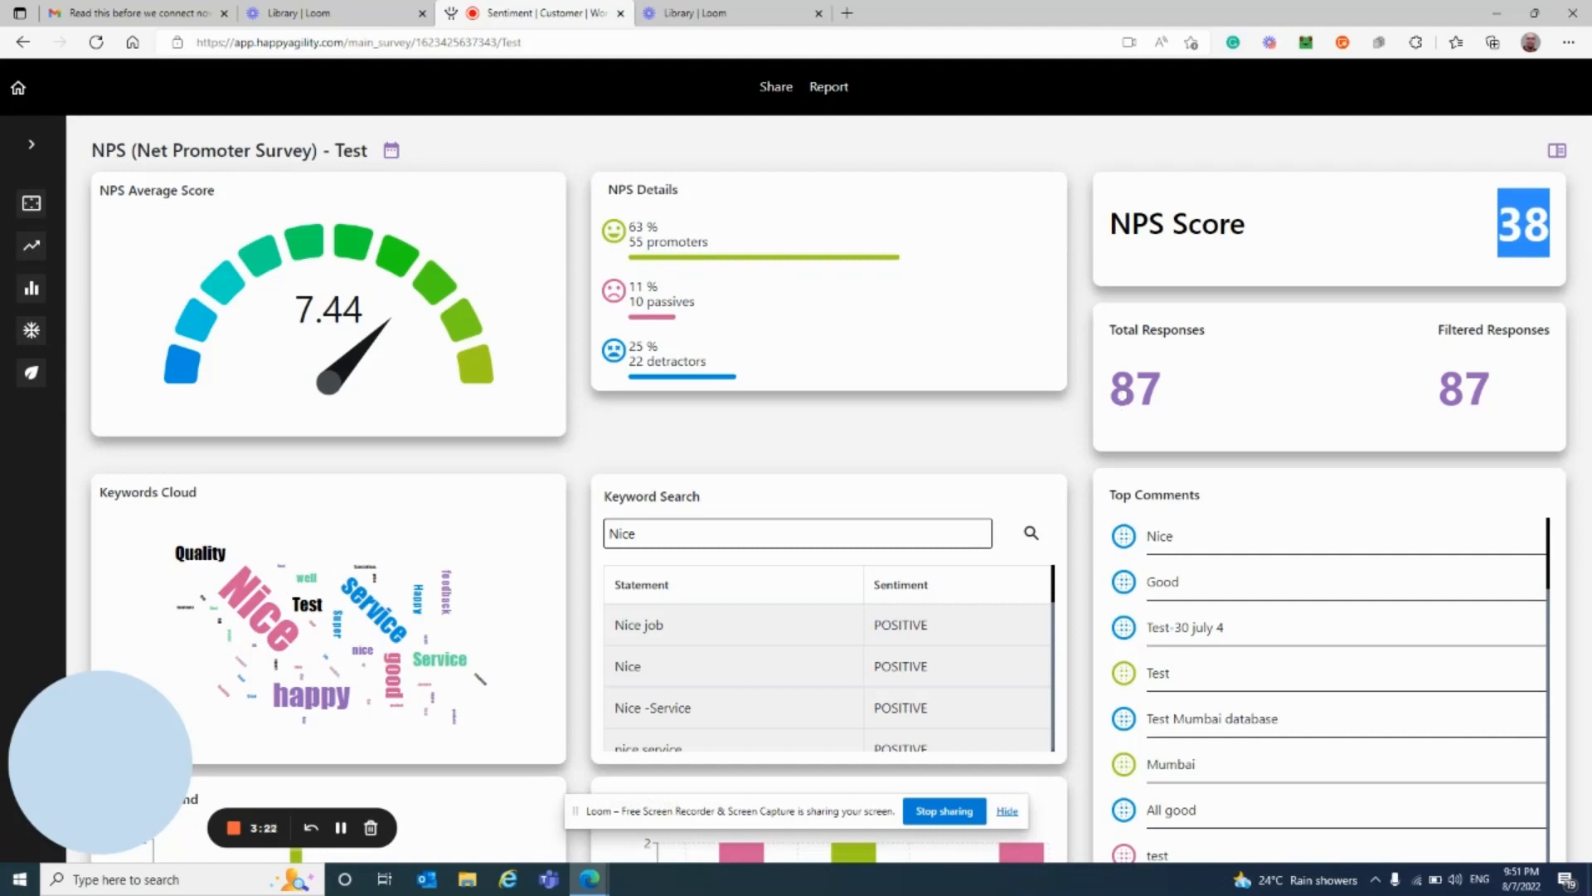
double_click(1129, 397)
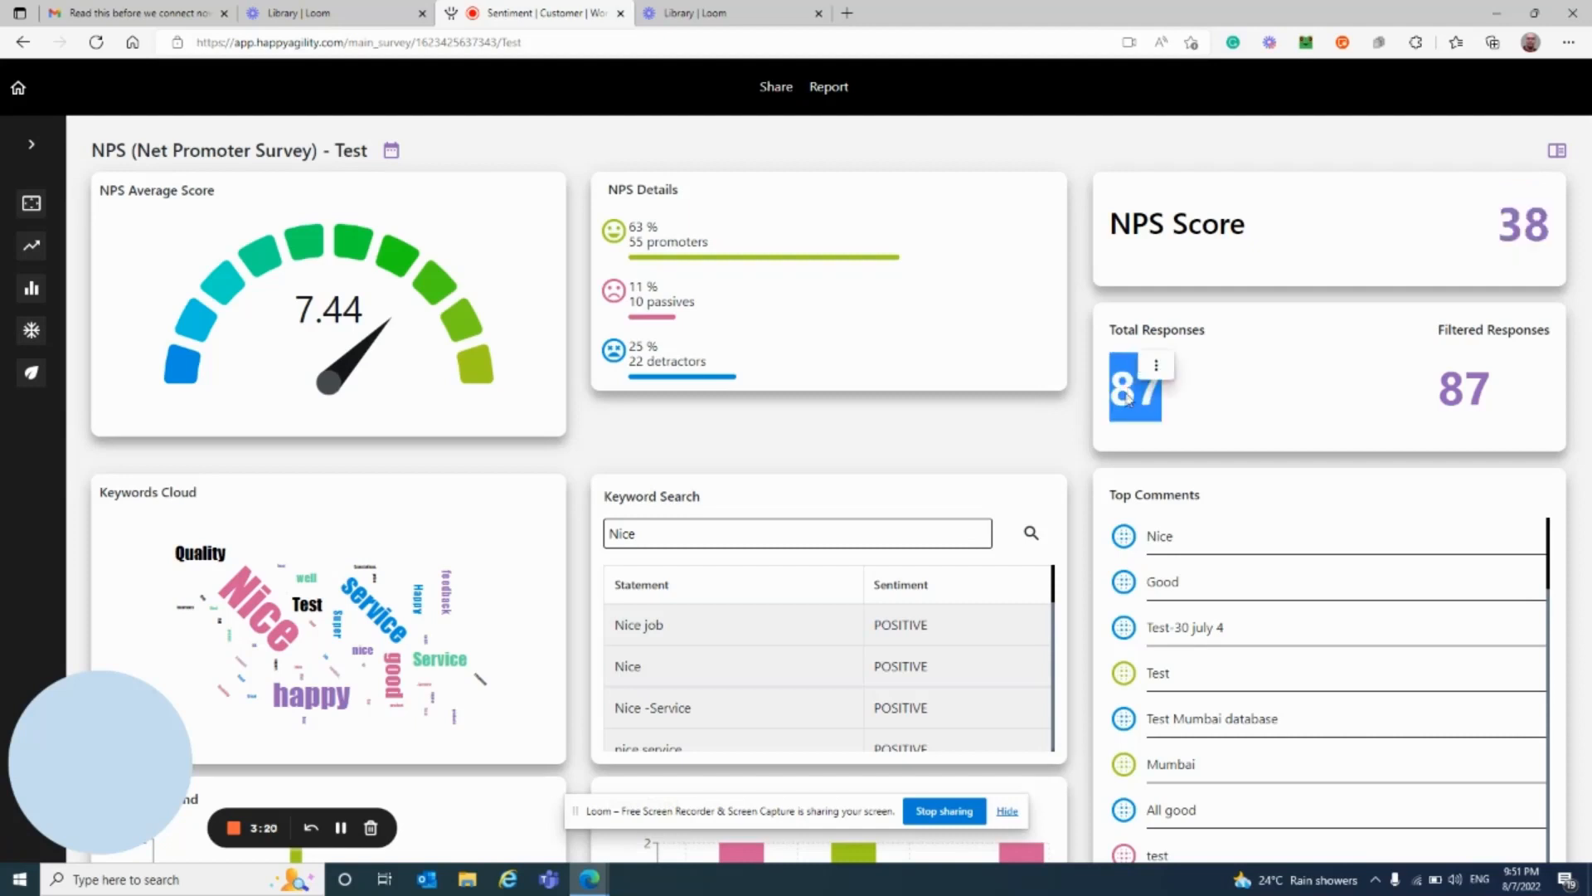
click(1202, 401)
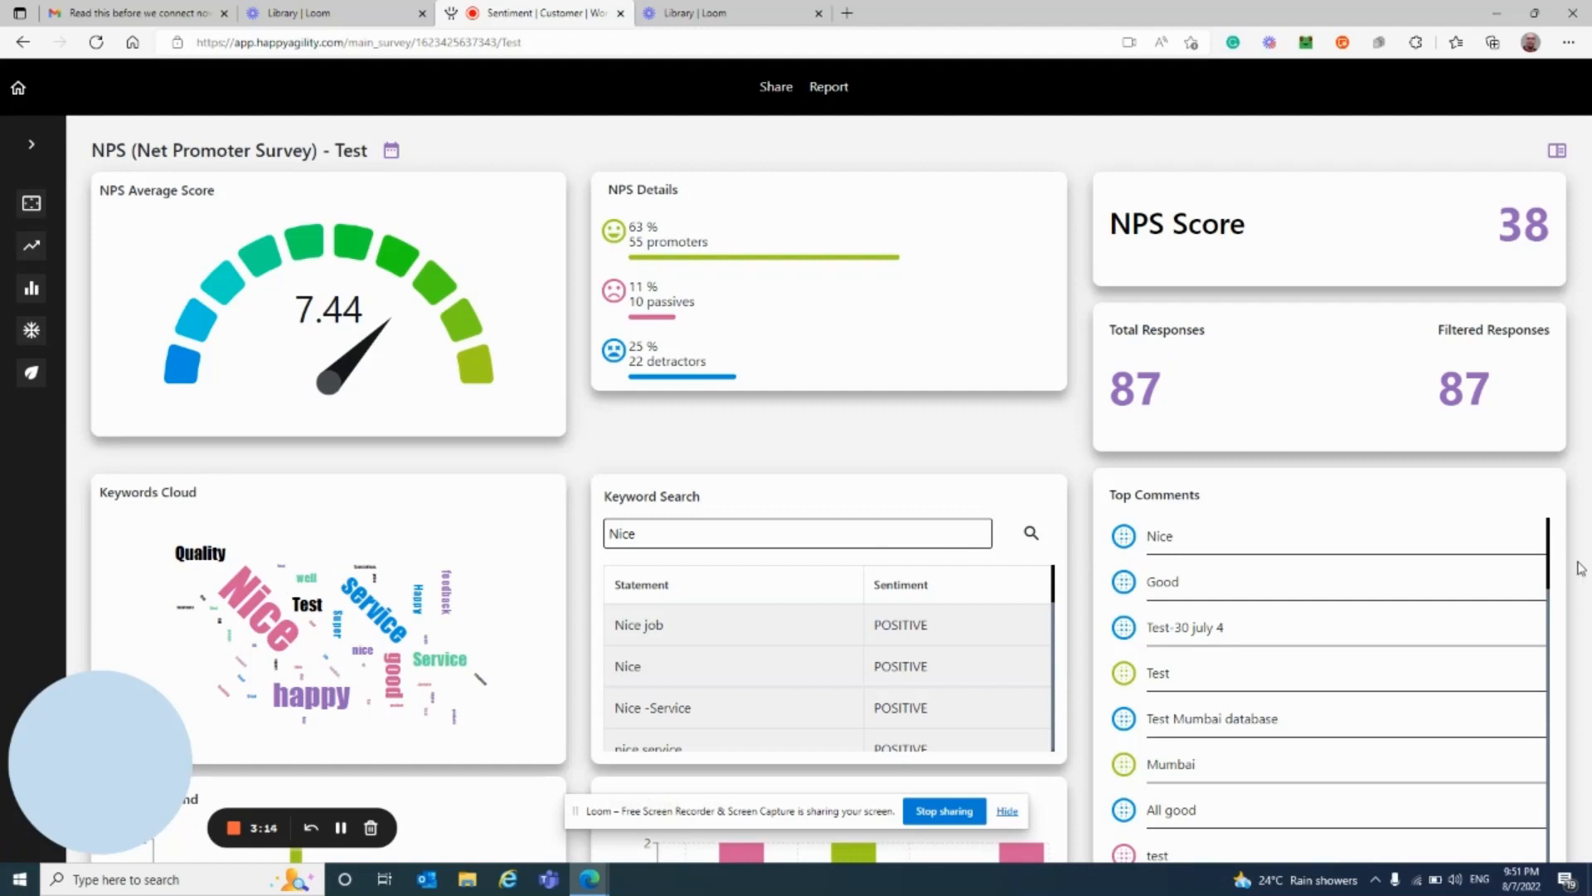
Step: Scroll the Top Comments list to show 'Nice food', 'Awesome', 'Happy with service' and 'Fantastic'
drag(1551, 567, 1551, 659)
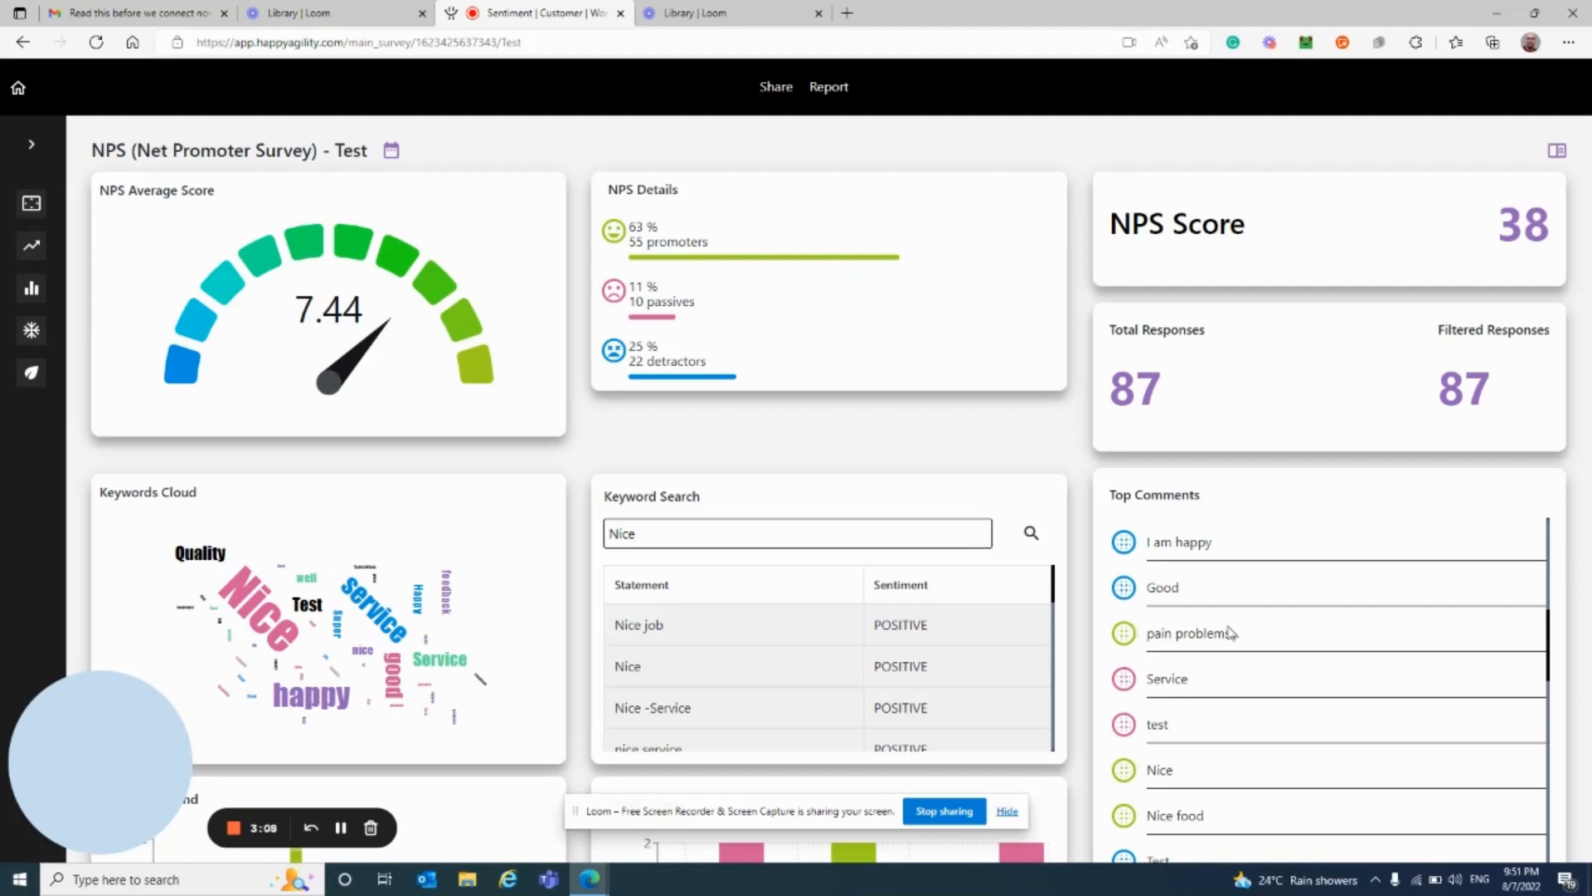
drag(1551, 644, 1546, 678)
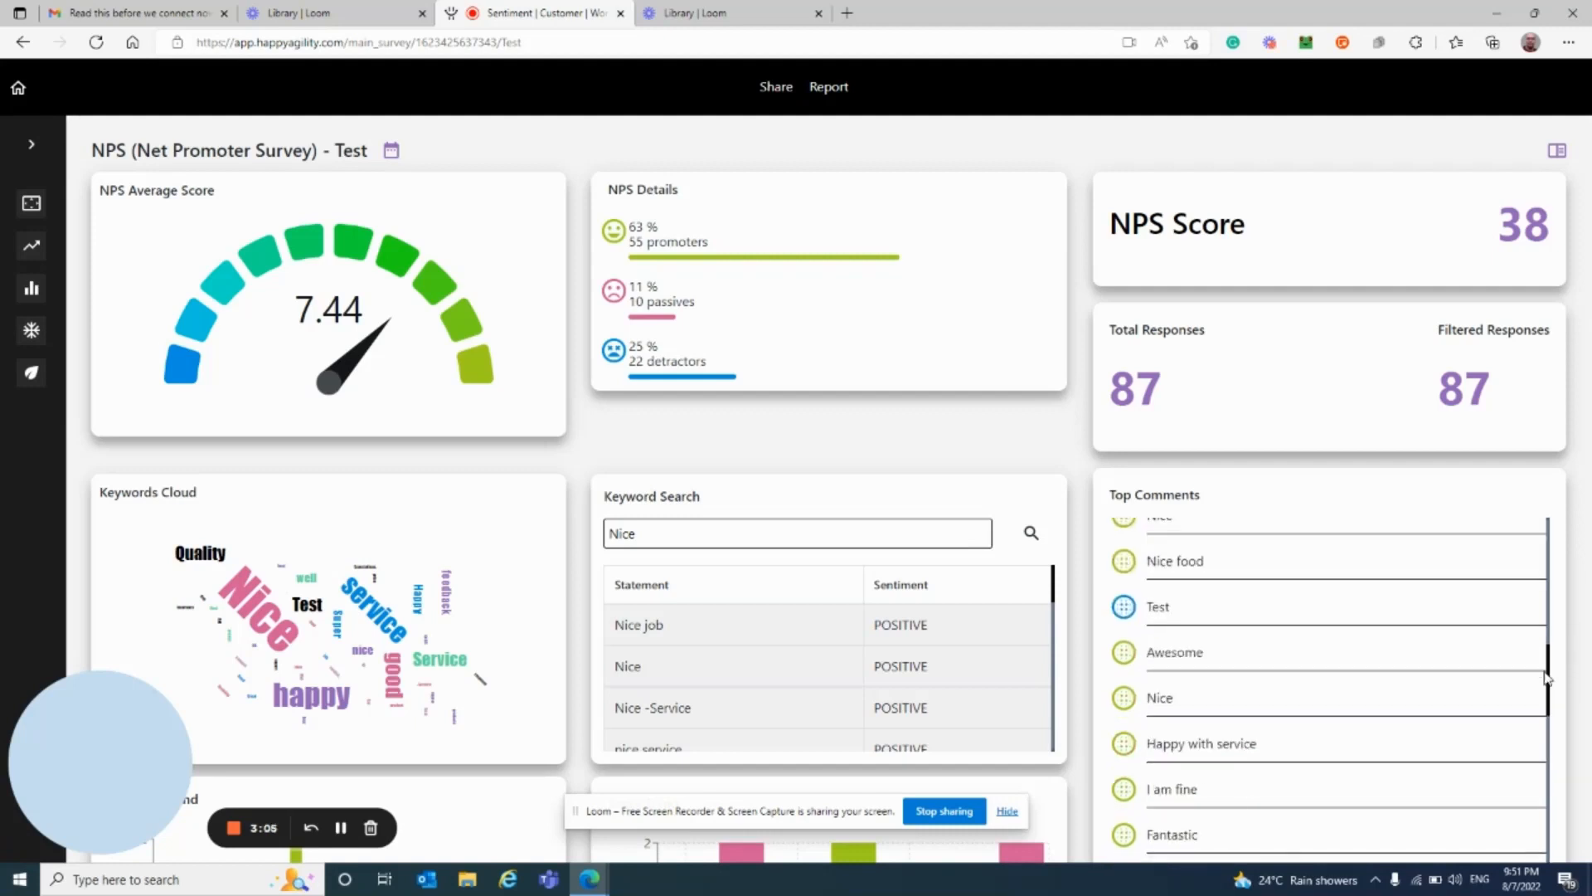
click(1007, 811)
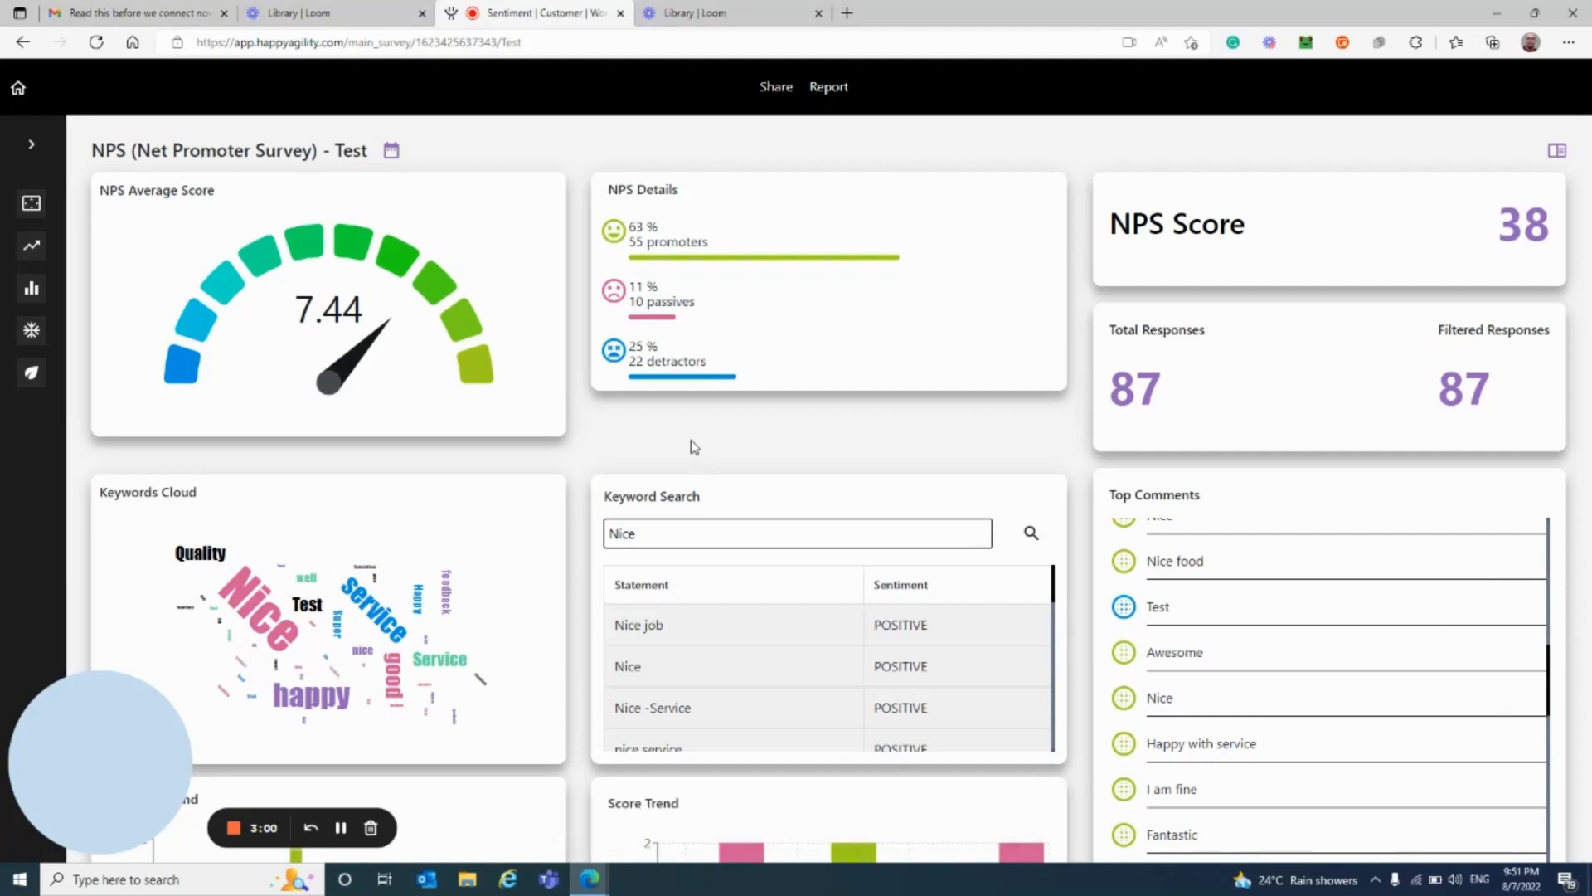
scroll(694, 447, down, 5)
scroll(694, 447, up, 2)
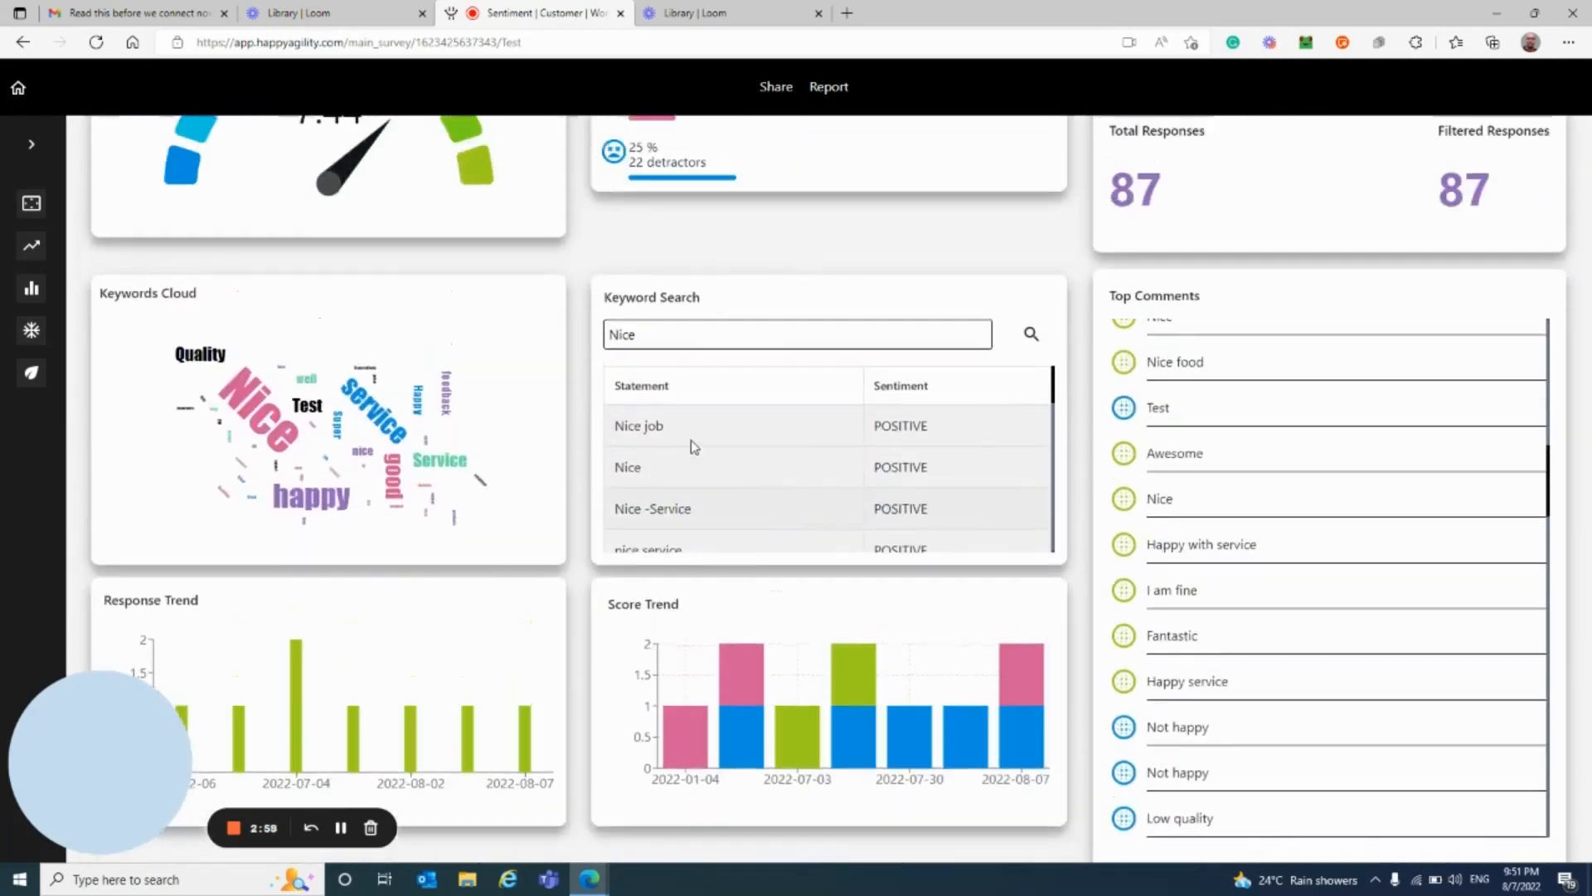
scroll(694, 447, up, 2)
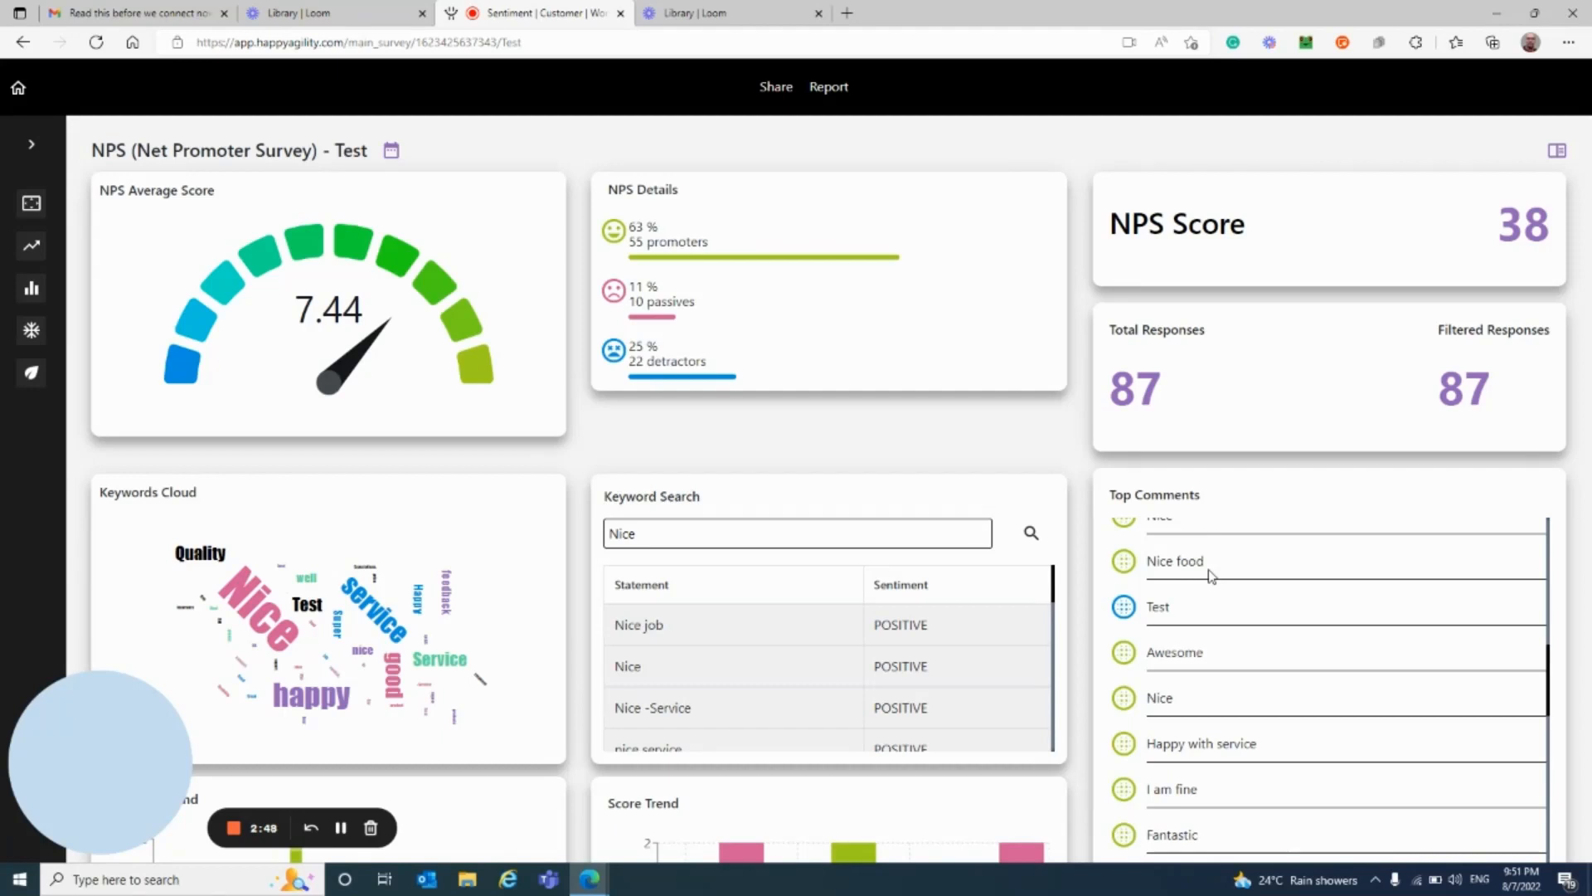
mouse_move(314, 683)
mouse_move(258, 600)
double_click(907, 625)
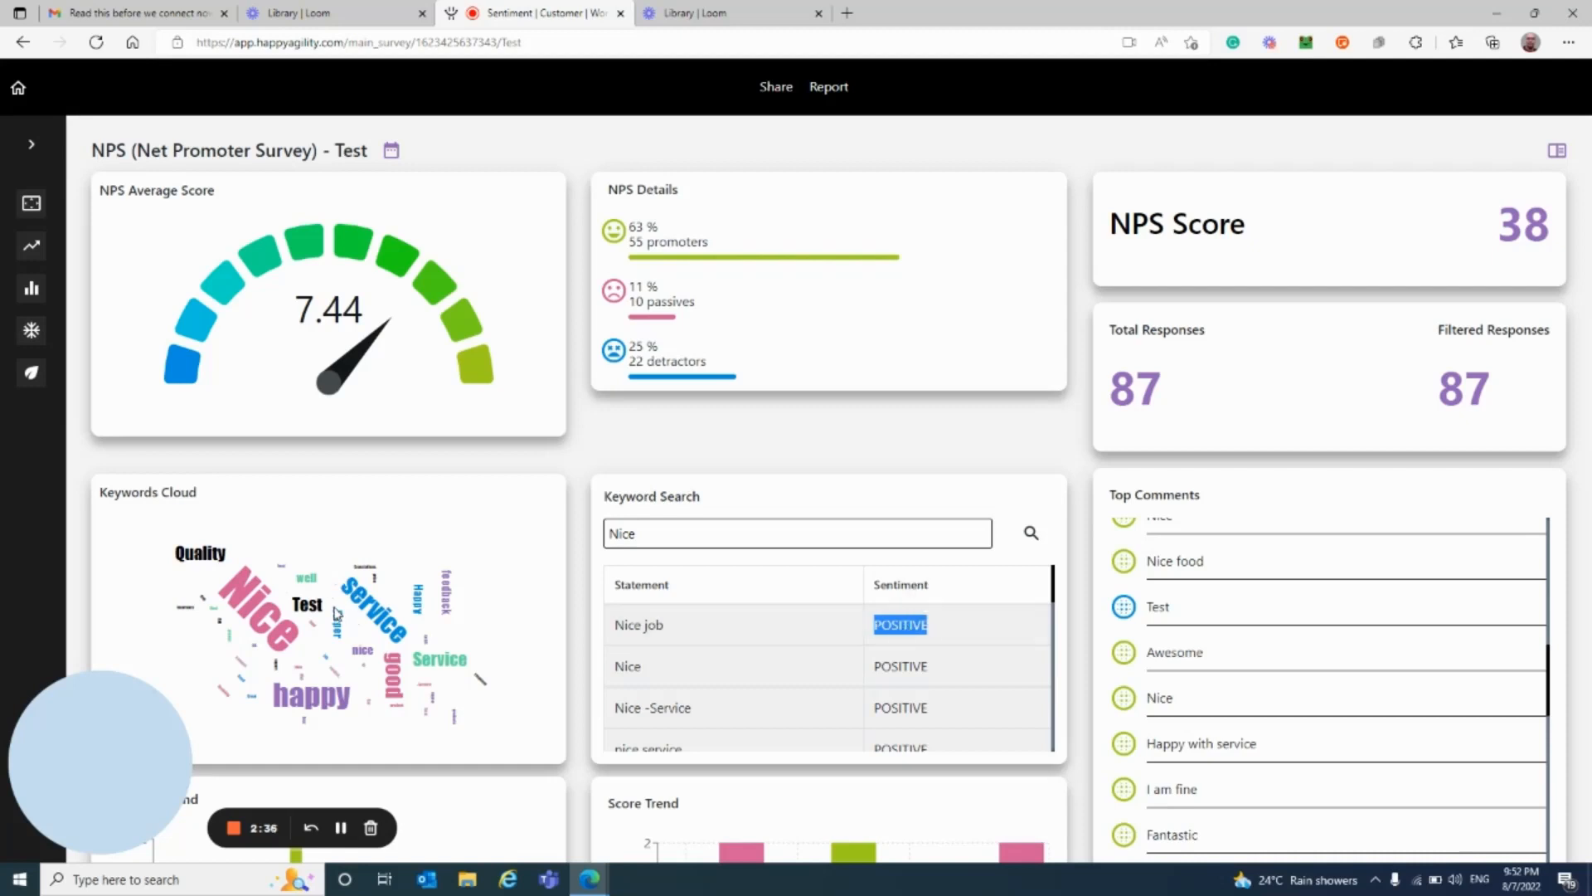
click(520, 465)
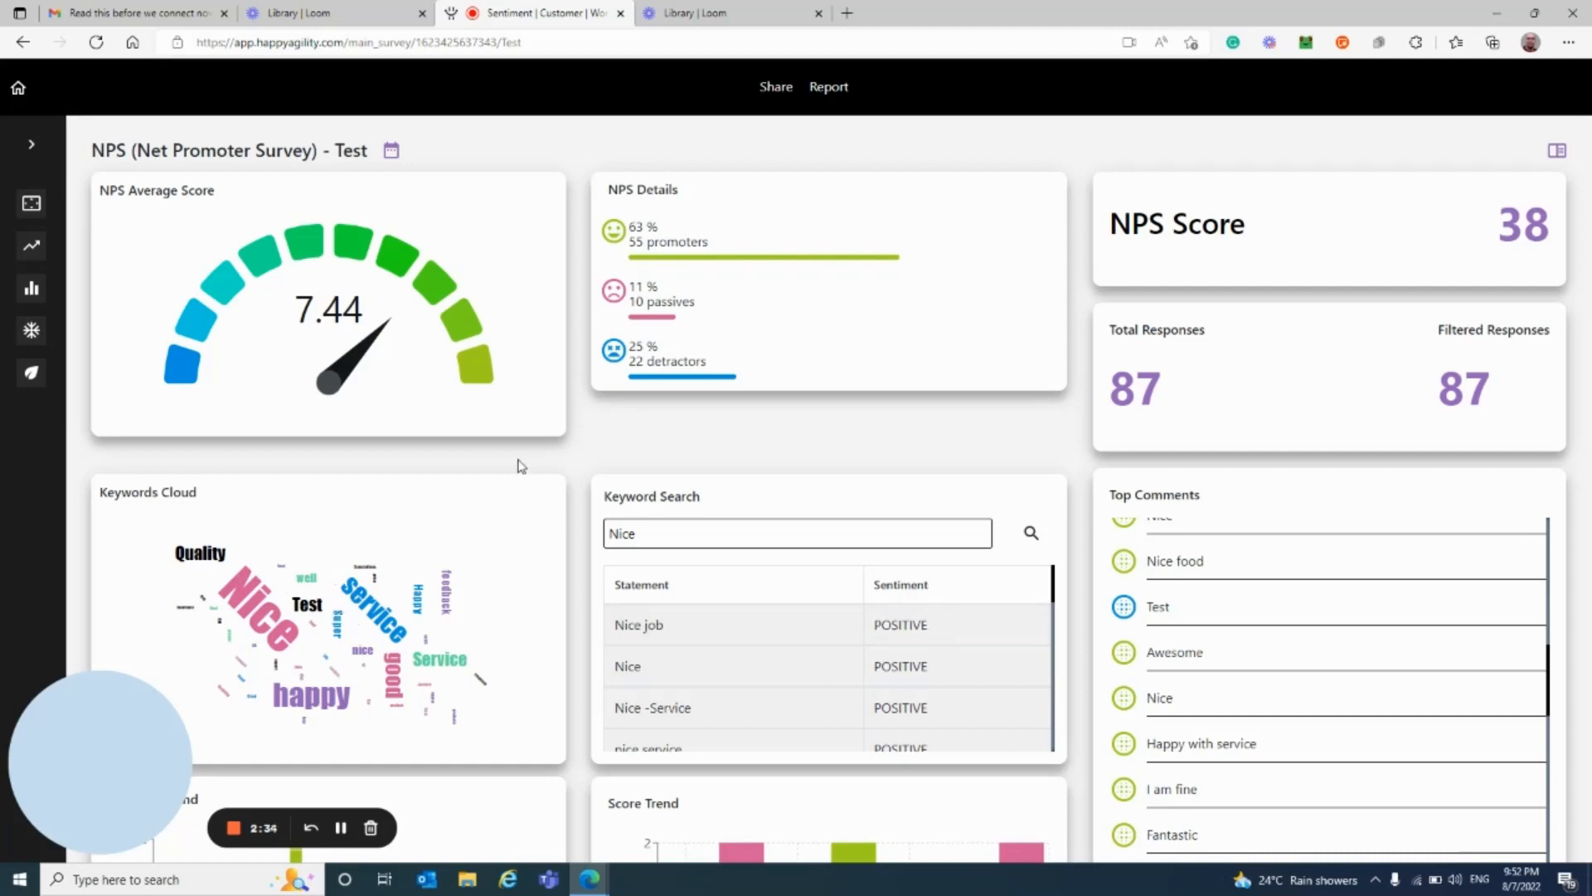
scroll(520, 465, down, 6)
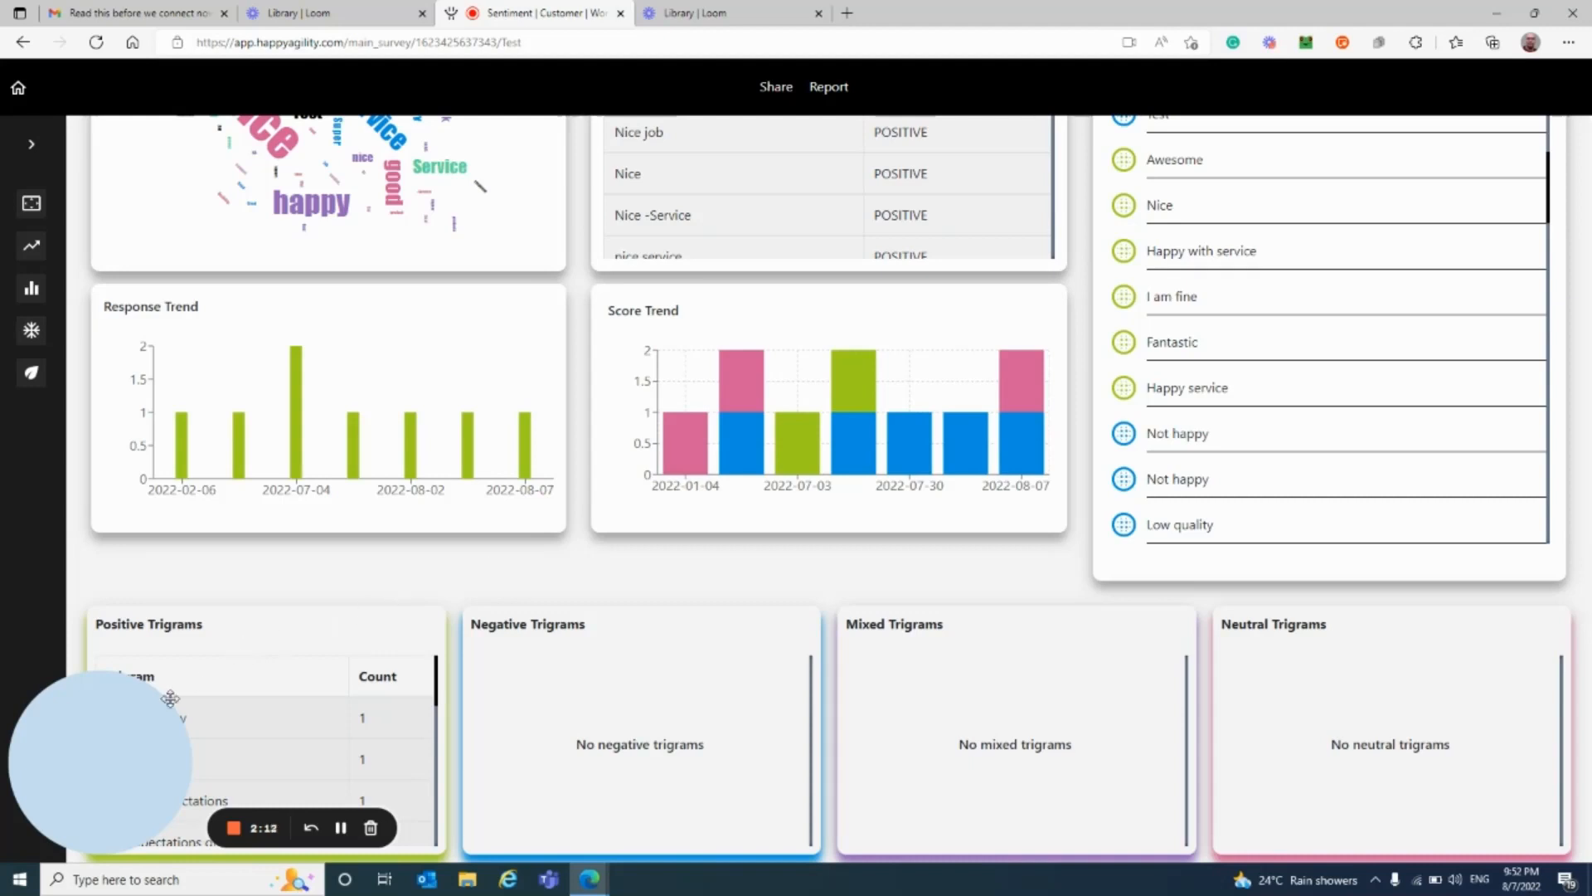
click(100, 827)
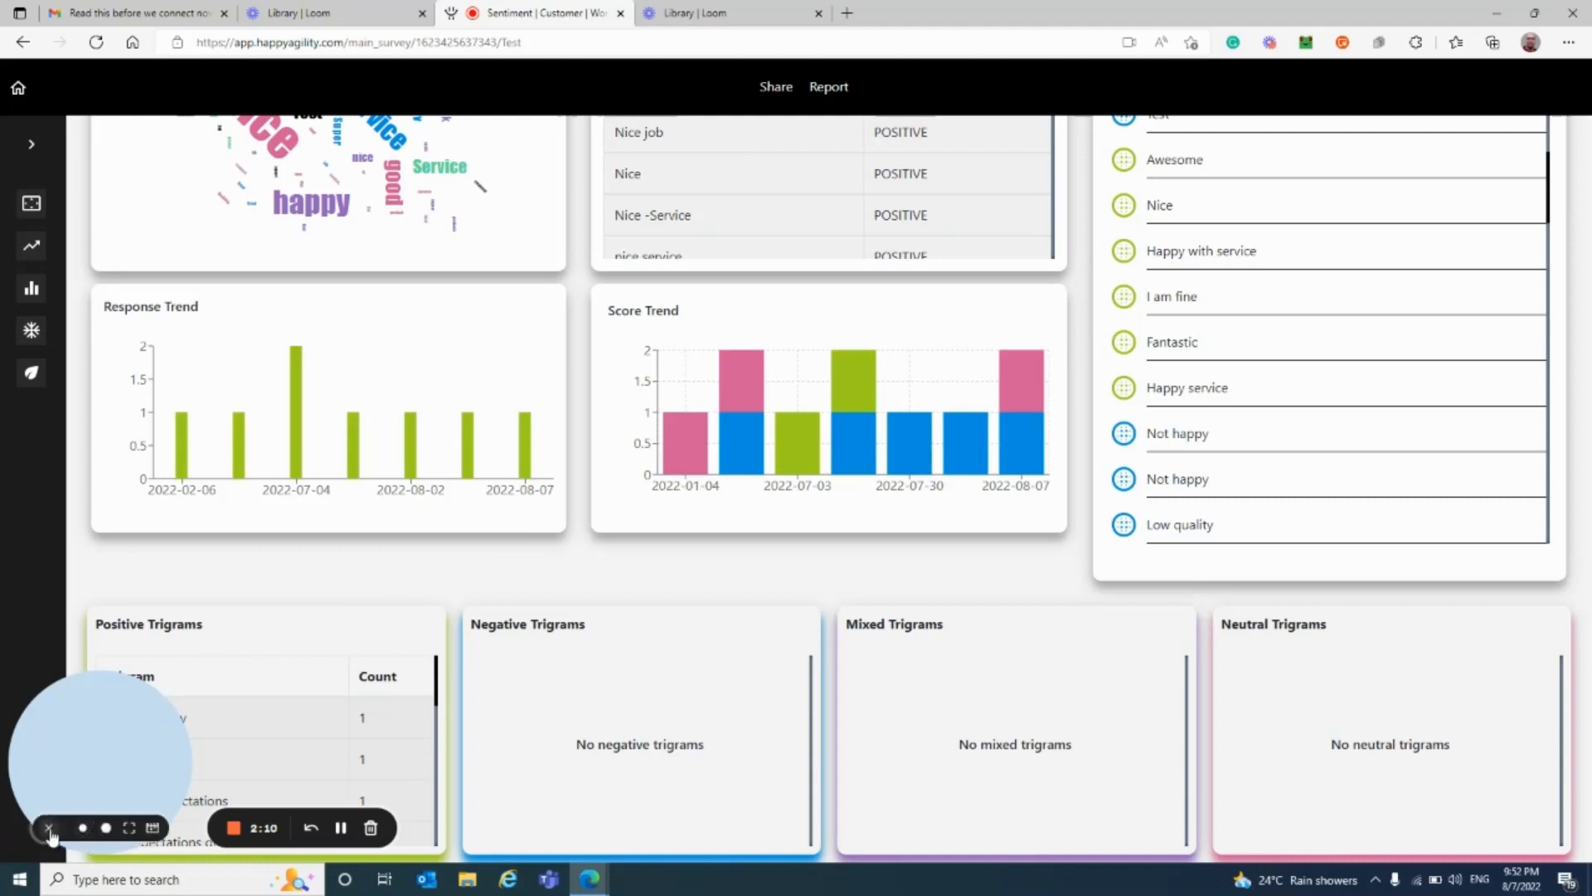
click(49, 829)
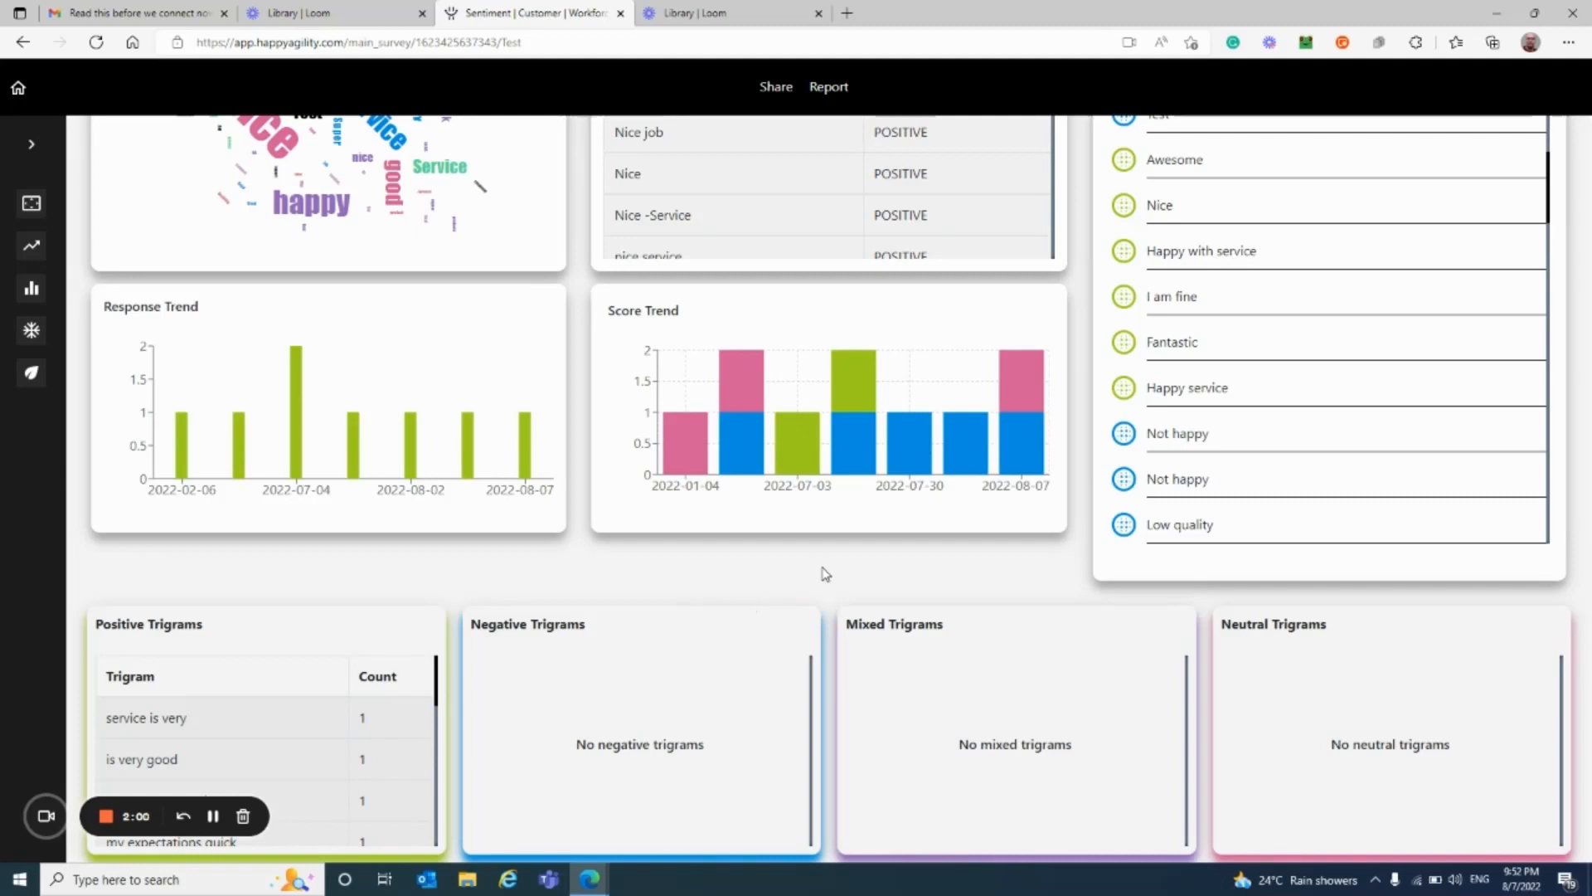
scroll(823, 573, up, 2)
scroll(825, 572, up, 4)
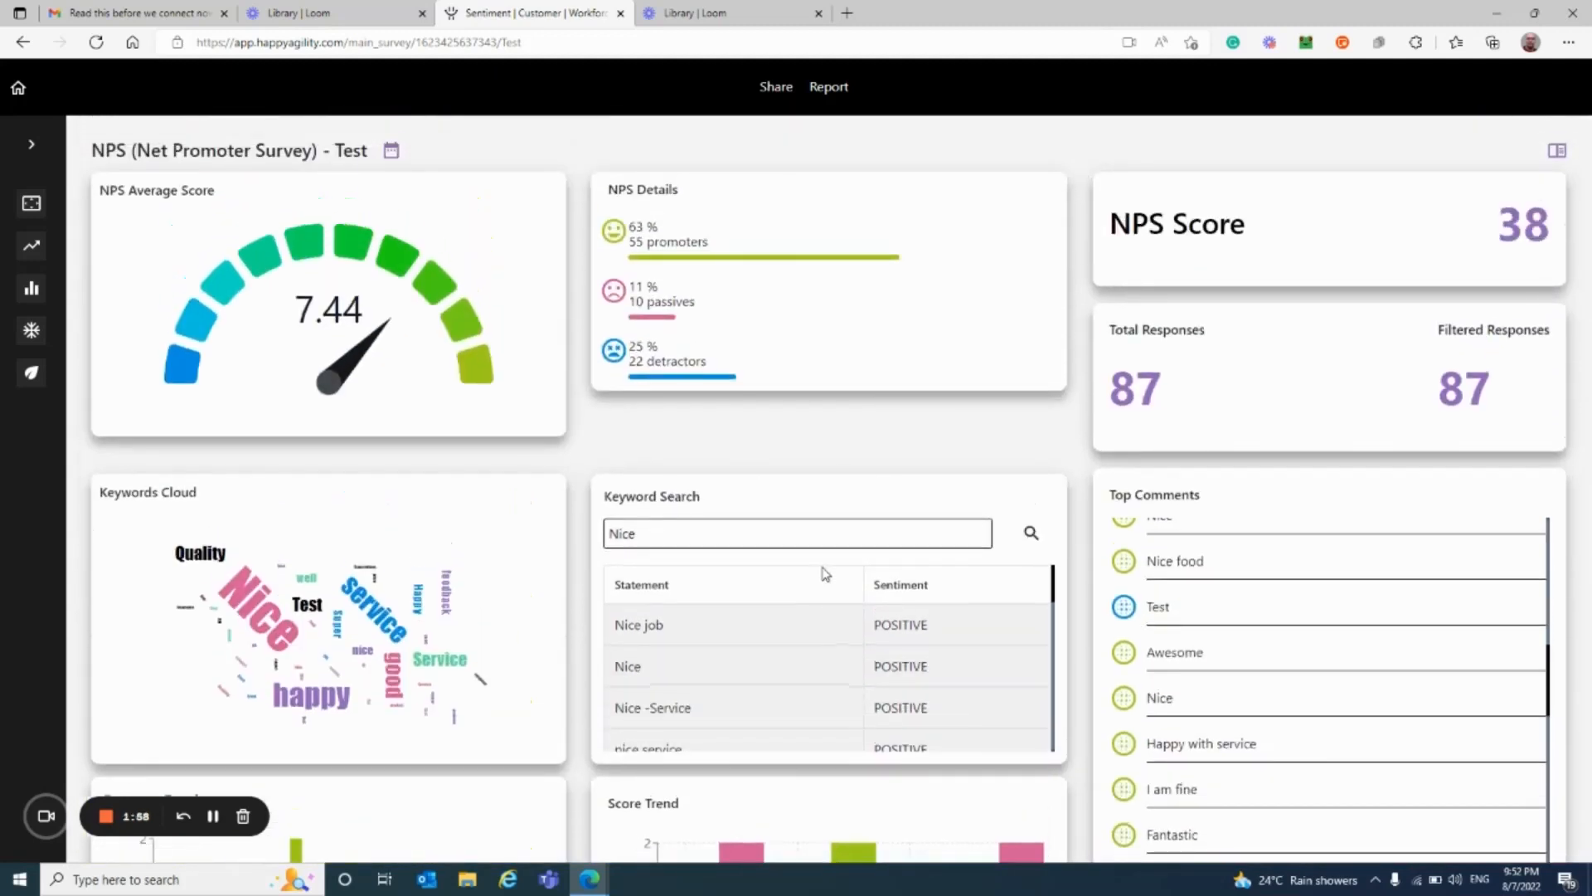
scroll(826, 572, down, 2)
scroll(825, 573, down, 5)
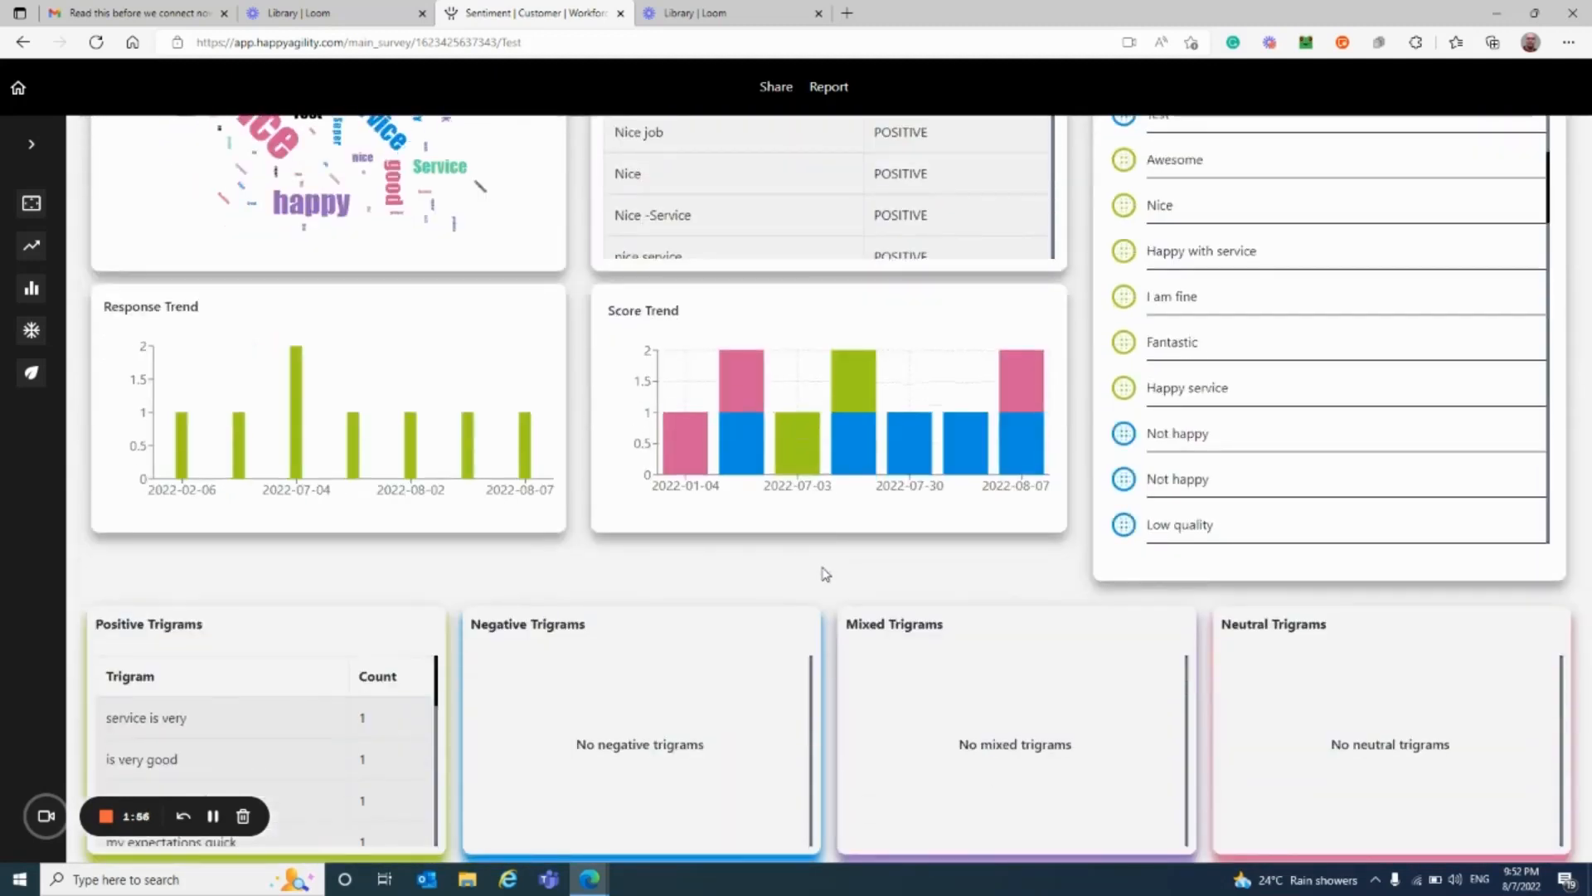
scroll(825, 572, up, 4)
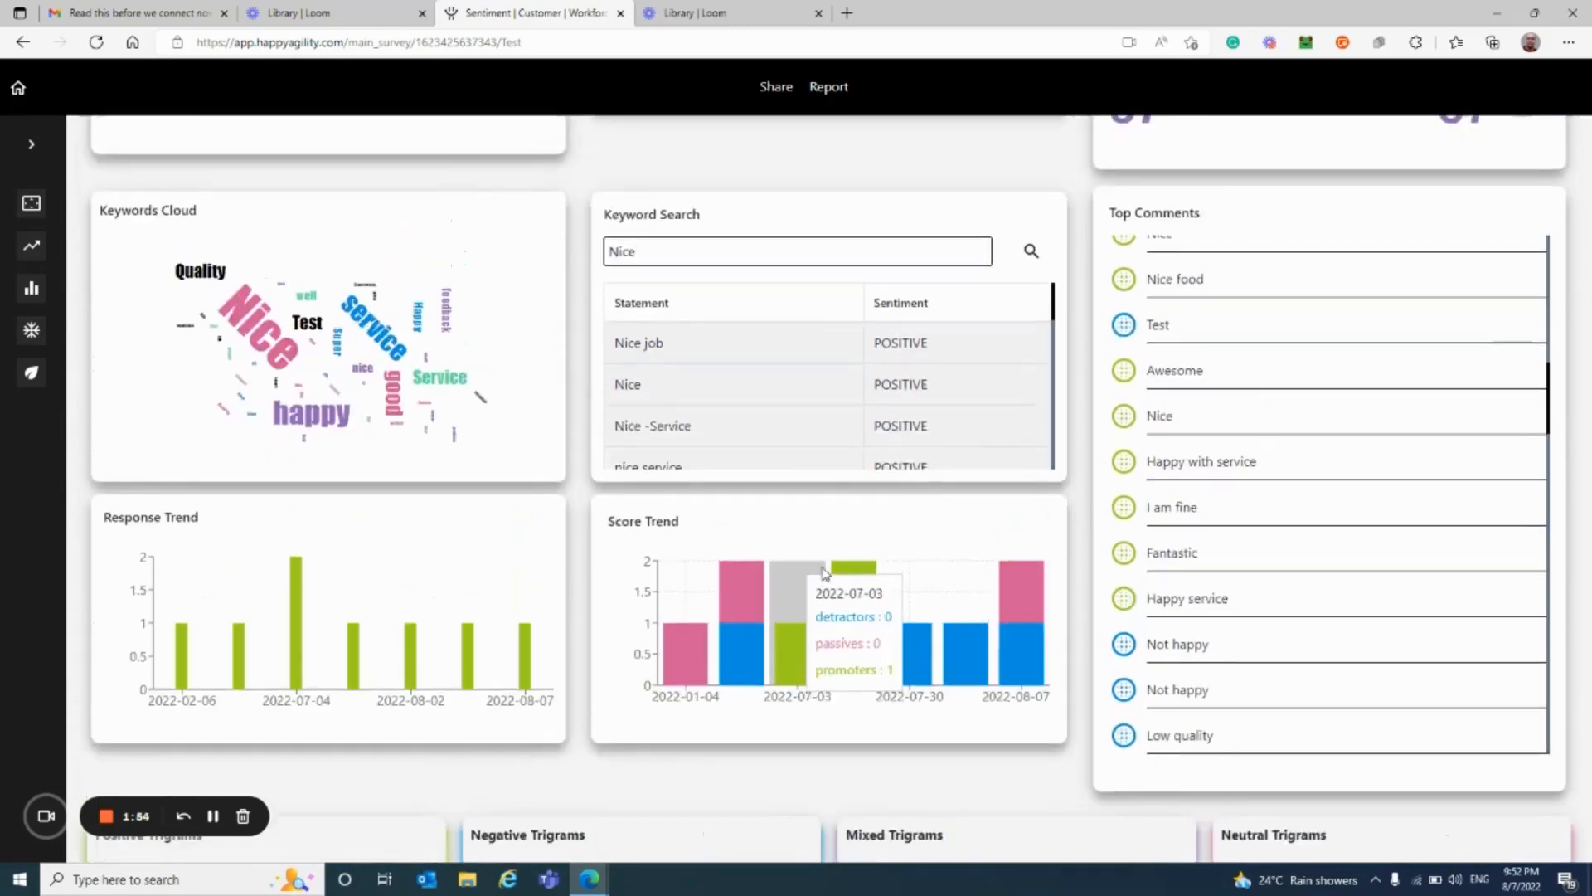
scroll(826, 572, up, 2)
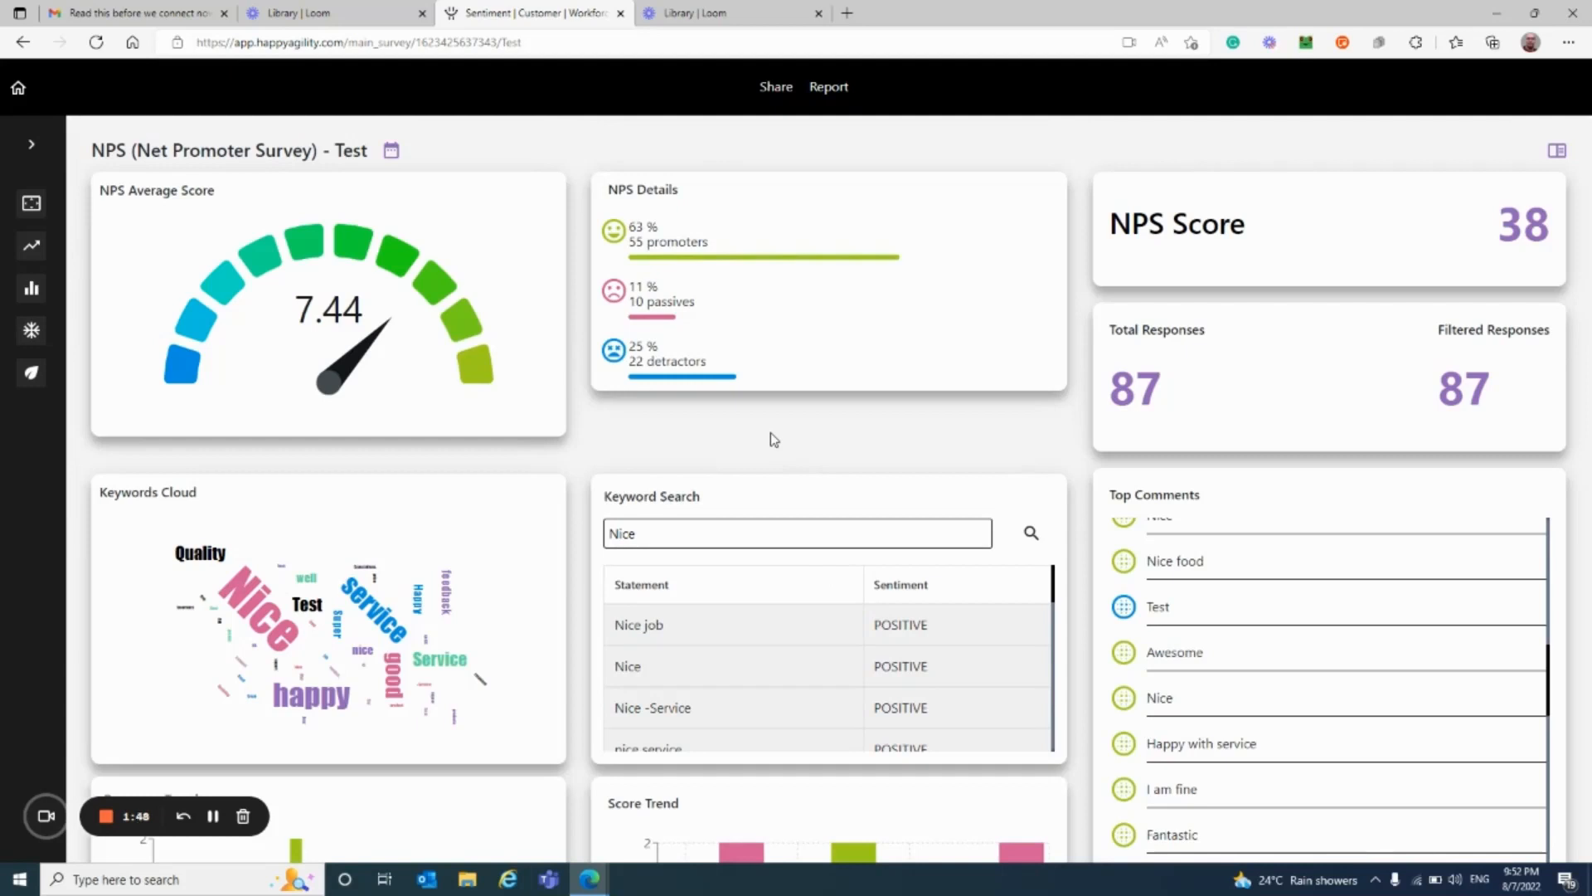
scroll(773, 439, down, 5)
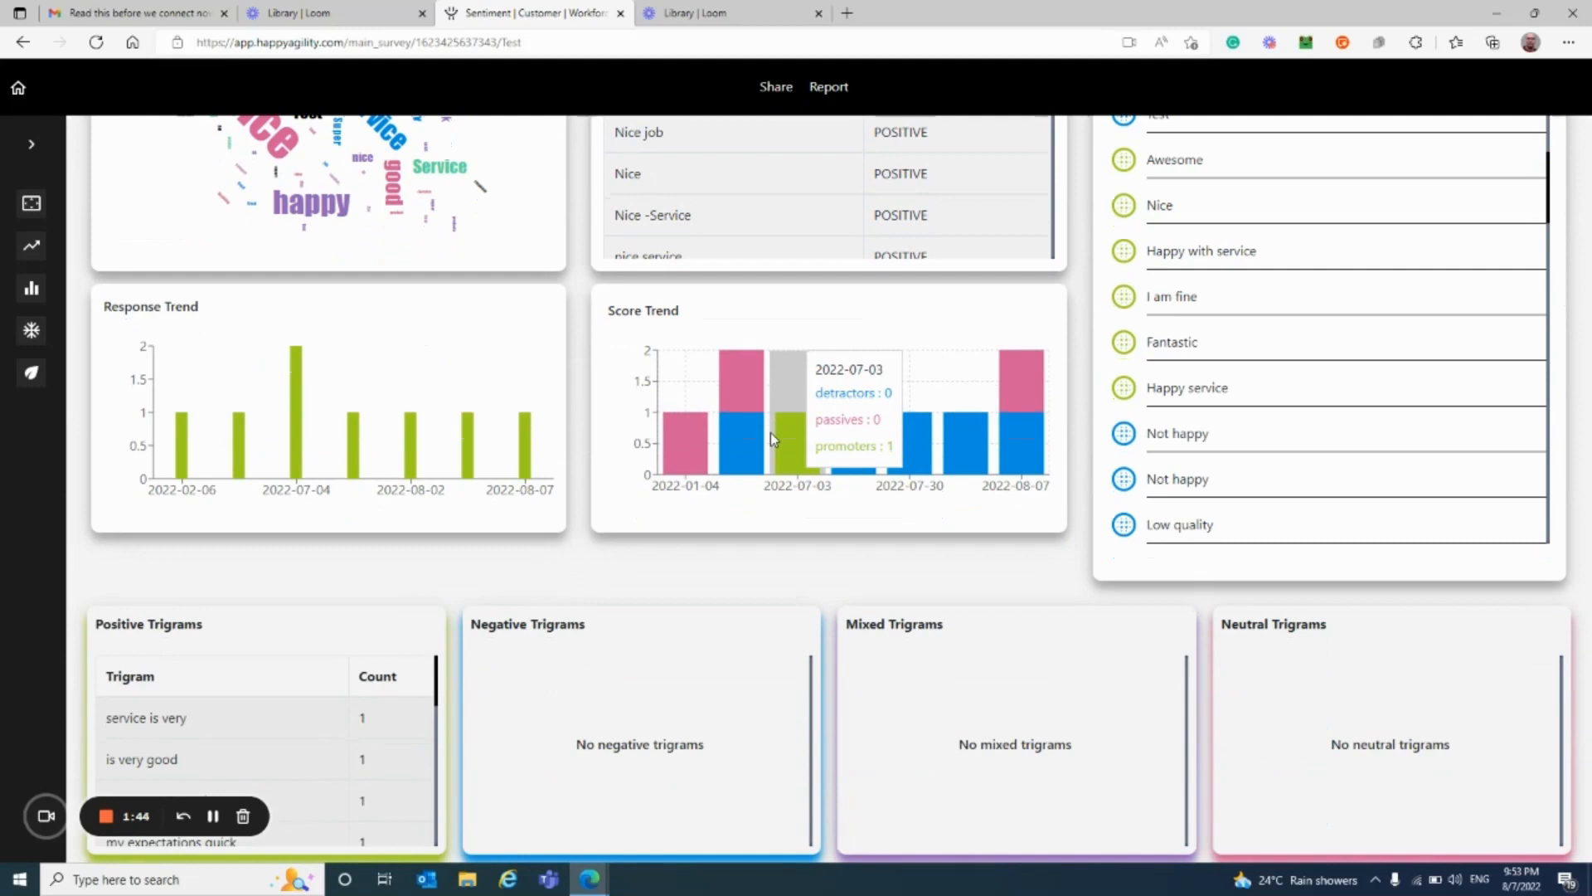
scroll(770, 431, up, 5)
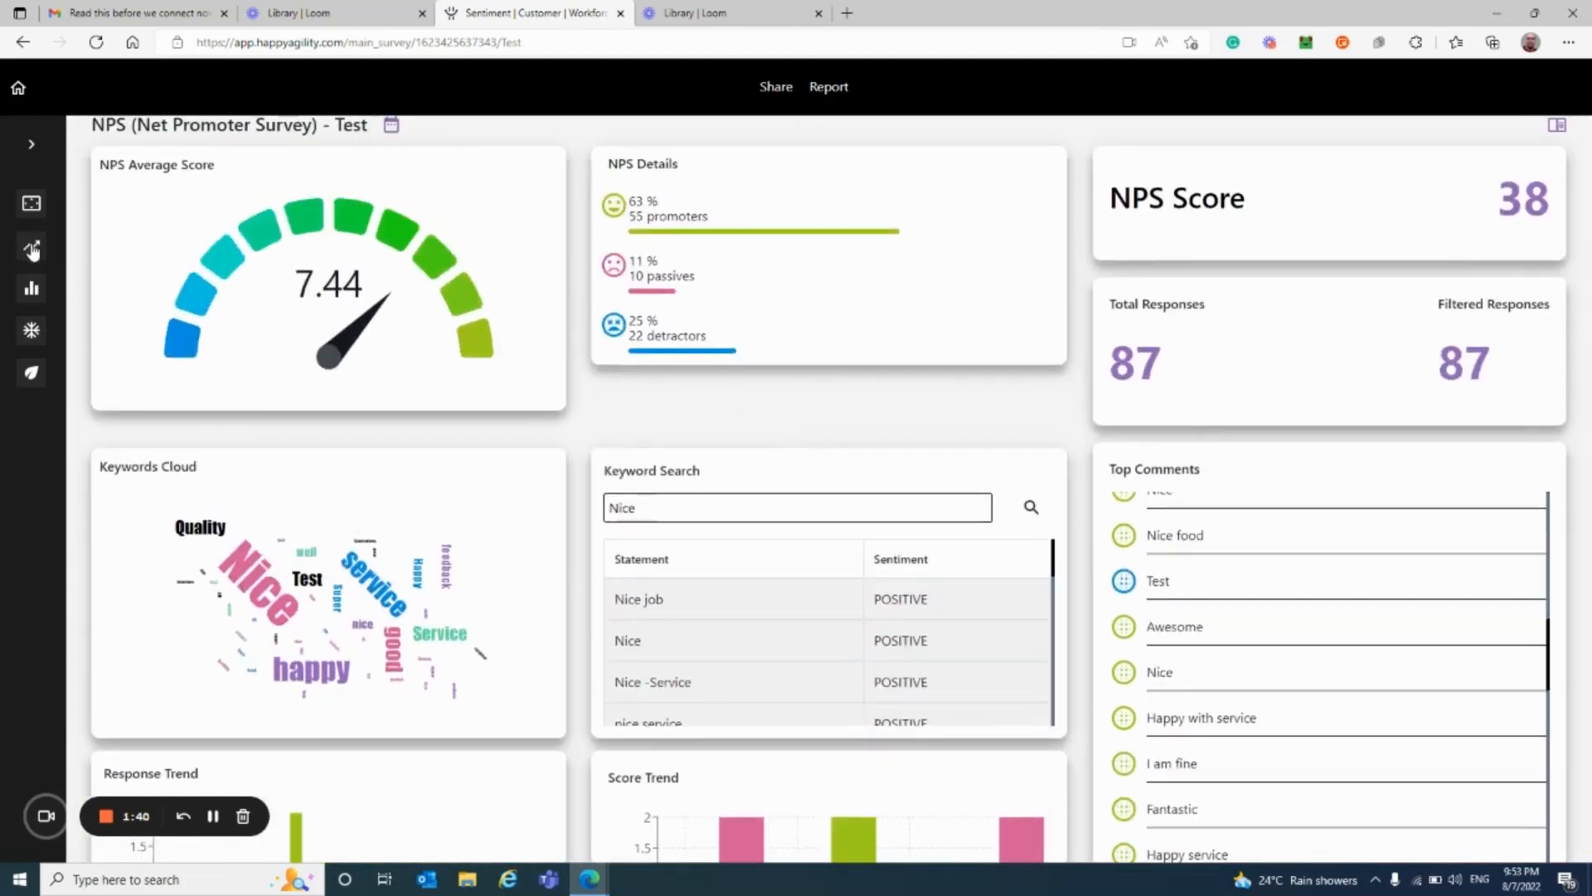
Step: Check the date filter, then switch to All Channels analytics showing 87 responses and 80.09-second average completion
click(394, 125)
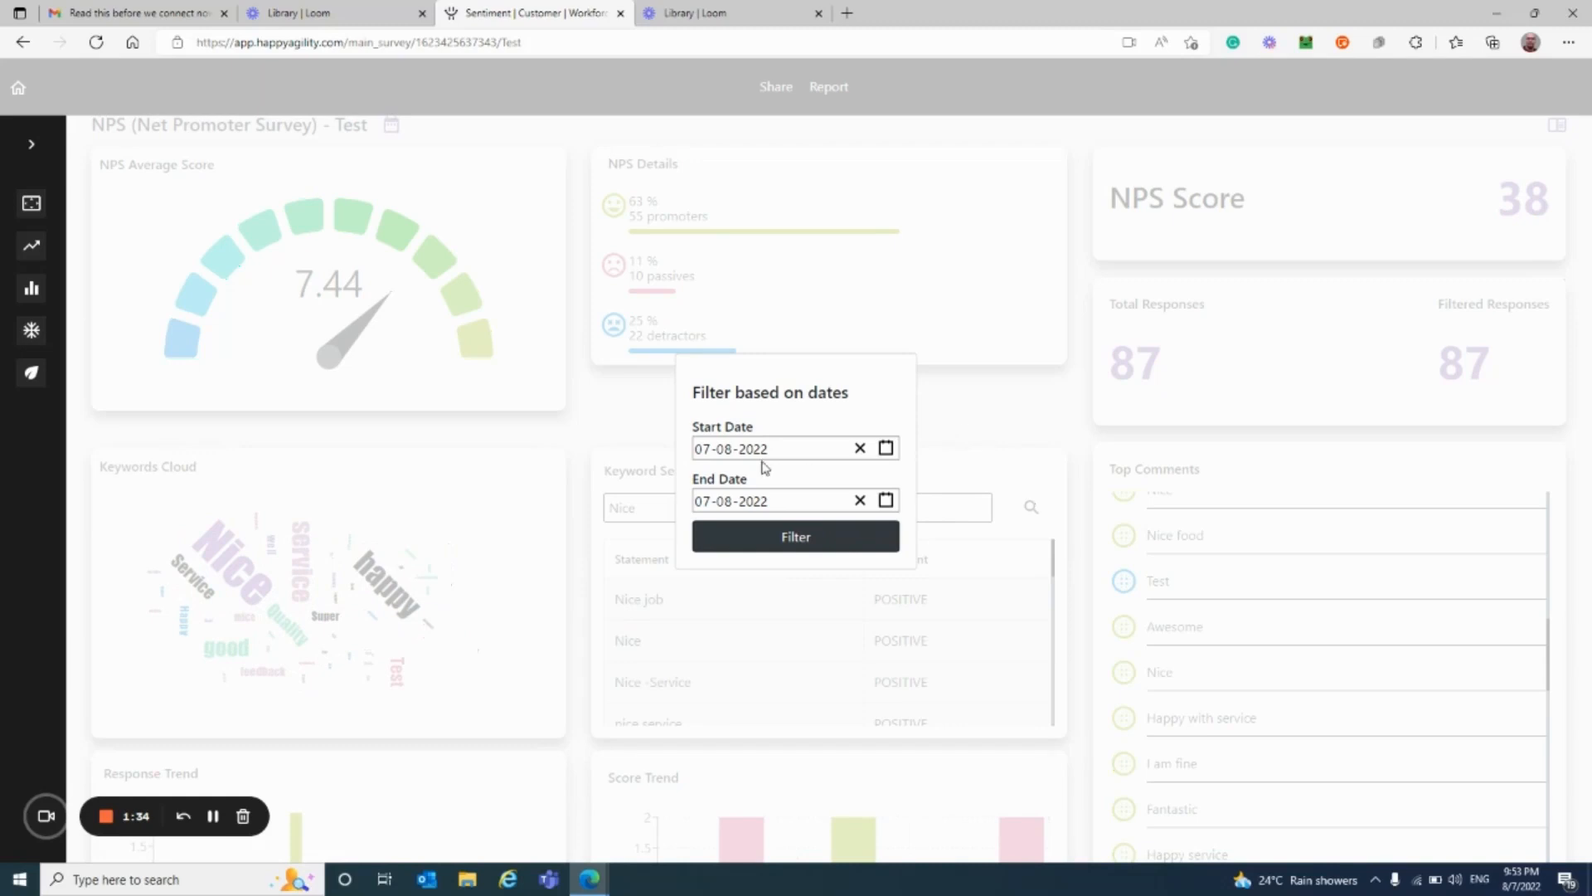
click(962, 428)
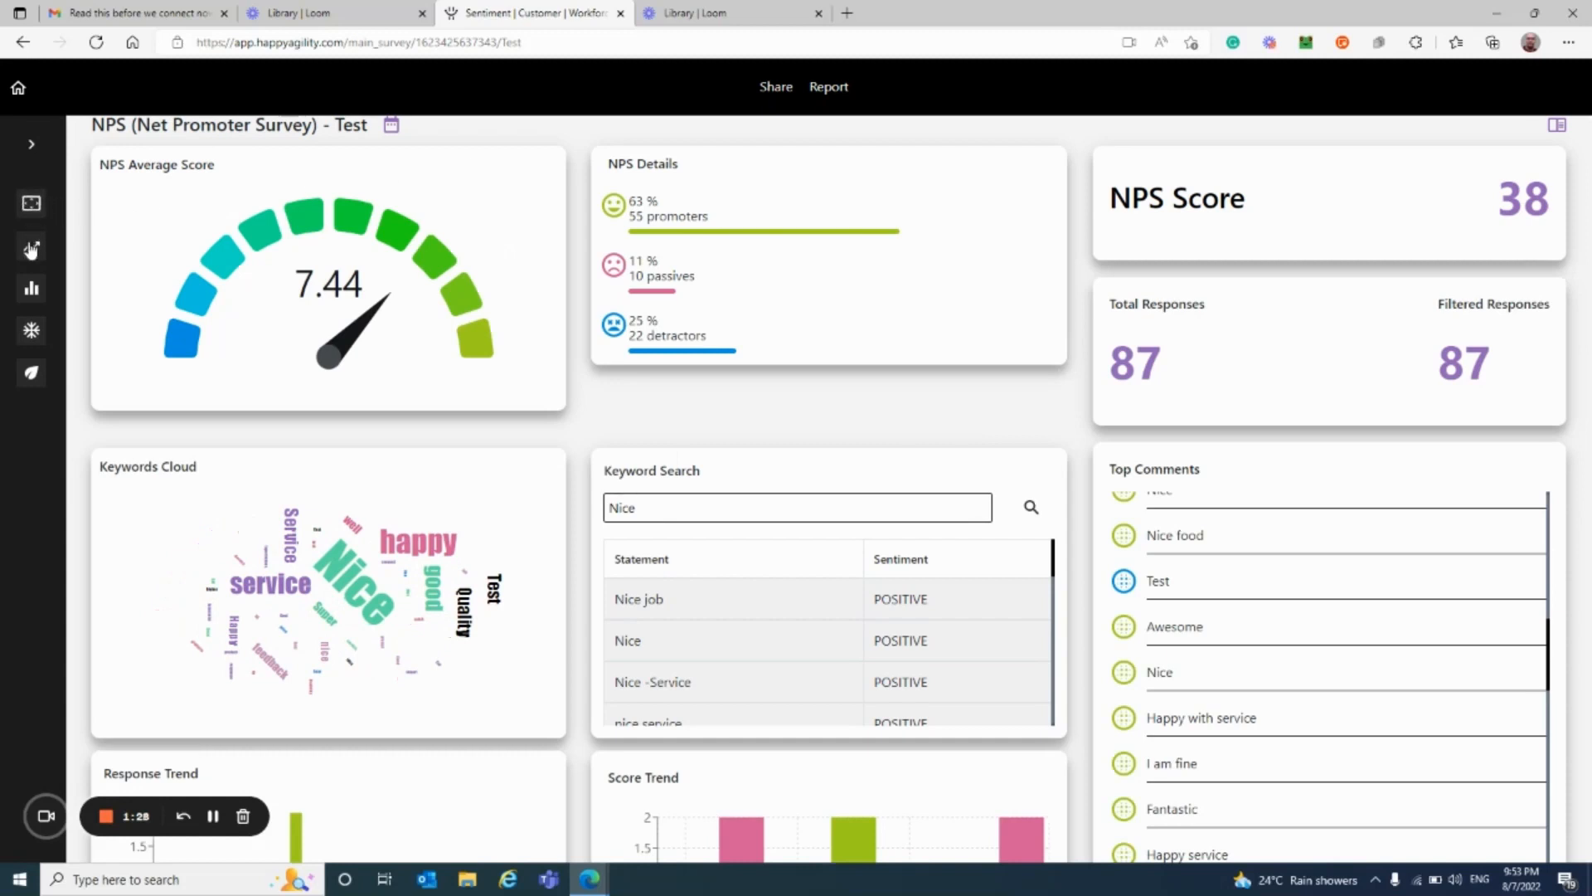
click(31, 251)
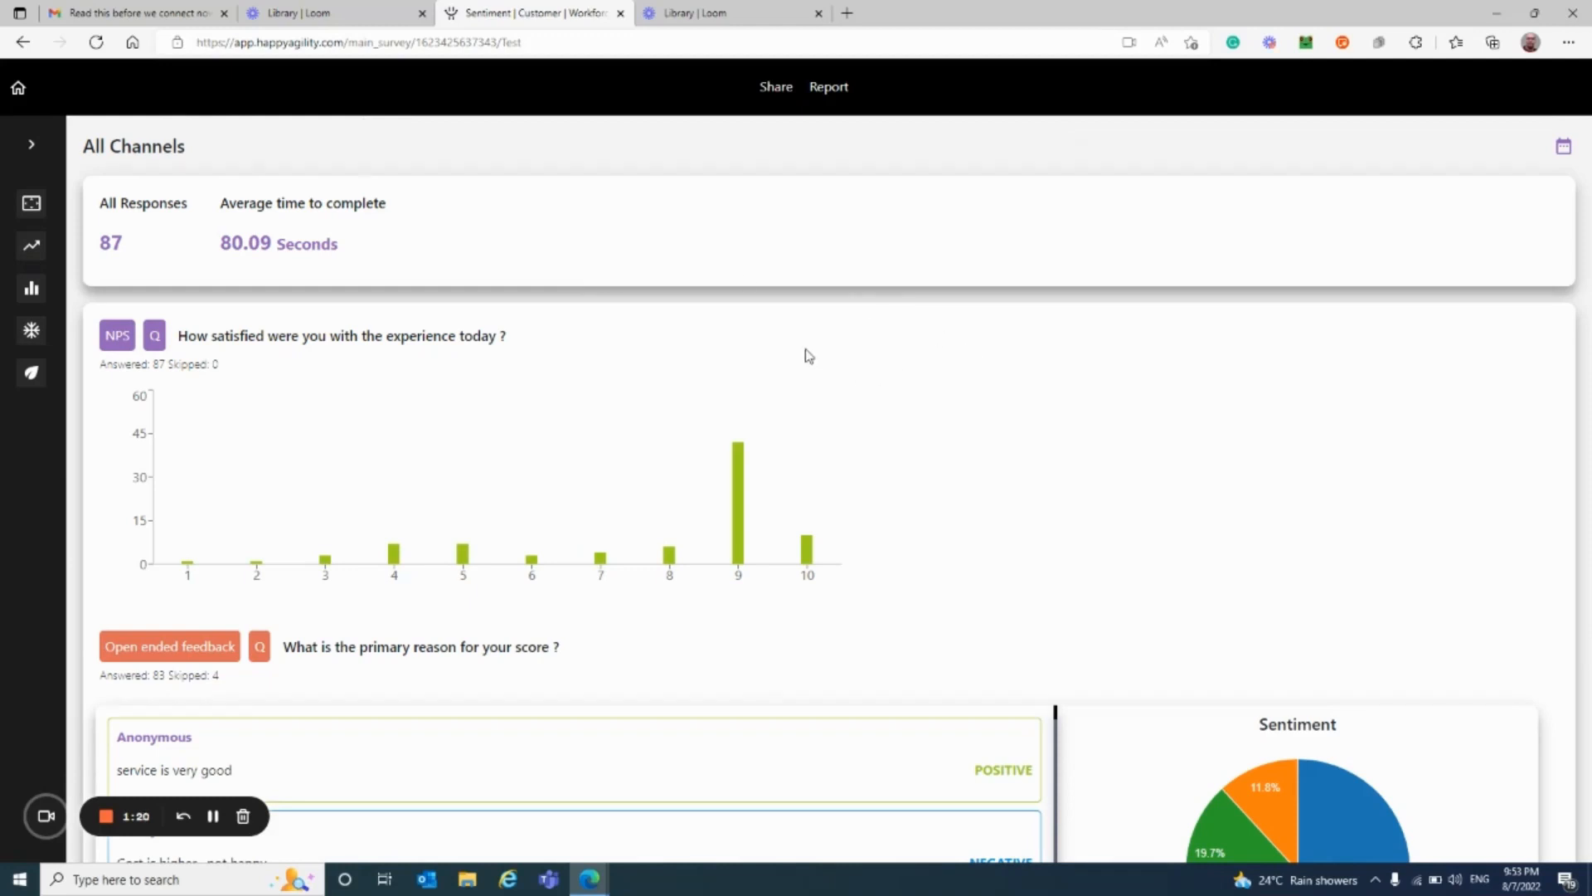
scroll(809, 356, down, 3)
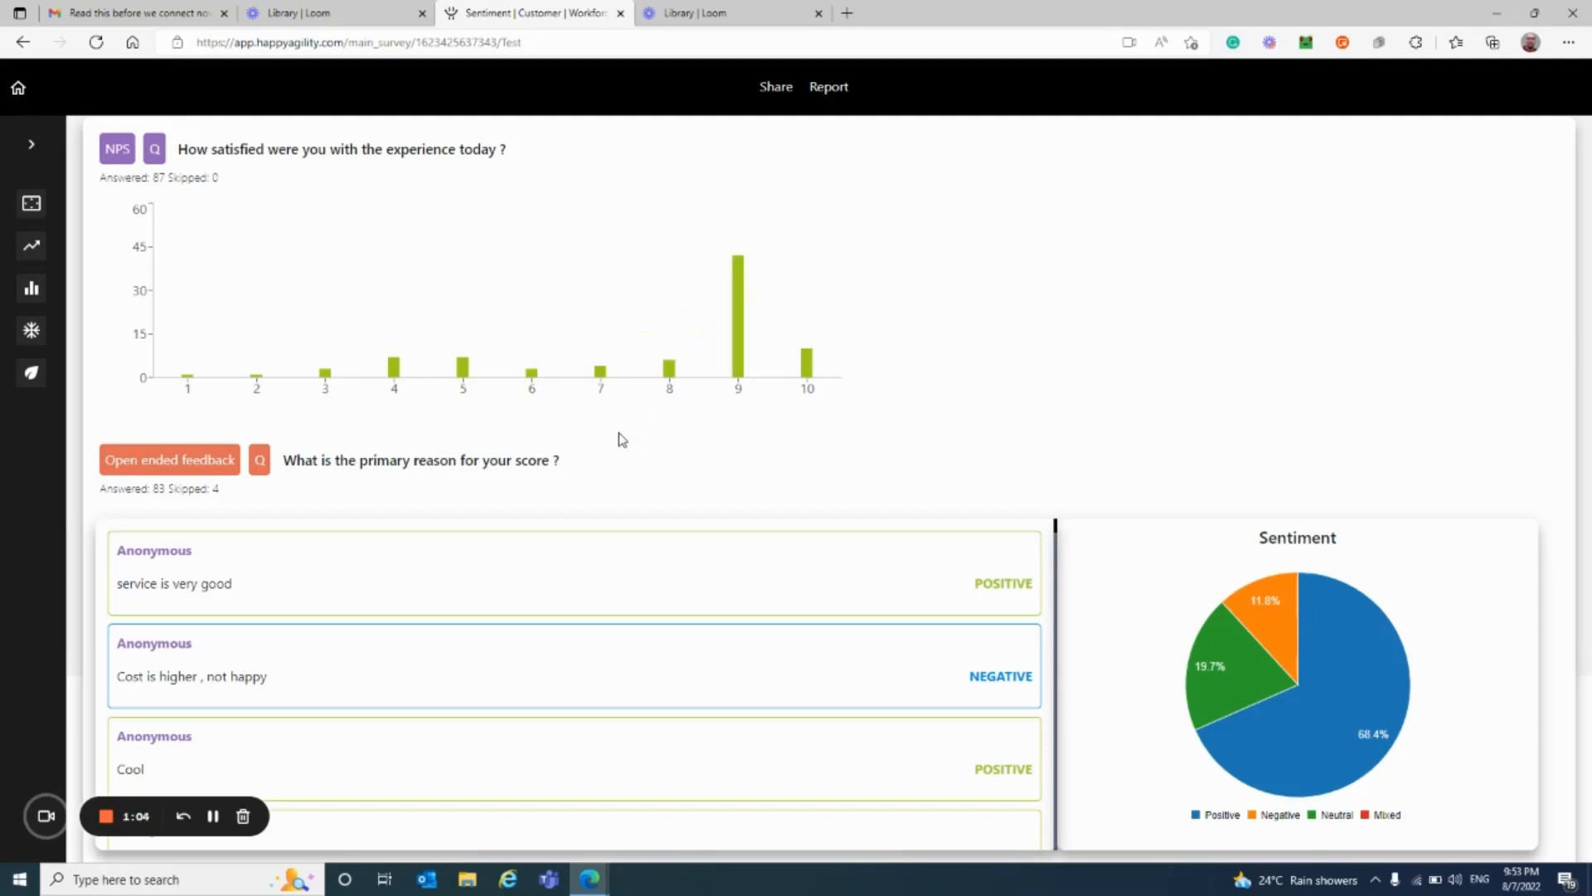
scroll(622, 440, down, 1)
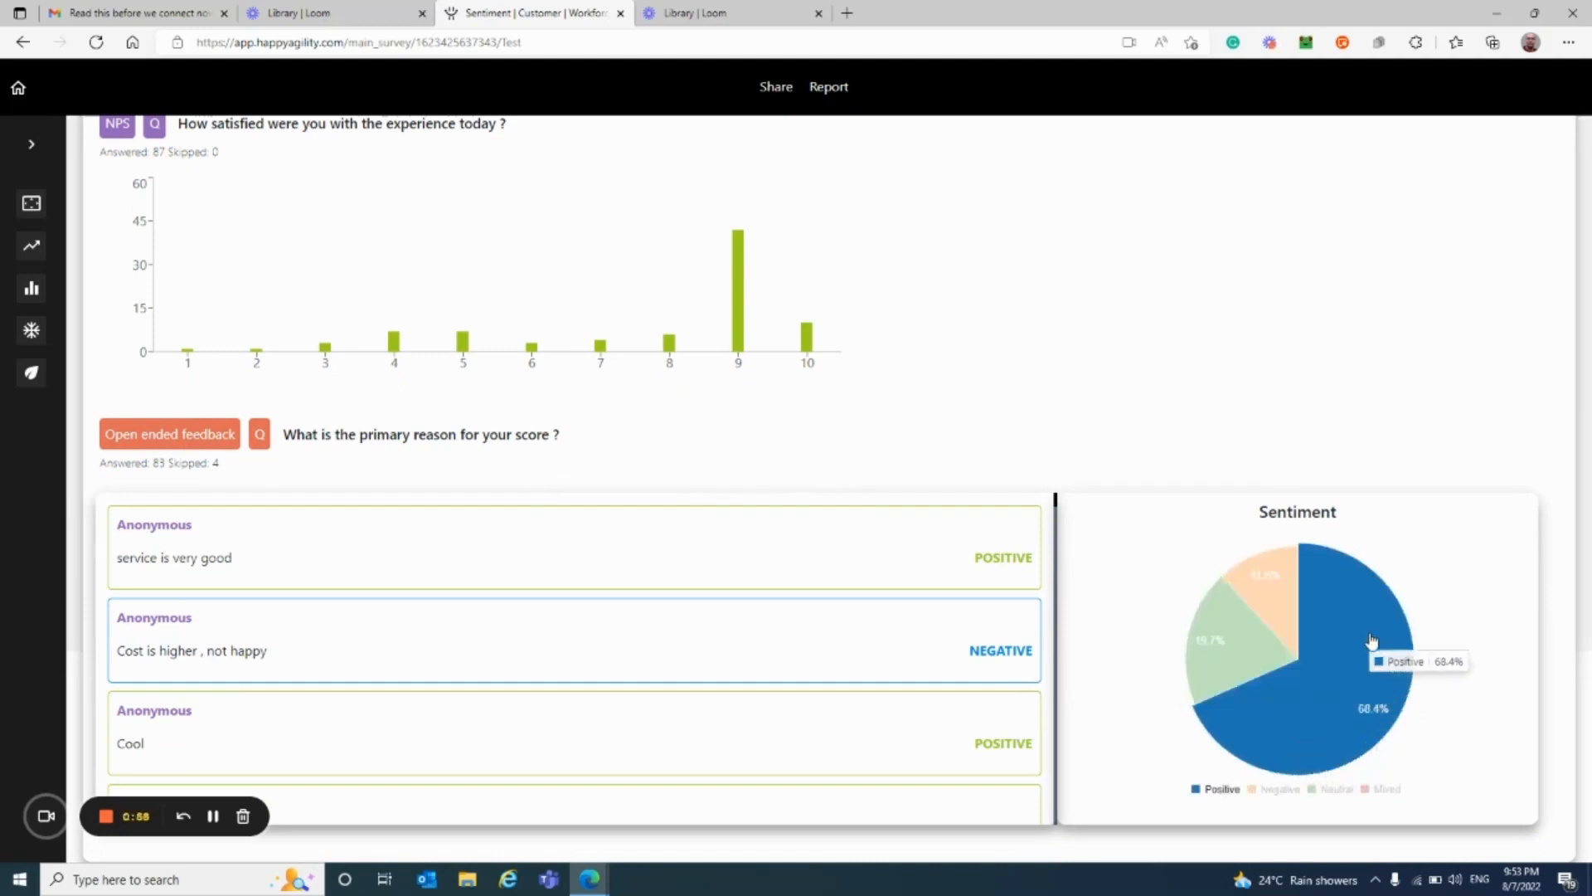
mouse_move(1354, 722)
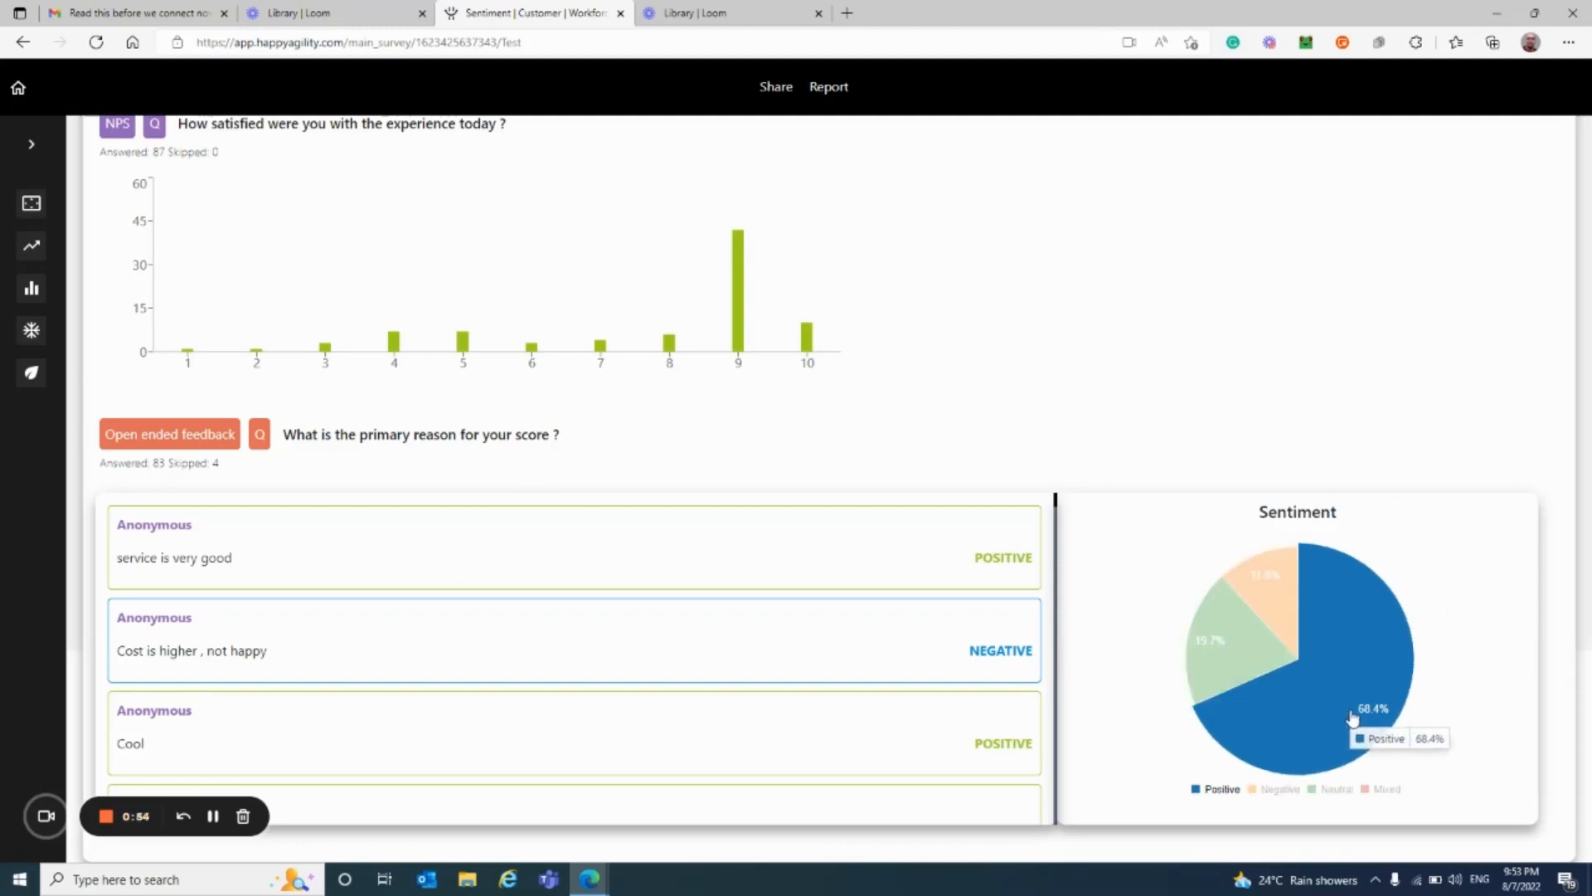
mouse_move(1194, 639)
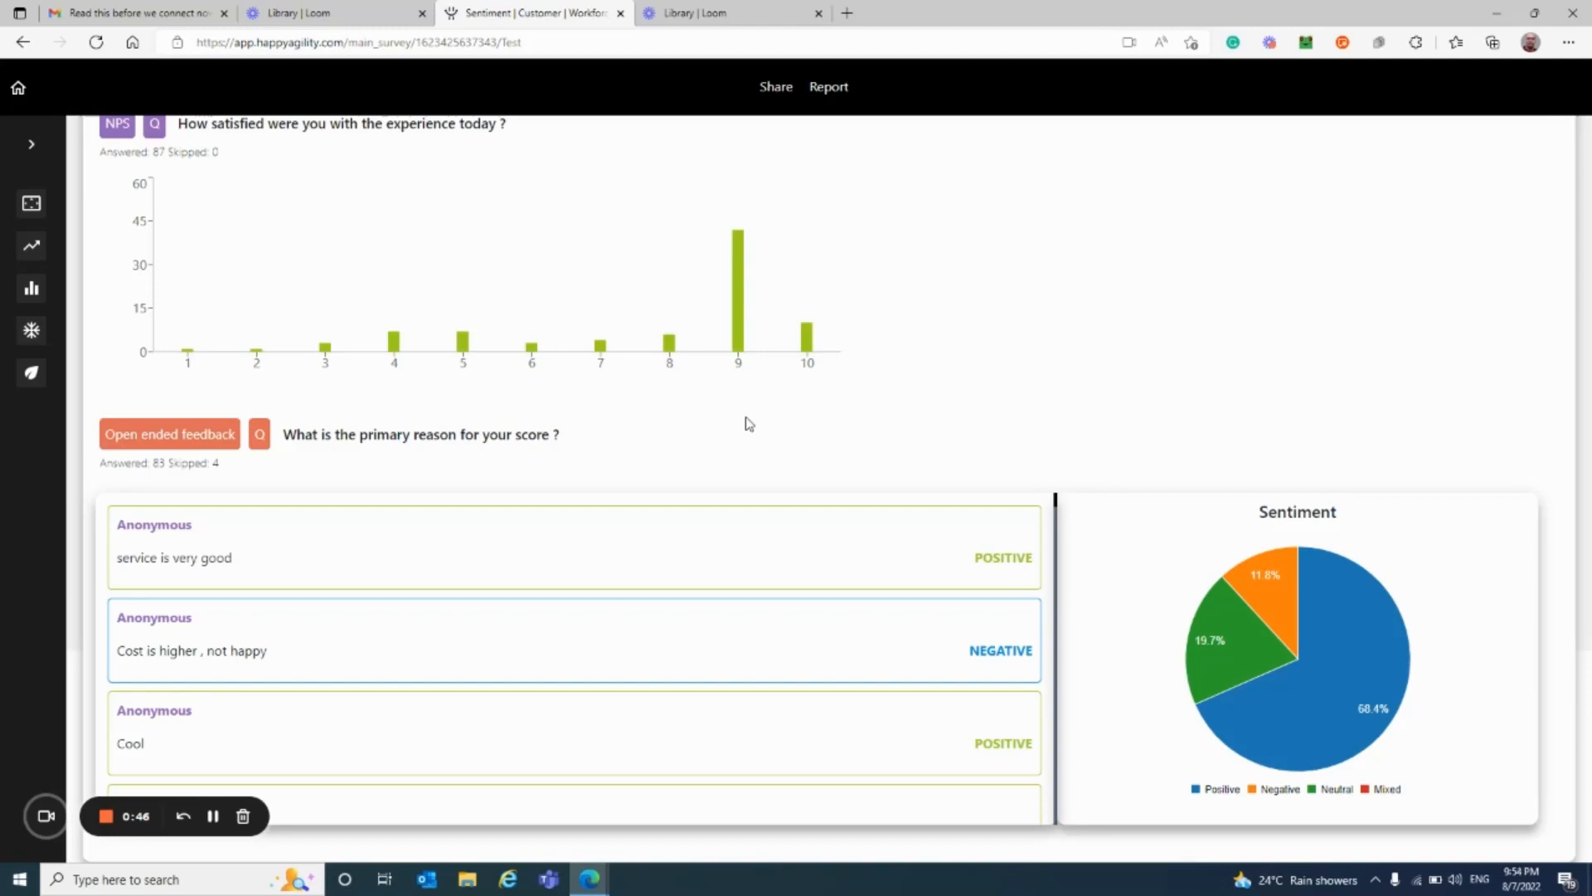
click(31, 292)
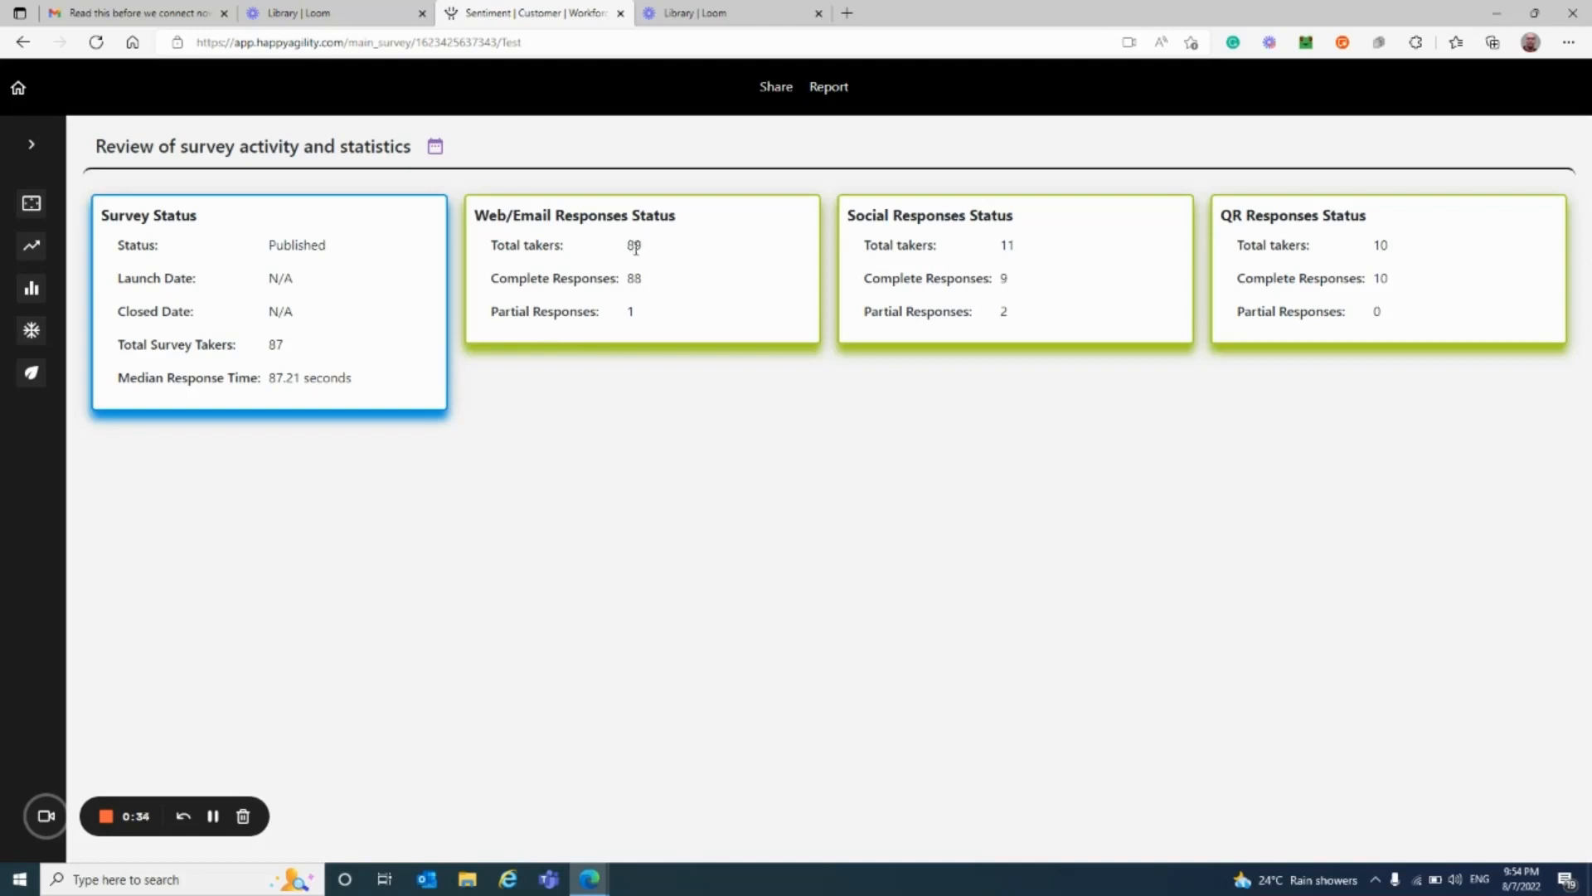
double_click(1005, 244)
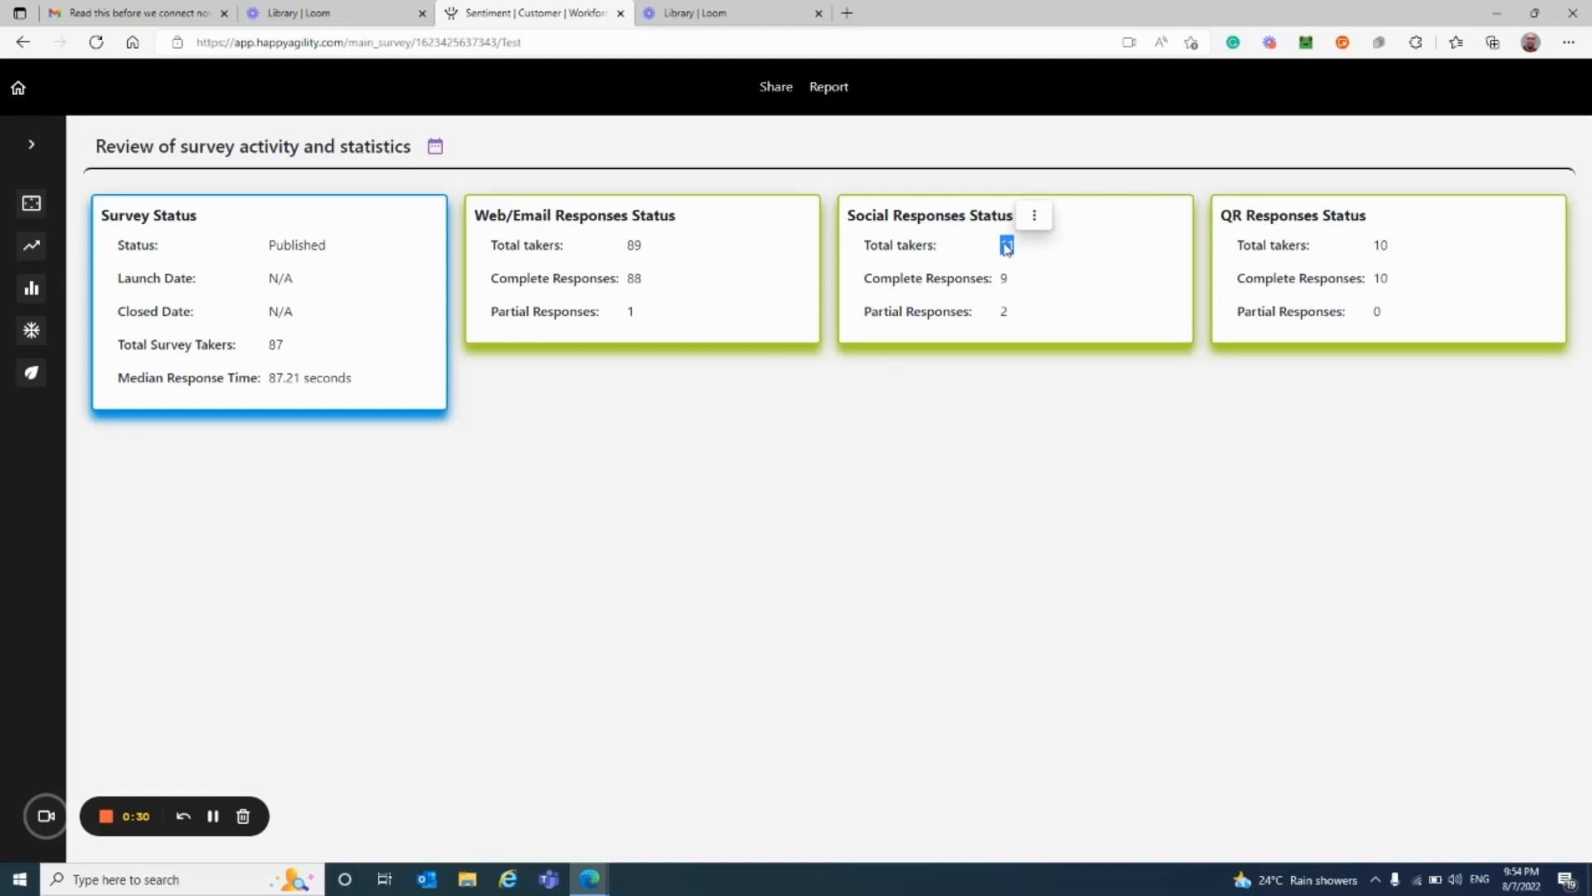
click(1100, 278)
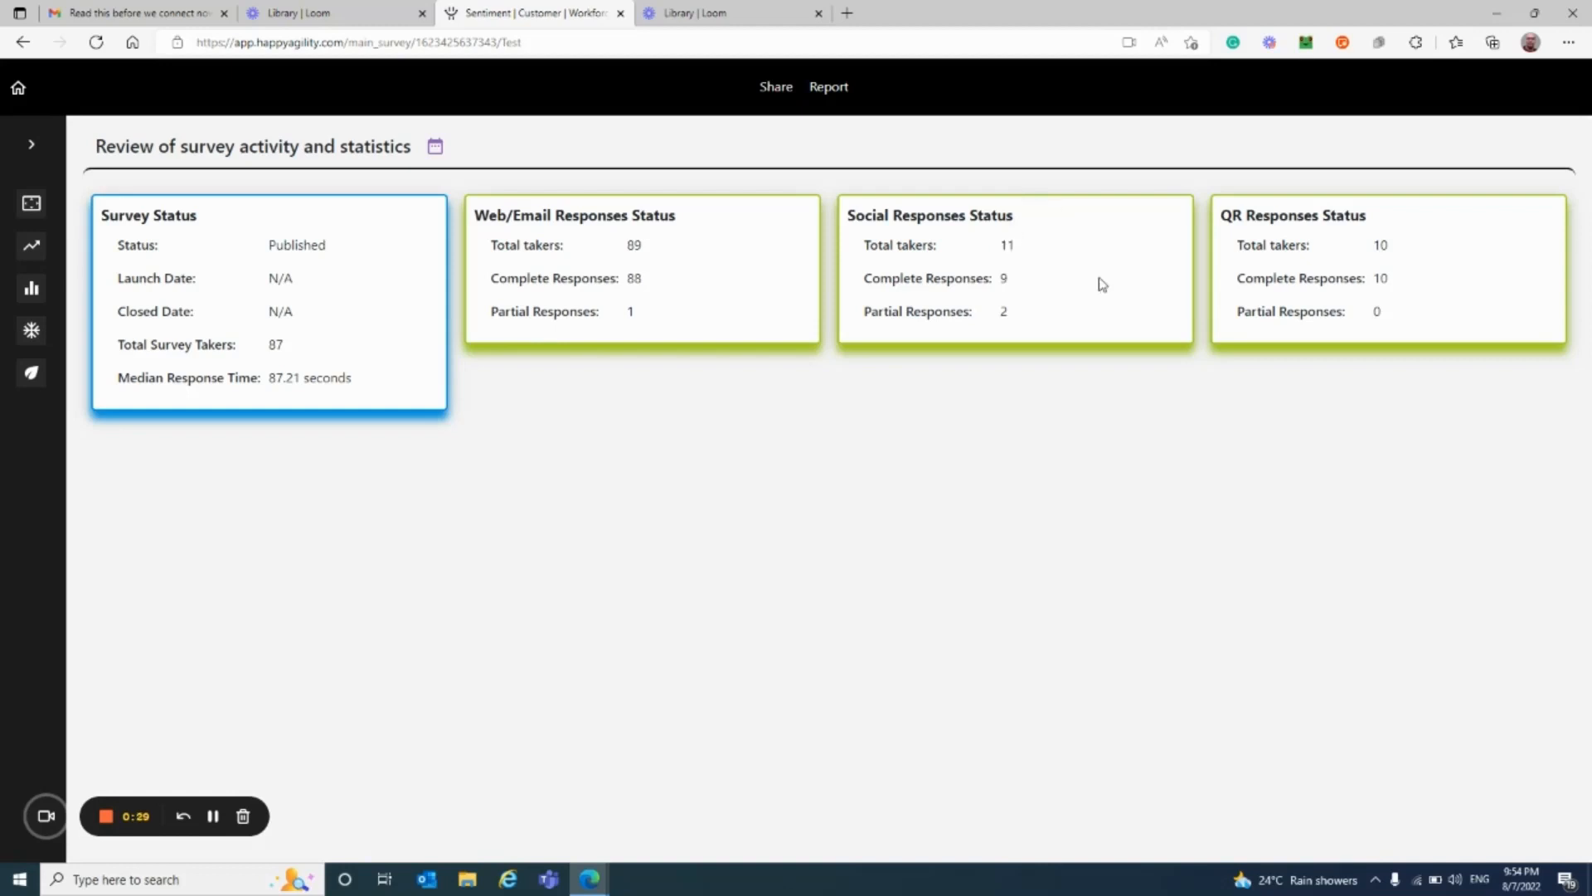
double_click(1007, 245)
double_click(1380, 246)
click(33, 247)
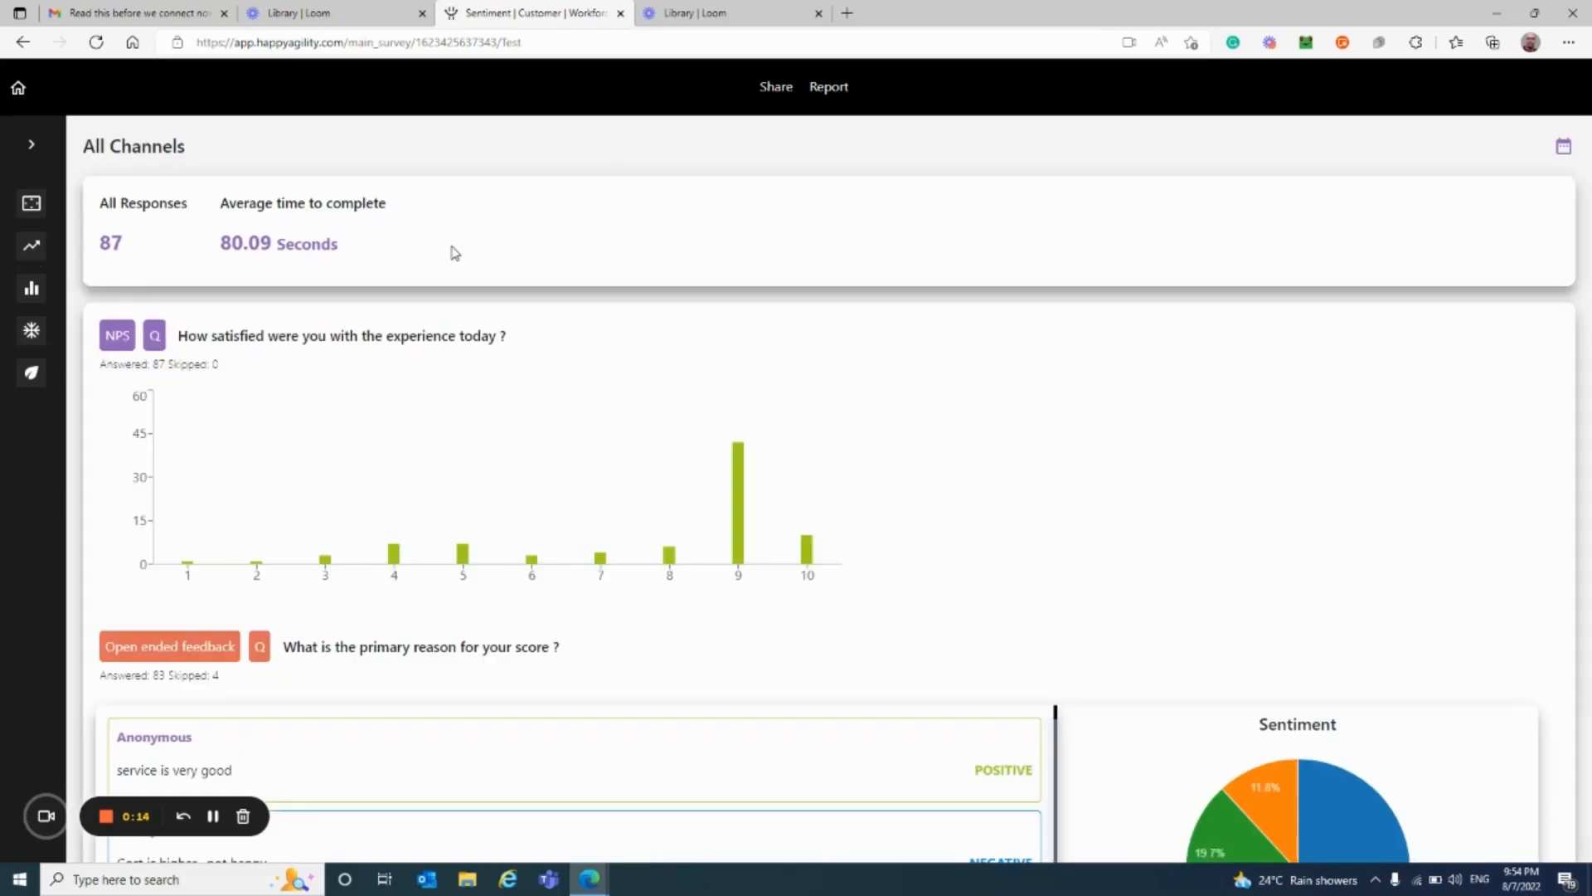